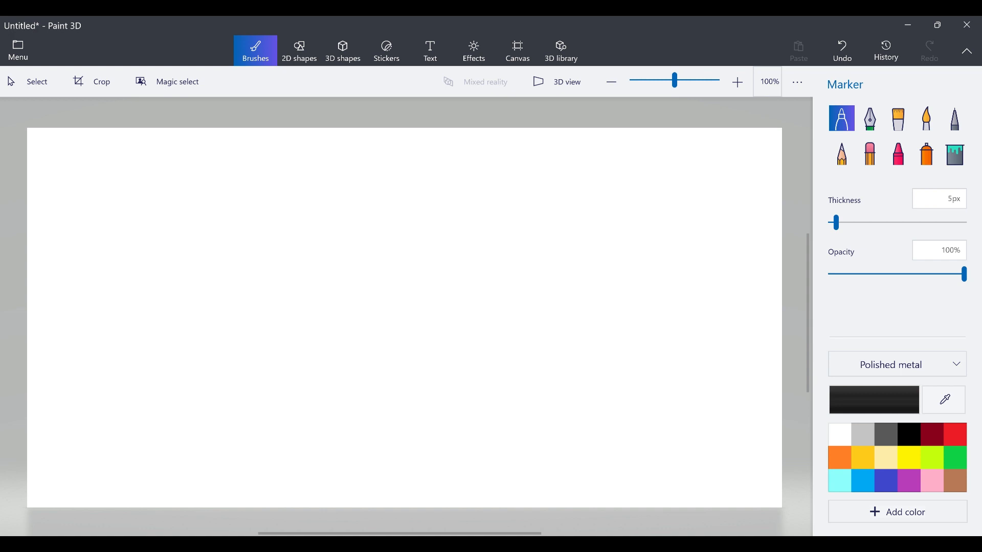
Handwrite 'IAM Identity' at the top of the canvas with the Marker.
mouse_move(246, 132)
left_mouse_down()
mouse_move(250, 157)
mouse_move(279, 153)
left_mouse_up()
left_click_drag(262, 152, 295, 150)
mouse_move(287, 145)
left_mouse_down()
mouse_move(302, 135)
mouse_move(313, 151)
mouse_move(315, 141)
mouse_move(340, 154)
mouse_move(377, 134)
mouse_move(385, 152)
left_mouse_up()
mouse_move(383, 144)
left_mouse_down()
mouse_move(397, 146)
mouse_move(400, 134)
left_mouse_up()
left_click_drag(401, 139, 404, 173)
Underline it and add arrows leading to 'ADS' and then 'M AD', fixing a miswritten A.
mouse_move(257, 168)
left_mouse_down()
mouse_move(395, 158)
mouse_move(455, 134)
mouse_move(491, 152)
mouse_move(499, 138)
mouse_move(502, 151)
left_mouse_up()
mouse_move(497, 134)
left_mouse_down()
mouse_move(521, 135)
mouse_move(506, 152)
mouse_move(534, 150)
left_mouse_up()
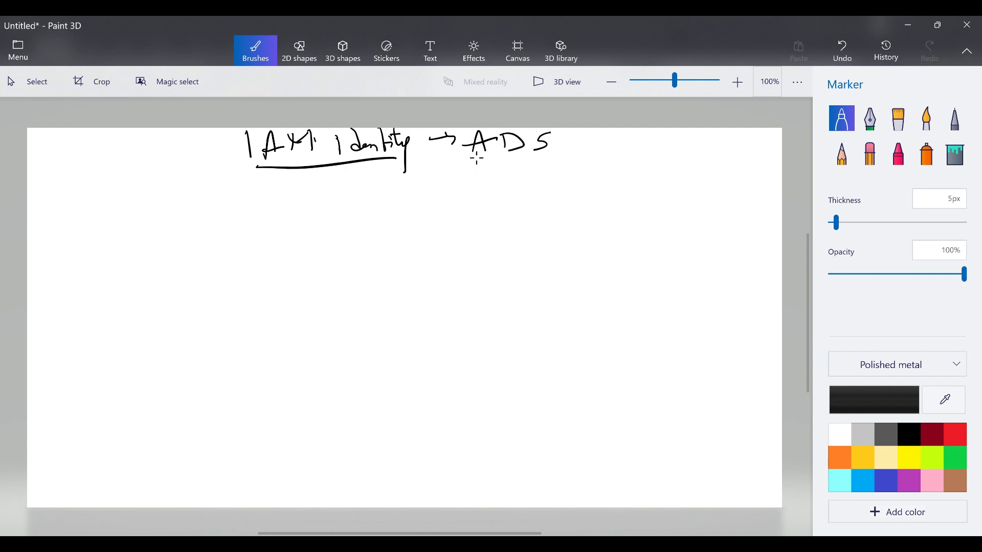
left_click_drag(473, 145, 470, 153)
left_click_drag(559, 143, 608, 139)
mouse_move(594, 132)
left_mouse_down()
mouse_move(601, 153)
mouse_move(623, 153)
mouse_move(651, 134)
mouse_move(652, 153)
mouse_move(681, 151)
left_mouse_up()
left_click_drag(671, 146, 695, 152)
Underline the ADS → M AD part and draw a smiley beside the heading.
left_click_drag(473, 170, 658, 171)
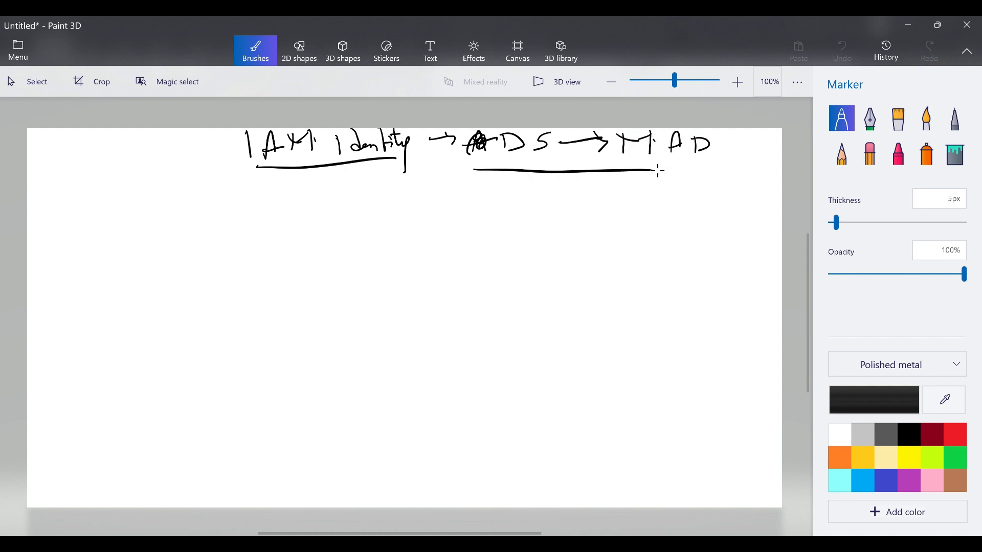
left_click_drag(735, 149, 742, 148)
left_click_drag(749, 148, 758, 161)
Draw a rectangle on the right of the canvas labelled 'AD'.
mouse_move(600, 247)
left_mouse_down()
mouse_move(607, 294)
mouse_move(744, 230)
mouse_move(612, 310)
left_mouse_up()
mouse_move(607, 274)
left_mouse_down()
mouse_move(624, 306)
mouse_move(671, 274)
left_mouse_up()
mouse_move(679, 267)
left_mouse_down()
mouse_move(681, 291)
mouse_move(716, 279)
left_mouse_up()
mouse_move(681, 292)
left_mouse_down()
mouse_move(716, 279)
mouse_move(714, 290)
left_mouse_up()
left_click_drag(710, 297, 720, 295)
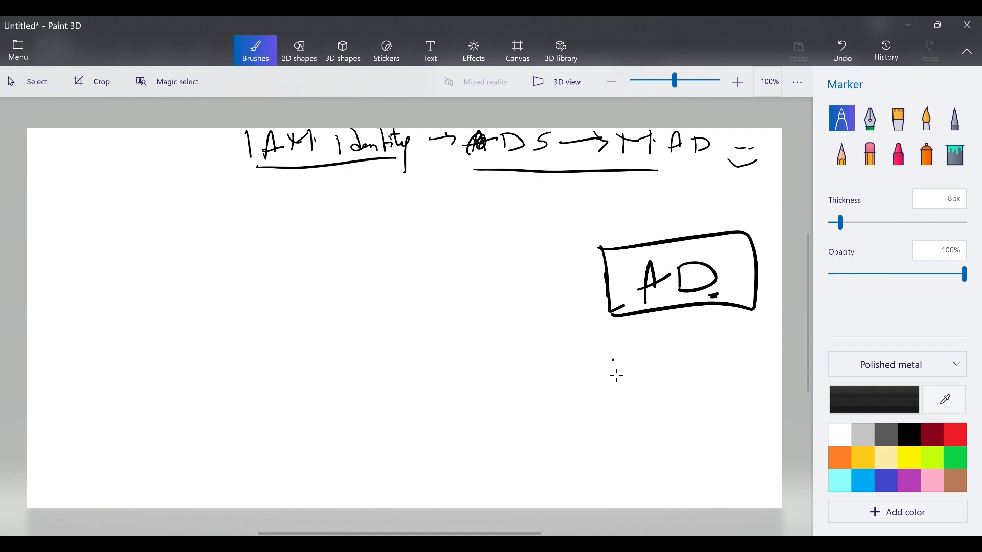
Draw a second rectangle below it labelled 'WM Tools', double-underlining Tools.
mouse_move(612, 360)
left_mouse_down()
mouse_move(624, 447)
mouse_move(714, 441)
mouse_move(623, 449)
left_mouse_up()
left_click_drag(616, 386, 625, 461)
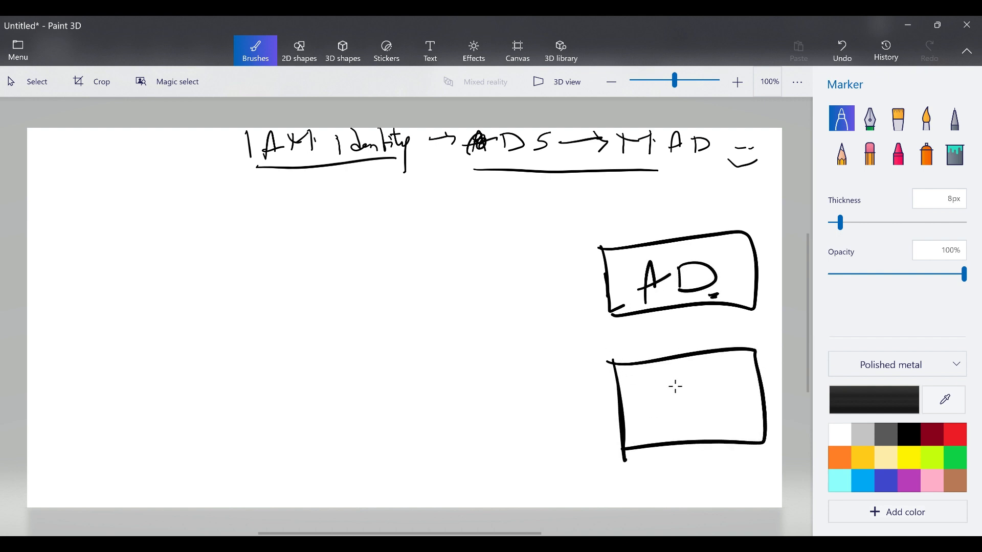
mouse_move(641, 374)
left_mouse_down()
mouse_move(645, 392)
mouse_move(666, 376)
mouse_move(702, 383)
mouse_move(693, 396)
mouse_move(697, 369)
left_mouse_up()
mouse_move(653, 410)
left_mouse_down()
mouse_move(645, 434)
mouse_move(666, 408)
left_mouse_up()
mouse_move(662, 417)
left_mouse_down()
mouse_move(657, 425)
mouse_move(667, 429)
left_mouse_up()
left_click_drag(674, 415, 675, 425)
mouse_move(691, 404)
left_mouse_down()
mouse_move(696, 429)
mouse_move(714, 426)
left_mouse_up()
left_click_drag(695, 439, 716, 431)
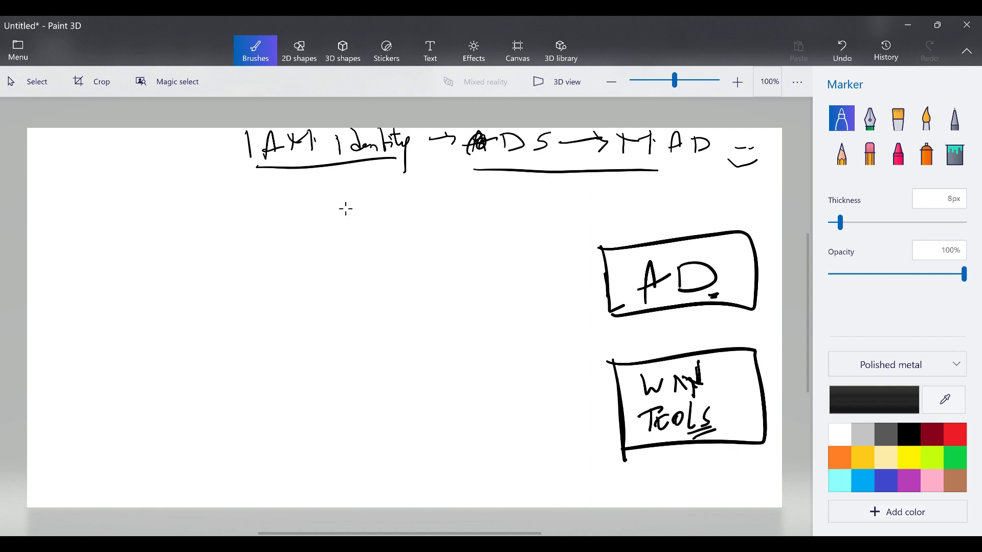
Draw a box under the heading titled 'DS' and write 'M.AD.' inside it.
mouse_move(322, 205)
left_mouse_down()
mouse_move(329, 251)
mouse_move(517, 265)
mouse_move(338, 276)
mouse_move(360, 268)
left_mouse_up()
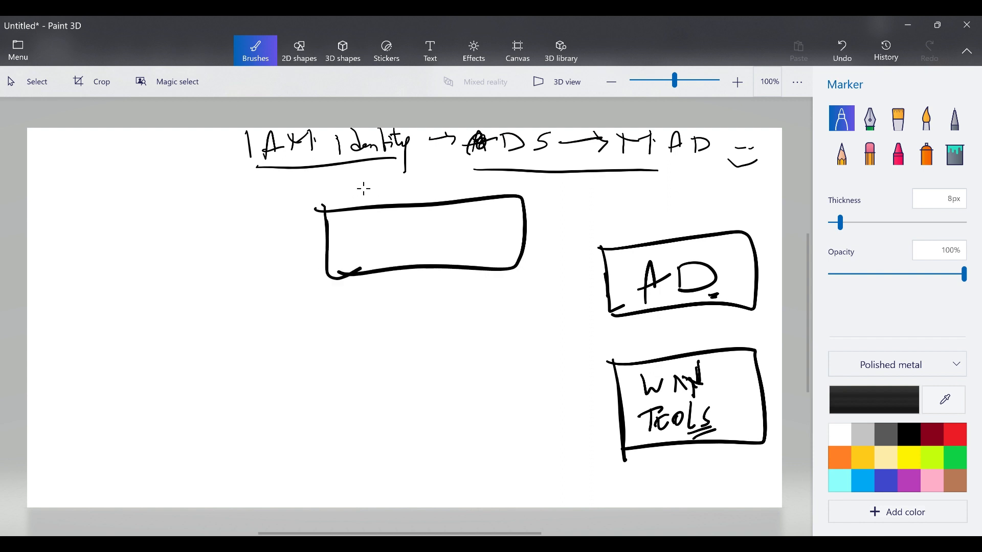
left_click_drag(368, 183, 370, 202)
mouse_move(369, 183)
left_mouse_down()
mouse_move(385, 187)
mouse_move(372, 201)
mouse_move(402, 200)
left_mouse_up()
mouse_move(358, 227)
left_mouse_down()
mouse_move(353, 256)
mouse_move(364, 255)
left_mouse_up()
mouse_move(361, 237)
left_mouse_down()
mouse_move(378, 225)
mouse_move(375, 250)
mouse_move(426, 244)
left_mouse_up()
left_click(393, 240)
left_click(412, 246)
left_click_drag(404, 240, 431, 243)
left_click_drag(433, 223, 444, 248)
left_click(448, 244)
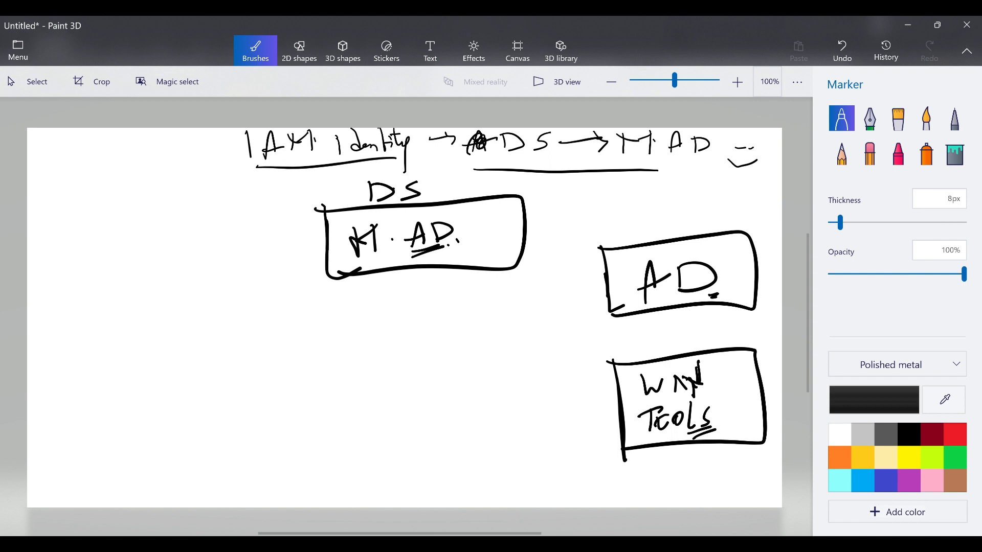
Draw a box below the DS box containing 'Connect to AD'.
mouse_move(343, 364)
left_mouse_down()
mouse_move(355, 430)
mouse_move(487, 378)
mouse_move(349, 439)
left_mouse_up()
mouse_move(373, 381)
left_mouse_down()
mouse_move(369, 401)
mouse_move(396, 382)
mouse_move(426, 381)
mouse_move(443, 363)
mouse_move(453, 374)
mouse_move(468, 369)
left_mouse_up()
left_click_drag(409, 417, 429, 413)
mouse_move(415, 409)
left_mouse_down()
mouse_move(430, 404)
mouse_move(441, 413)
mouse_move(502, 527)
left_mouse_up()
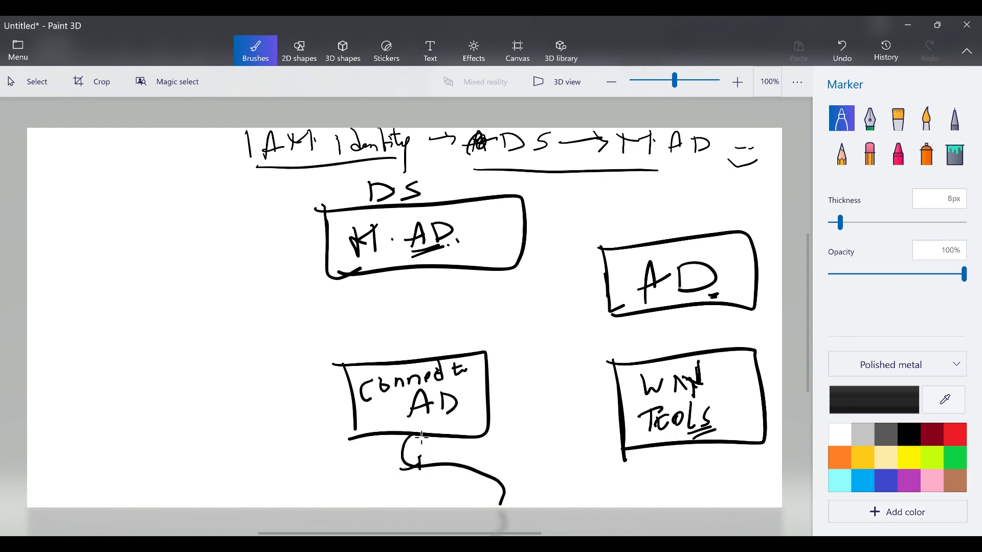
Curve an arrow to an 'ONPrem' box, retrace the M, and draw a line rightward from DS.
mouse_move(411, 454)
left_mouse_down()
mouse_move(397, 463)
mouse_move(418, 475)
left_mouse_up()
mouse_move(511, 470)
left_mouse_down()
mouse_move(510, 506)
mouse_move(592, 502)
mouse_move(522, 506)
mouse_move(536, 482)
mouse_move(555, 493)
mouse_move(560, 478)
mouse_move(563, 497)
left_mouse_up()
mouse_move(563, 479)
left_mouse_down()
mouse_move(565, 488)
mouse_move(591, 484)
left_mouse_up()
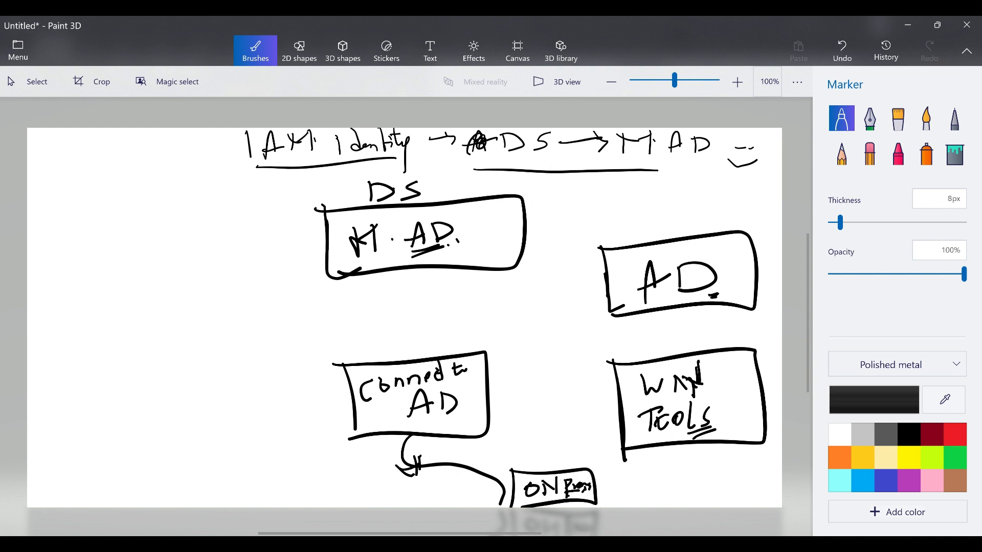
mouse_move(352, 237)
left_mouse_down()
mouse_move(357, 254)
mouse_move(370, 236)
mouse_move(374, 251)
left_mouse_up()
mouse_move(525, 210)
left_mouse_down()
mouse_move(596, 197)
mouse_move(583, 217)
left_mouse_up()
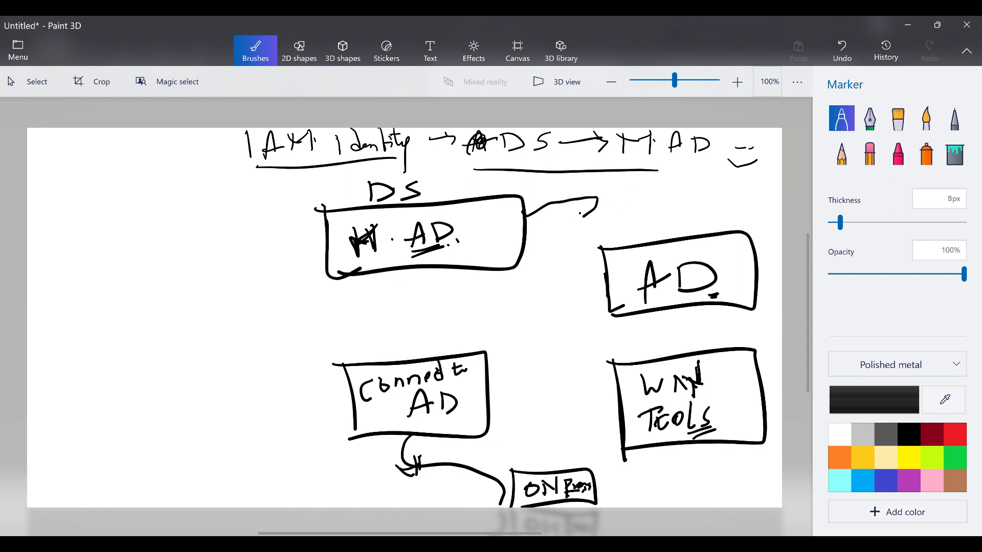
Draw a tall box on the left and write an underlined 'IAM identity' inside.
mouse_move(67, 200)
left_mouse_down()
mouse_move(76, 480)
mouse_move(208, 351)
mouse_move(75, 475)
left_mouse_up()
mouse_move(107, 216)
left_mouse_down()
mouse_move(113, 241)
mouse_move(136, 208)
mouse_move(141, 240)
mouse_move(181, 213)
mouse_move(183, 249)
left_mouse_up()
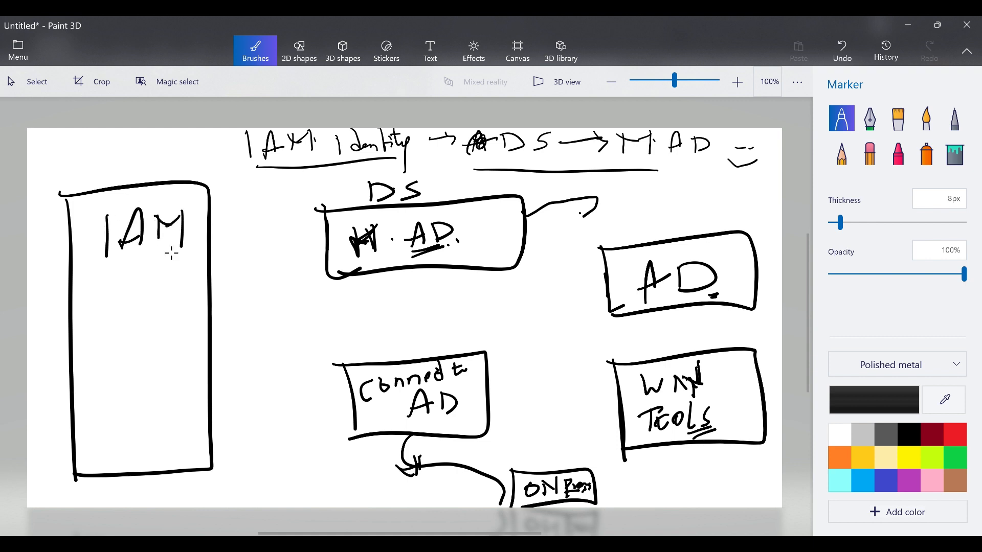
left_click_drag(88, 306, 90, 334)
left_click(89, 289)
mouse_move(119, 285)
left_mouse_down()
mouse_move(123, 319)
mouse_move(143, 322)
left_mouse_up()
left_click(151, 285)
left_click_drag(151, 289, 154, 319)
mouse_move(159, 307)
left_mouse_down()
mouse_move(175, 296)
mouse_move(180, 361)
left_mouse_up()
left_click_drag(145, 305, 150, 308)
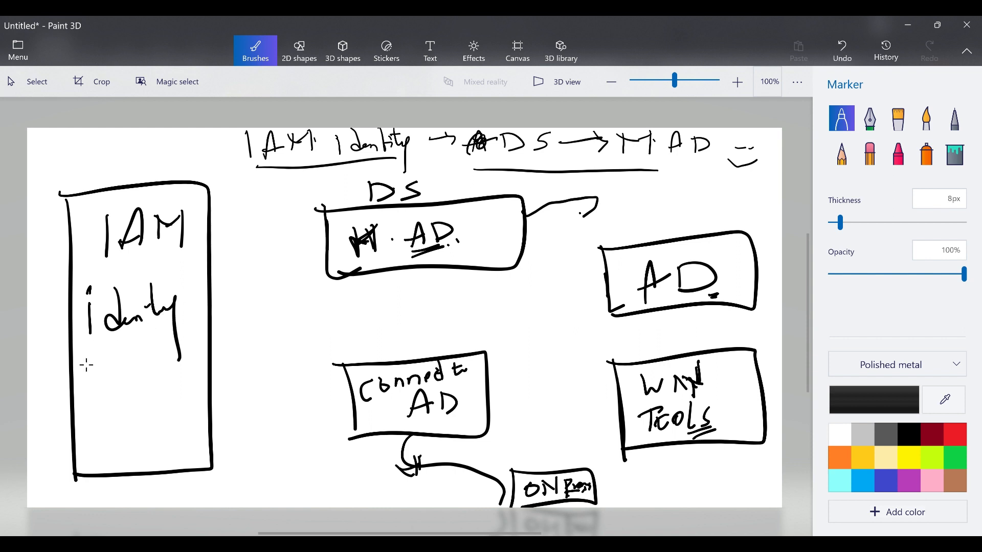
left_click_drag(84, 369, 146, 340)
left_click_drag(93, 385, 140, 358)
left_click(142, 366)
left_click(152, 359)
Write 'Policies' with a tick below it, and strike out an extra word above IAM.
mouse_move(87, 404)
left_mouse_down()
mouse_move(93, 436)
mouse_move(96, 410)
mouse_move(117, 404)
left_mouse_up()
mouse_move(121, 390)
left_mouse_down()
mouse_move(120, 414)
mouse_move(132, 399)
left_mouse_up()
mouse_move(134, 390)
left_mouse_down()
mouse_move(139, 403)
mouse_move(150, 383)
mouse_move(146, 395)
mouse_move(163, 392)
mouse_move(166, 367)
mouse_move(164, 380)
left_mouse_up()
mouse_move(115, 439)
left_mouse_down()
mouse_move(165, 397)
mouse_move(146, 454)
mouse_move(188, 431)
mouse_move(189, 456)
left_mouse_up()
left_click_drag(193, 448, 197, 458)
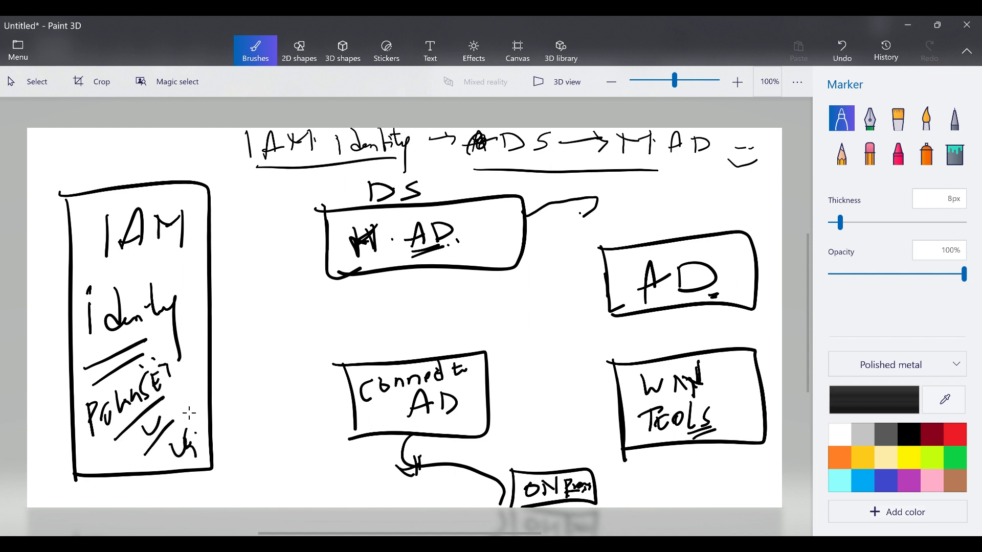
mouse_move(74, 234)
left_mouse_down()
mouse_move(85, 209)
mouse_move(105, 228)
mouse_move(115, 204)
mouse_move(132, 201)
left_mouse_up()
left_click_drag(79, 251, 118, 228)
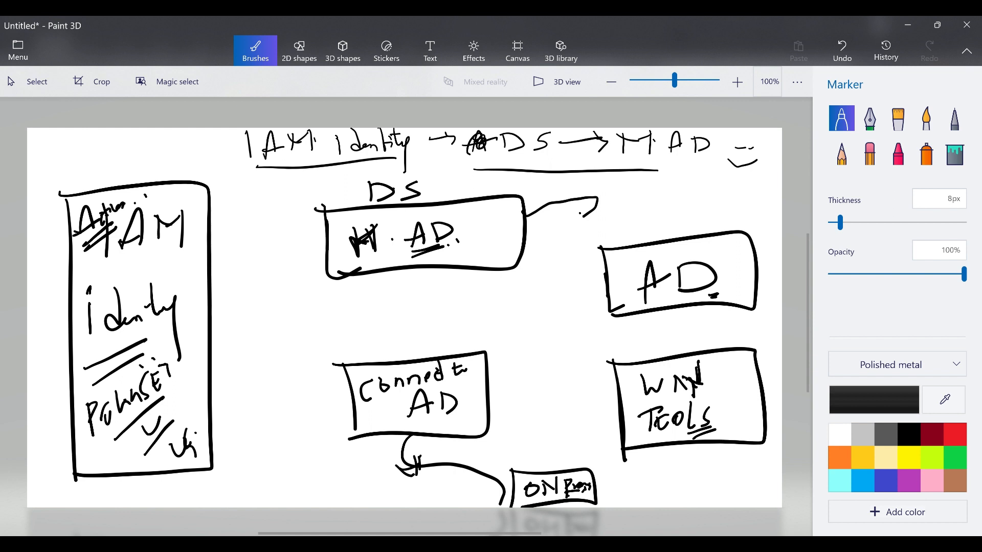
Connect the Connect to AD box to the AD box and number items 1–3 above AD.
mouse_move(489, 392)
left_mouse_down()
mouse_move(607, 288)
mouse_move(594, 319)
left_mouse_up()
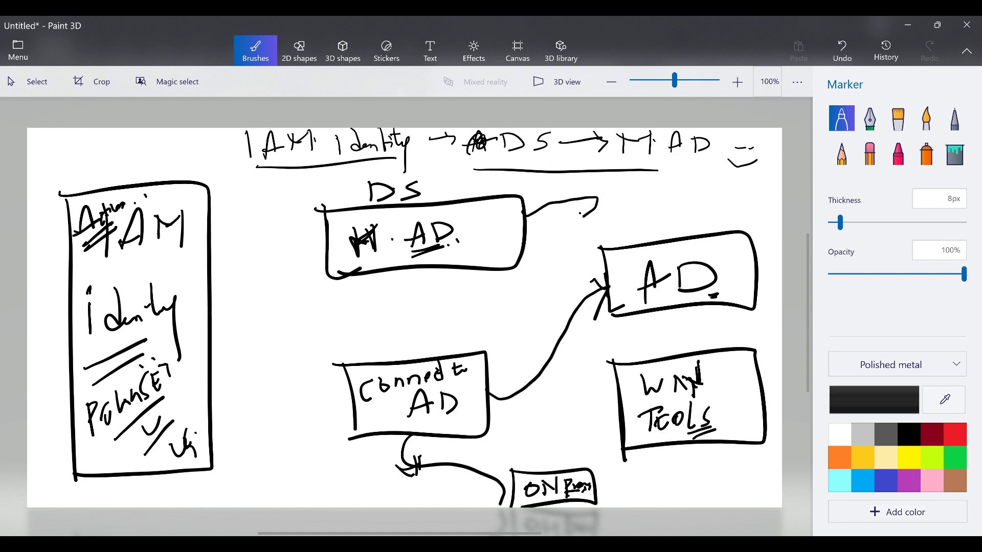
left_click_drag(624, 221, 624, 243)
mouse_move(620, 195)
left_mouse_down()
mouse_move(610, 209)
mouse_move(620, 194)
left_mouse_up()
mouse_move(615, 203)
left_mouse_down()
mouse_move(619, 217)
mouse_move(664, 234)
left_mouse_up()
mouse_move(654, 199)
left_mouse_down()
mouse_move(666, 211)
mouse_move(645, 205)
left_mouse_up()
left_click_drag(714, 203, 714, 237)
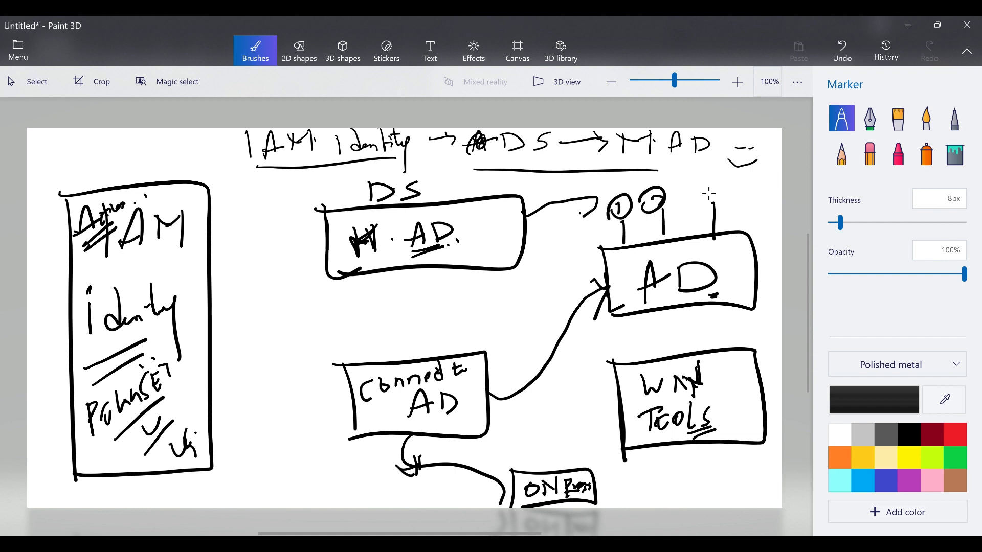
mouse_move(703, 186)
left_mouse_down()
mouse_move(710, 199)
mouse_move(688, 193)
left_mouse_up()
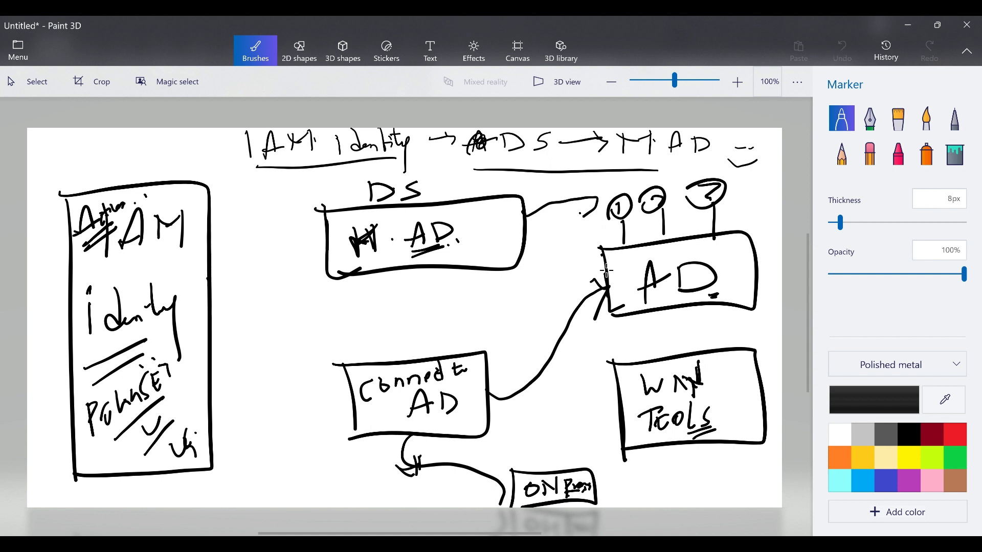
mouse_move(601, 272)
left_mouse_down()
mouse_move(738, 310)
mouse_move(650, 245)
mouse_move(597, 250)
left_mouse_up()
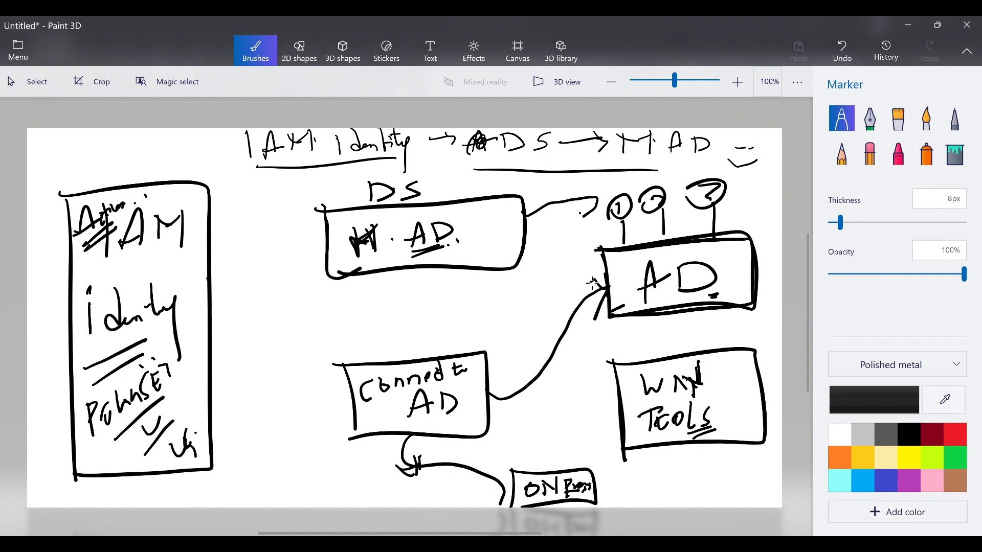
mouse_move(605, 287)
left_mouse_down()
mouse_move(565, 338)
mouse_move(486, 396)
left_mouse_up()
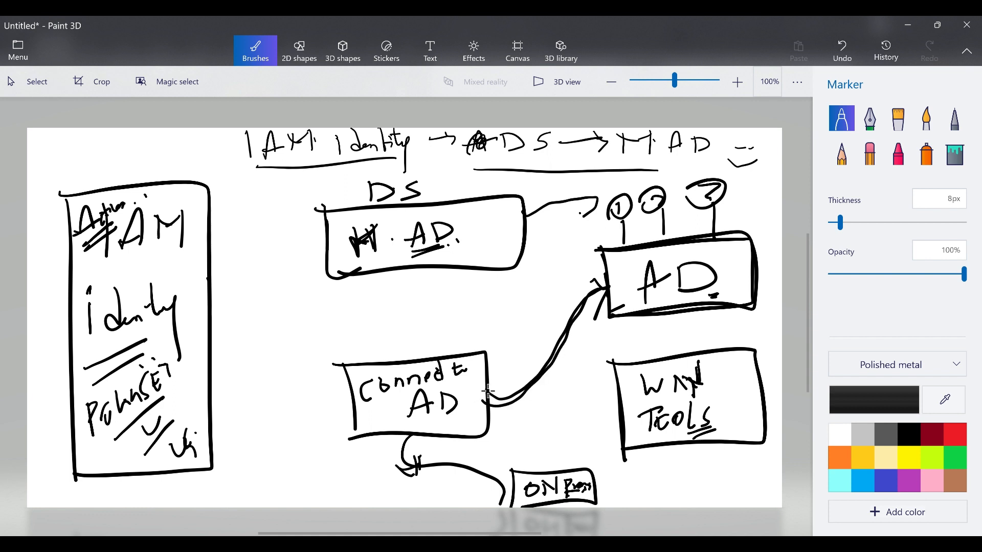
mouse_move(607, 291)
left_mouse_down()
mouse_move(546, 377)
mouse_move(488, 383)
left_mouse_up()
Draw a DS-to-WM Tools line labelled 'int sync', number items under WM Tools, and link DS to IAM.
mouse_move(404, 268)
left_mouse_down()
mouse_move(427, 300)
mouse_move(660, 352)
mouse_move(642, 354)
mouse_move(655, 369)
left_mouse_up()
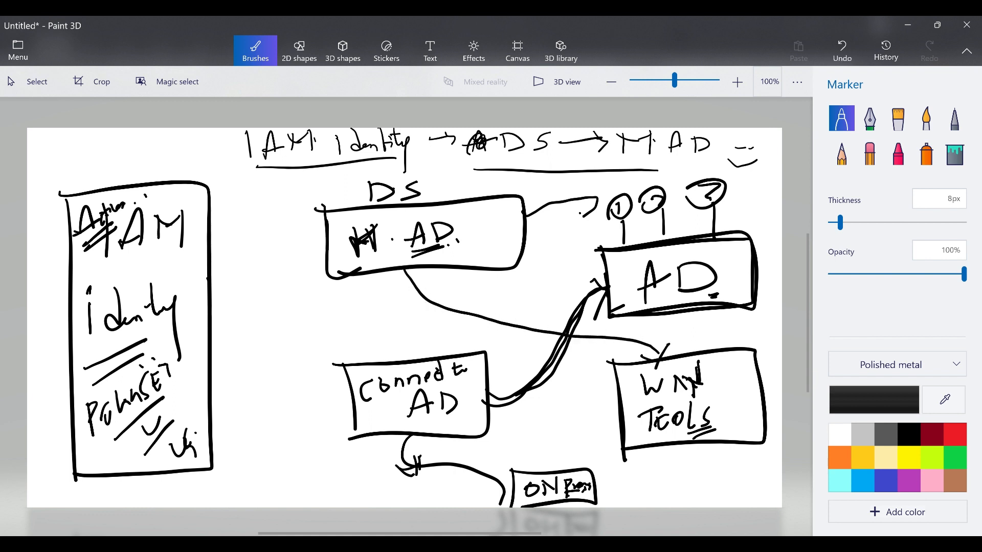
mouse_move(467, 299)
left_mouse_down()
mouse_move(466, 314)
mouse_move(483, 317)
left_mouse_up()
left_click_drag(478, 308, 496, 306)
mouse_move(650, 450)
left_mouse_down()
mouse_move(645, 481)
mouse_move(645, 464)
mouse_move(690, 458)
mouse_move(689, 481)
left_mouse_up()
mouse_move(687, 460)
left_mouse_down()
mouse_move(674, 483)
mouse_move(688, 461)
mouse_move(732, 457)
mouse_move(726, 479)
mouse_move(721, 471)
left_mouse_up()
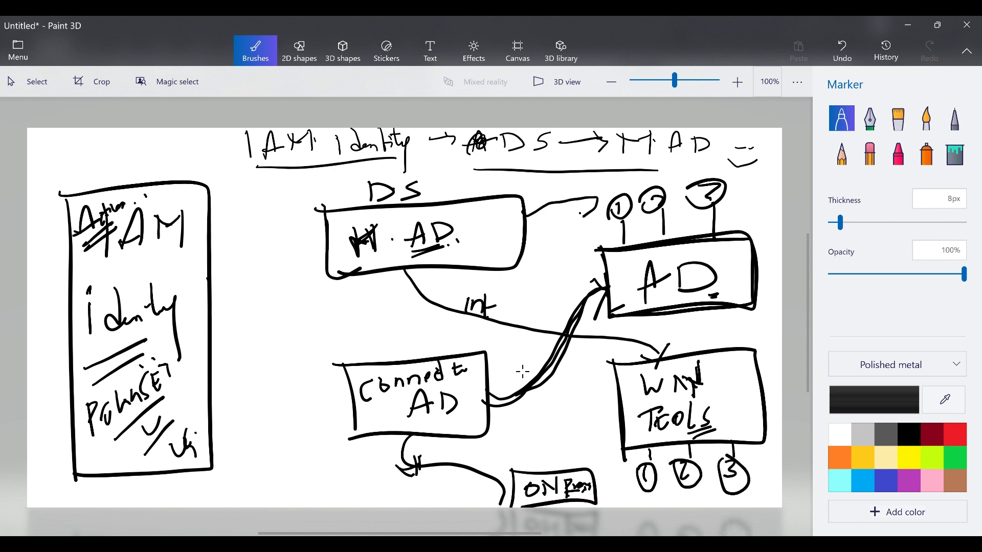
mouse_move(523, 364)
left_mouse_down()
mouse_move(515, 376)
mouse_move(532, 377)
mouse_move(542, 351)
left_mouse_up()
mouse_move(515, 303)
left_mouse_down()
mouse_move(513, 330)
mouse_move(552, 320)
mouse_move(527, 329)
left_mouse_up()
left_click_drag(522, 316, 534, 326)
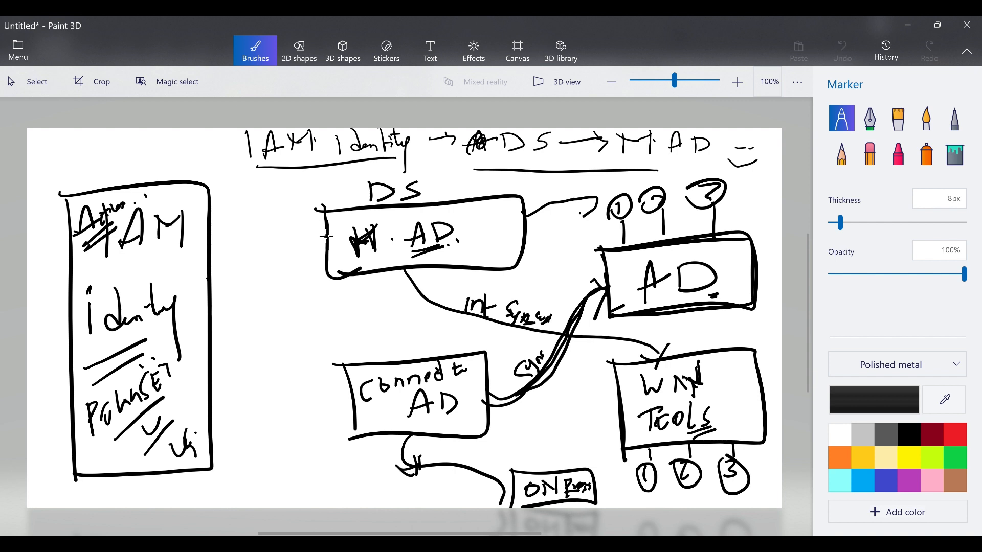
mouse_move(324, 236)
left_mouse_down()
mouse_move(240, 263)
mouse_move(210, 293)
left_mouse_up()
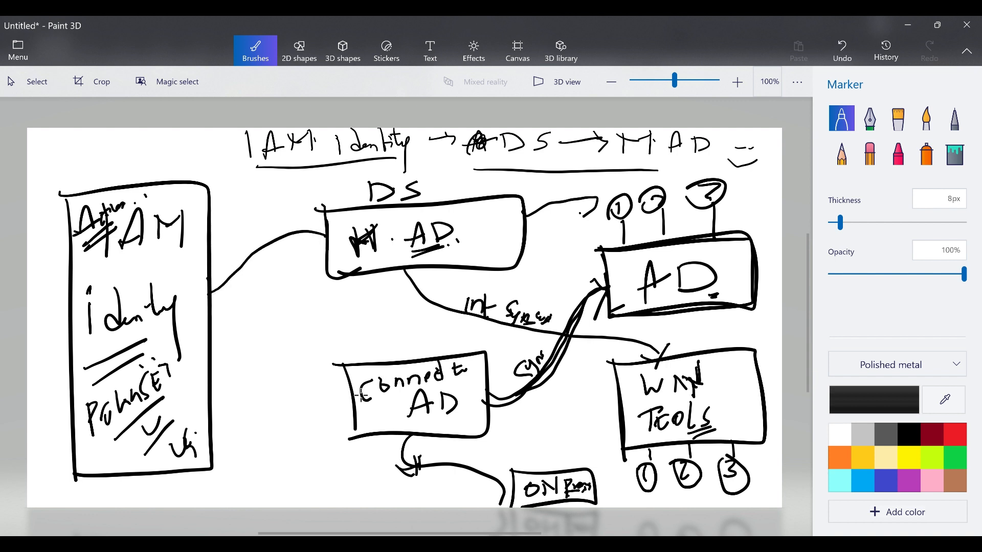
Connect Connect to AD to the IAM box with arrowheads, marking both IAM connectors with circled 1s.
mouse_move(354, 405)
left_mouse_down()
mouse_move(309, 372)
mouse_move(208, 337)
left_mouse_up()
left_click_drag(222, 340, 210, 336)
left_click_drag(214, 279, 223, 306)
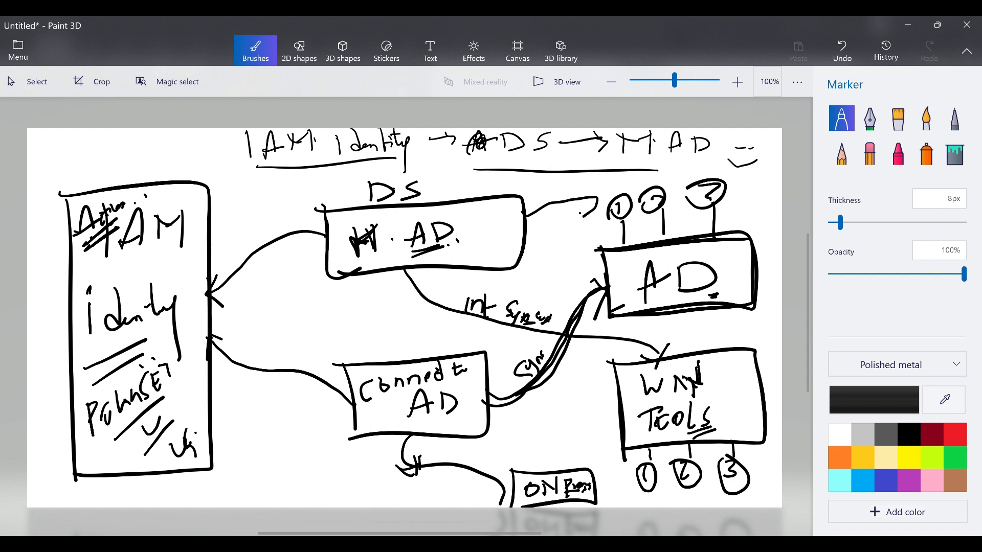
left_click_drag(251, 214, 257, 234)
left_click_drag(238, 237, 255, 244)
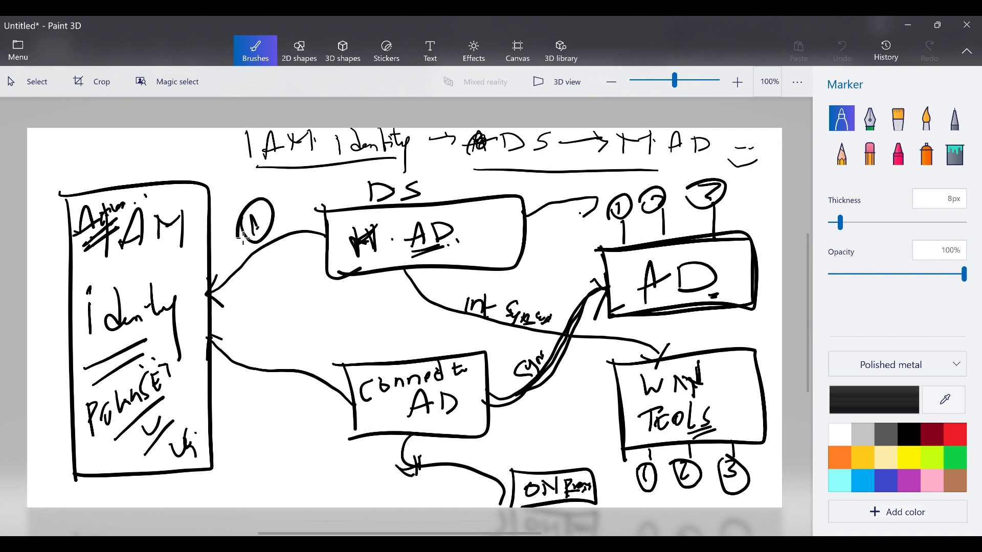
left_click_drag(263, 340, 273, 352)
left_click_drag(254, 344, 264, 365)
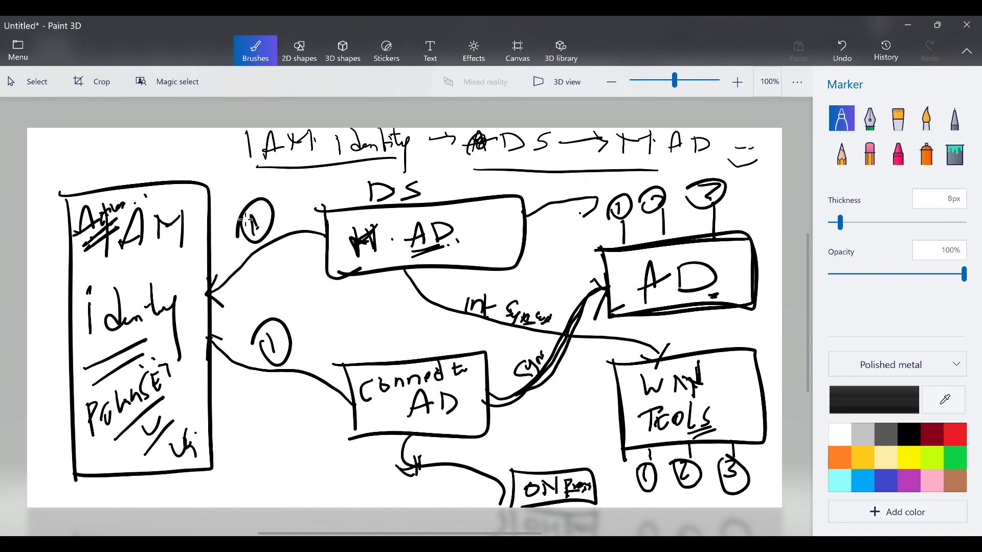
mouse_move(328, 233)
left_mouse_down()
mouse_move(249, 261)
mouse_move(208, 293)
mouse_move(228, 305)
left_mouse_up()
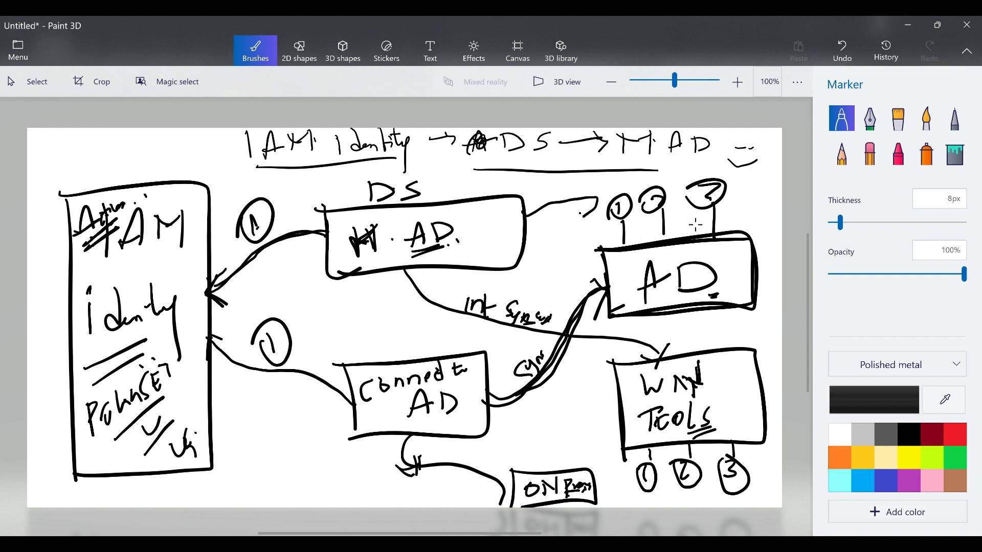
Tick AD item 3 and the WM Tools box, and draw a circled mark above IAM.
left_click_drag(686, 229, 736, 200)
left_click_drag(715, 393, 749, 356)
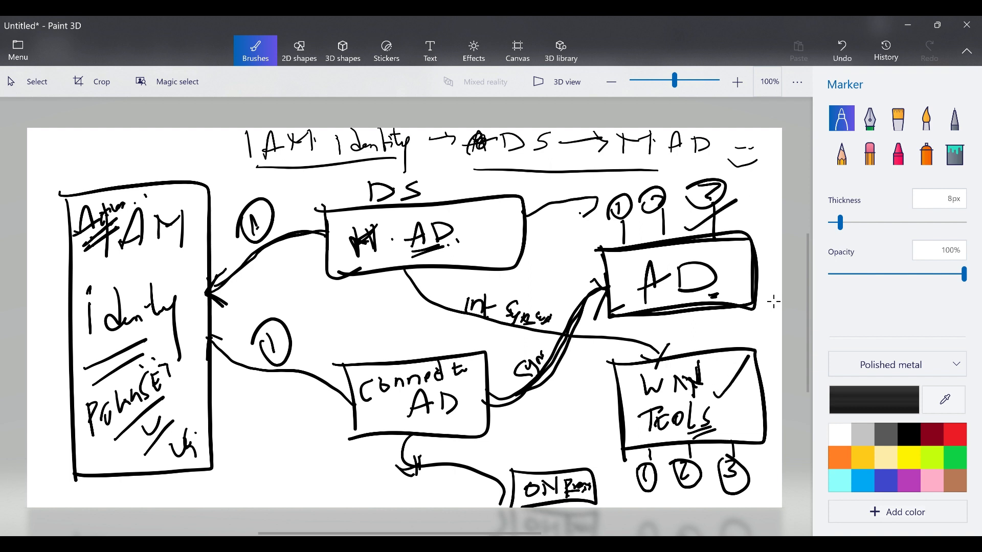
mouse_move(60, 161)
left_mouse_down()
mouse_move(84, 182)
mouse_move(66, 197)
mouse_move(82, 158)
left_mouse_up()
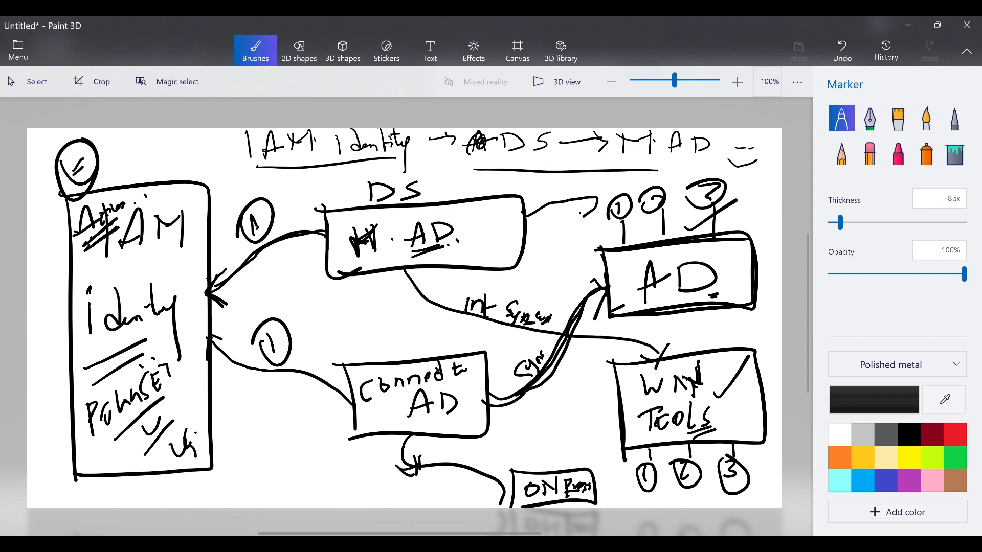
Draw a circled 1 and a circled 2 at the top of the diagram.
left_click_drag(103, 148, 117, 168)
left_click_drag(138, 142, 137, 162)
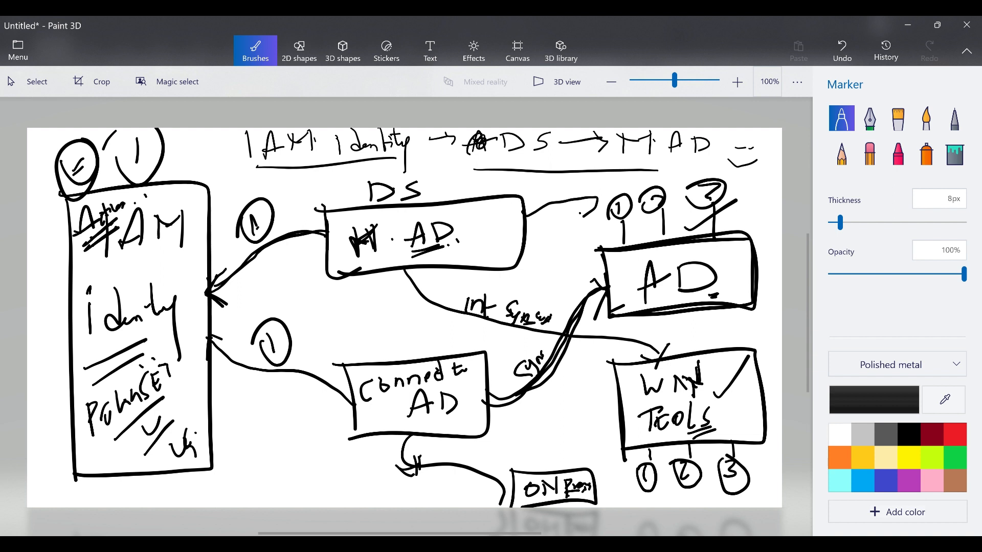
left_click_drag(203, 152, 223, 168)
mouse_move(197, 181)
left_mouse_down()
mouse_move(187, 149)
mouse_move(180, 180)
left_mouse_up()
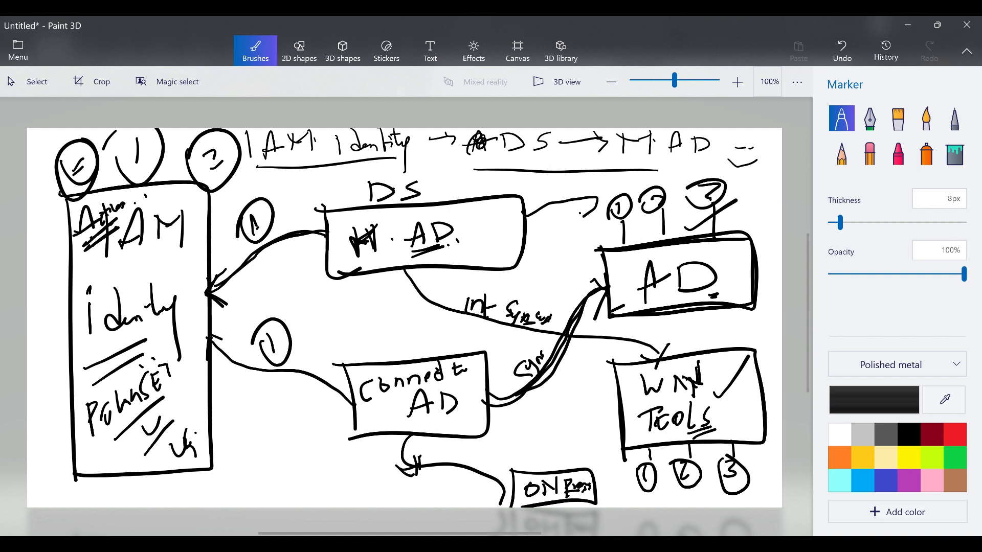
Draw a circled A below the IAM box with an arrow to the Connect to AD box.
mouse_move(224, 499)
left_mouse_down()
mouse_move(239, 454)
mouse_move(196, 470)
left_mouse_up()
mouse_move(318, 378)
left_mouse_down()
mouse_move(316, 412)
mouse_move(297, 381)
left_mouse_up()
mouse_move(242, 458)
left_mouse_down()
mouse_move(308, 400)
mouse_move(273, 480)
left_mouse_up()
left_click_drag(294, 432, 305, 417)
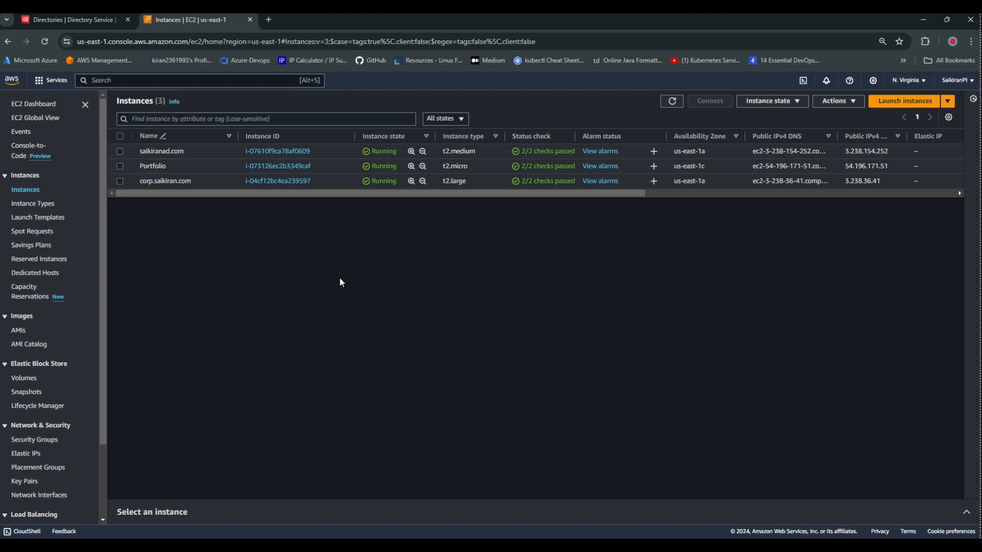
Check and uncheck an EC2 instance, cancel a Name edit on the third, then view Directories.
left_click(119, 151)
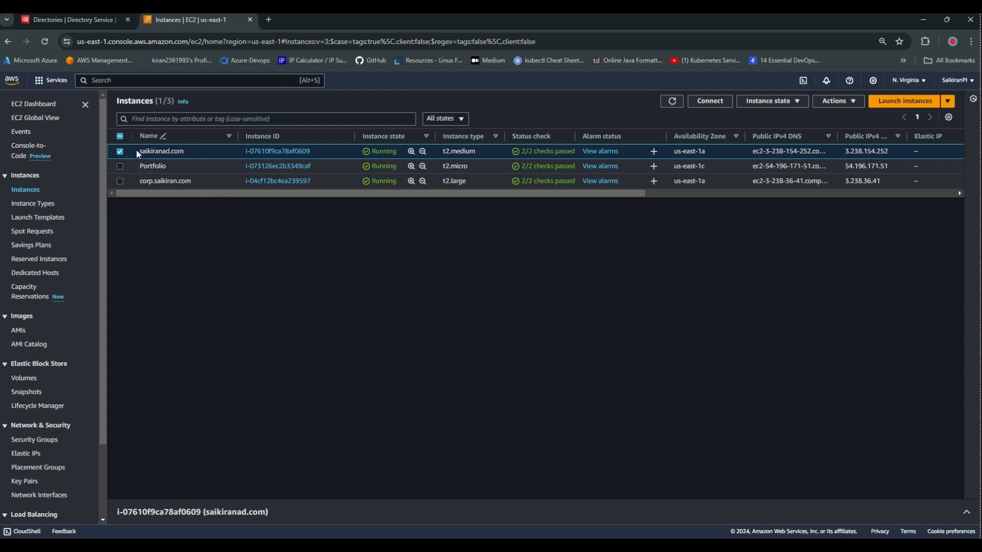
left_click(120, 152)
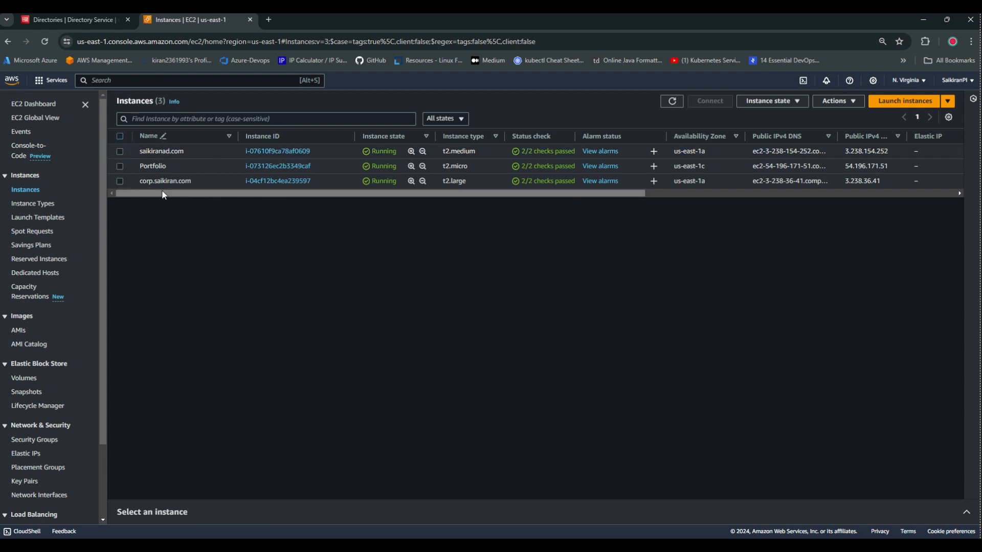
left_click_drag(221, 194, 233, 193)
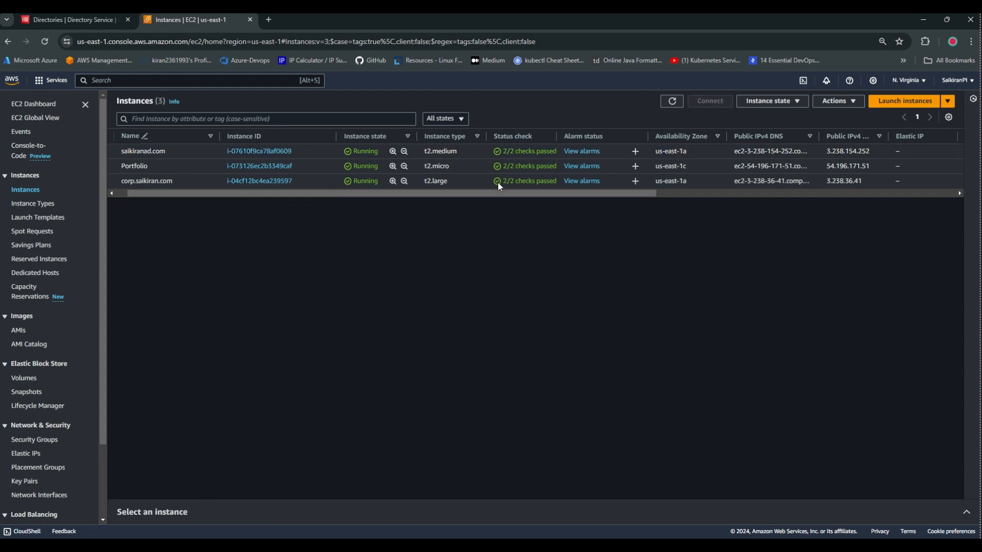
left_click_drag(463, 194, 442, 194)
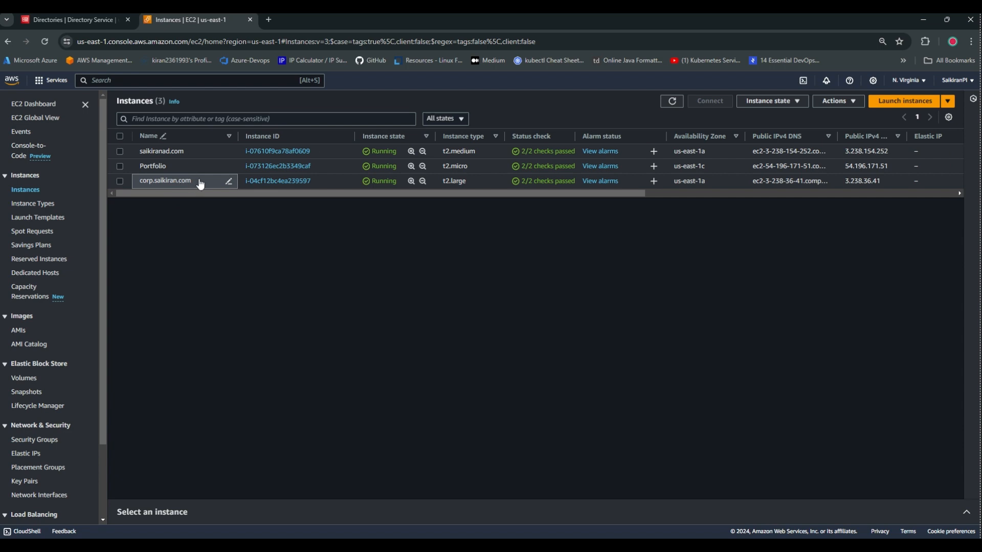
left_click_drag(199, 183, 141, 184)
left_click(229, 181)
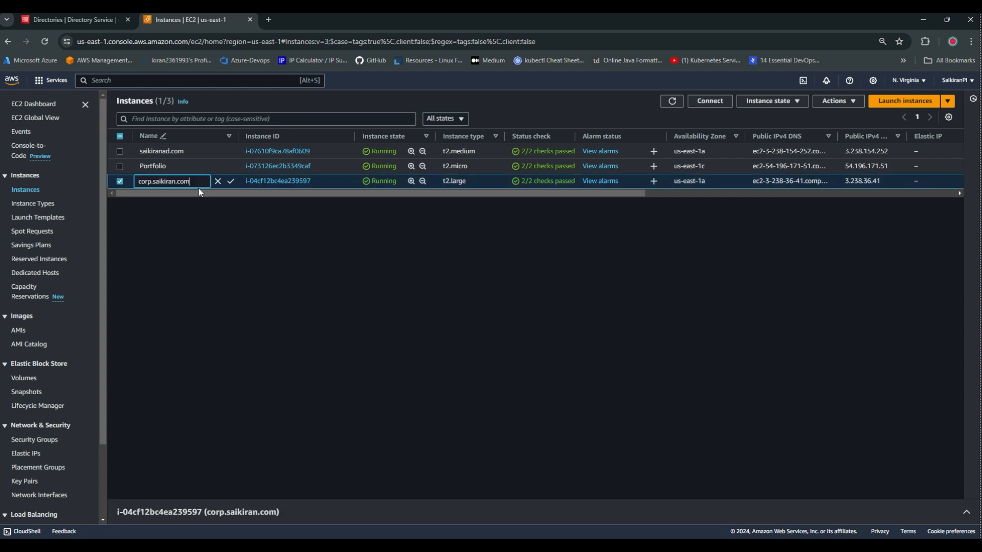
left_click(381, 225)
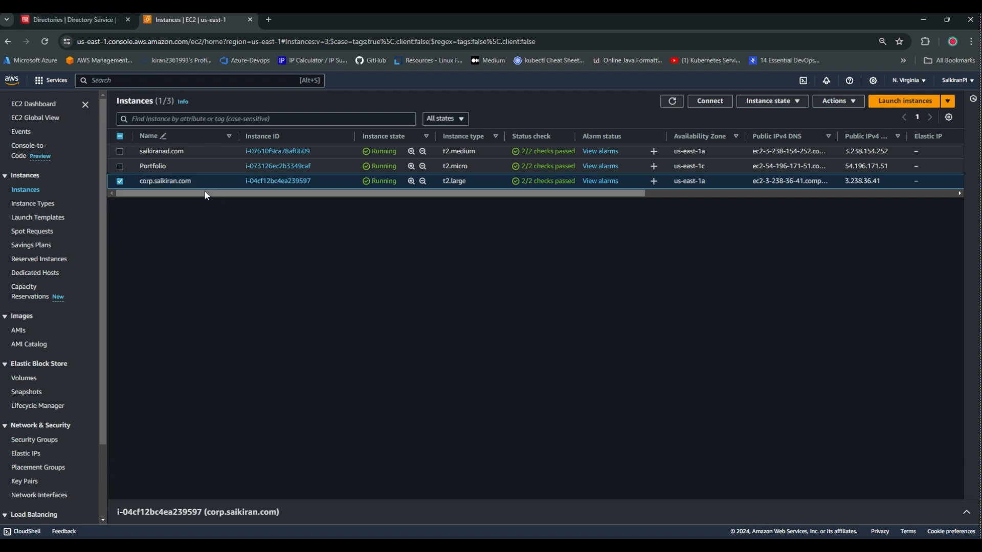
left_click(59, 21)
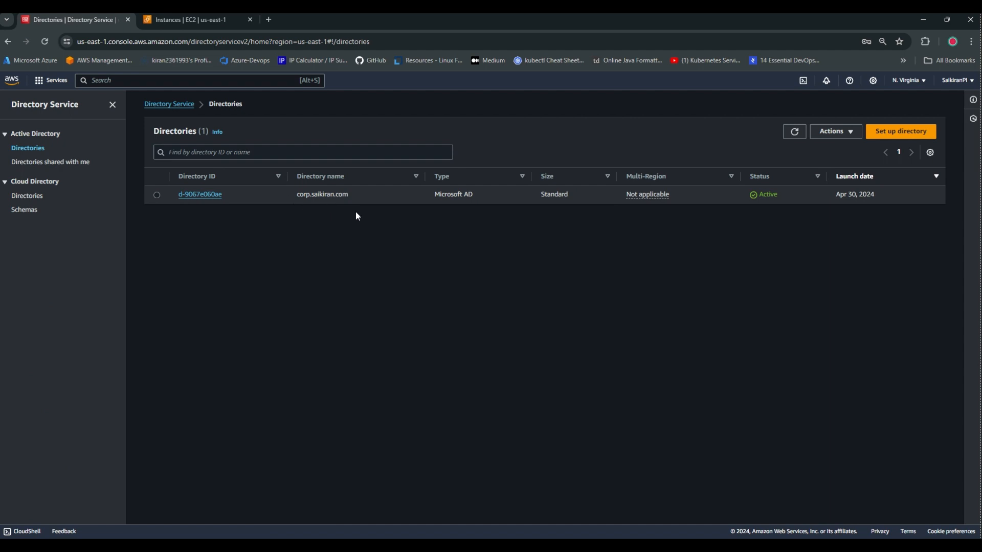
Start setting up a new directory with AWS Managed Microsoft AD and reach the details form.
left_click_drag(424, 196, 473, 195)
left_click(469, 259)
left_click(899, 130)
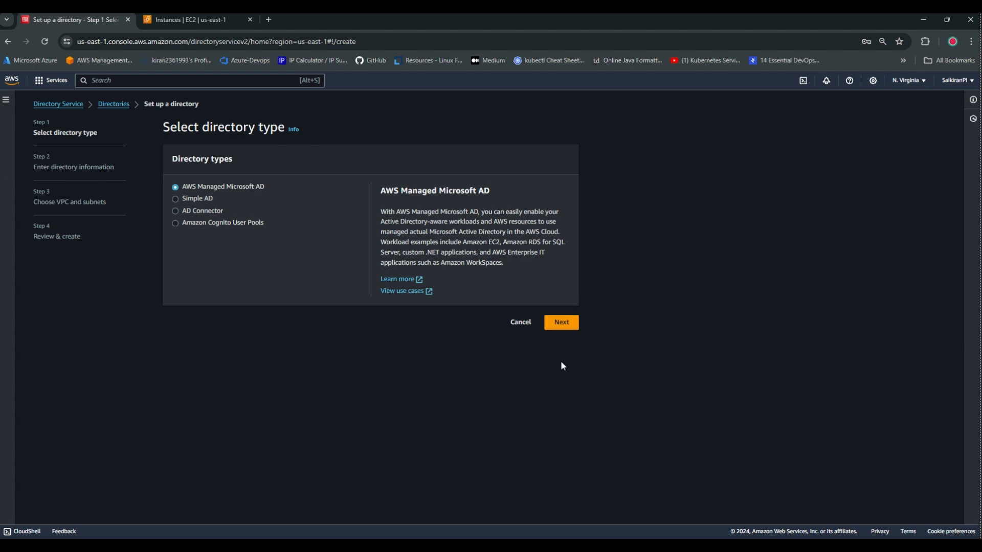
left_click(561, 322)
scroll(308, 232, "down", 3)
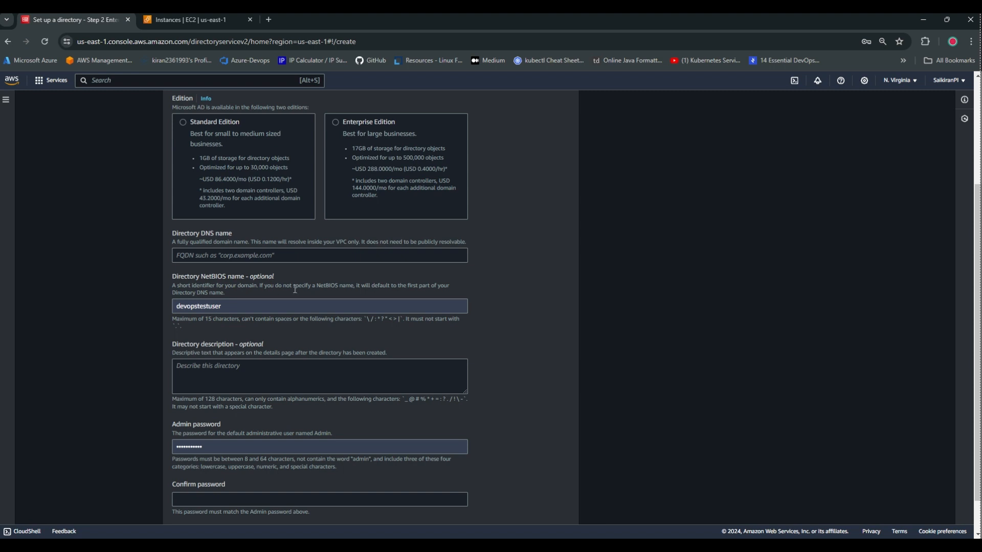
left_click(249, 260)
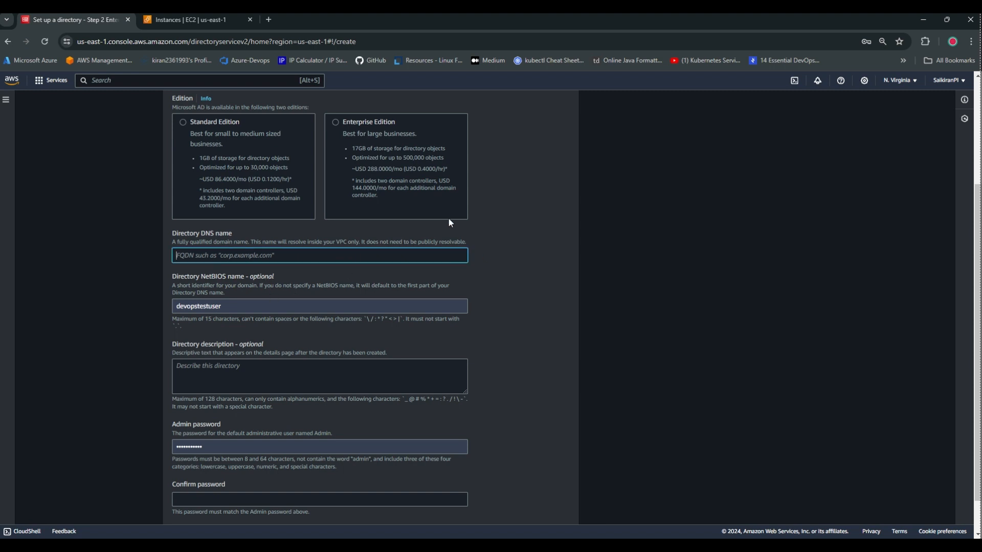
left_click(190, 20)
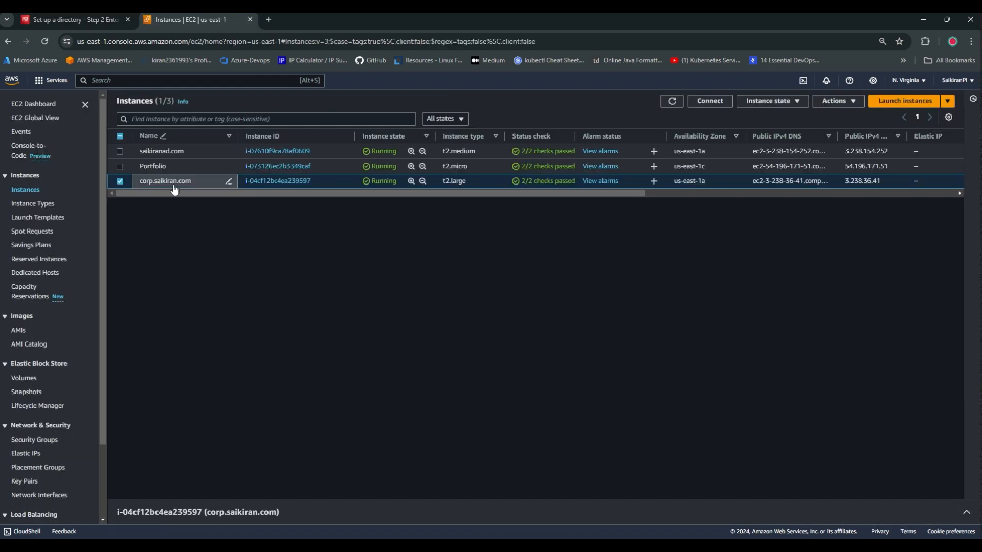
left_click(109, 21)
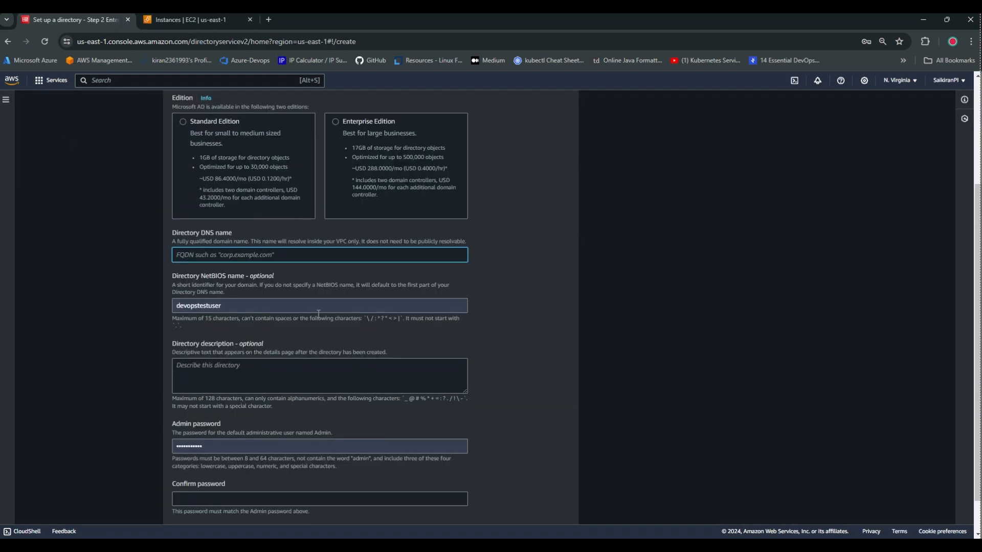
Clear the NetBIOS name and Admin password fields, cancel the setup, and return to EC2 Instances.
scroll(288, 263, "down", 1)
double_click(233, 267)
key("BackSpace")
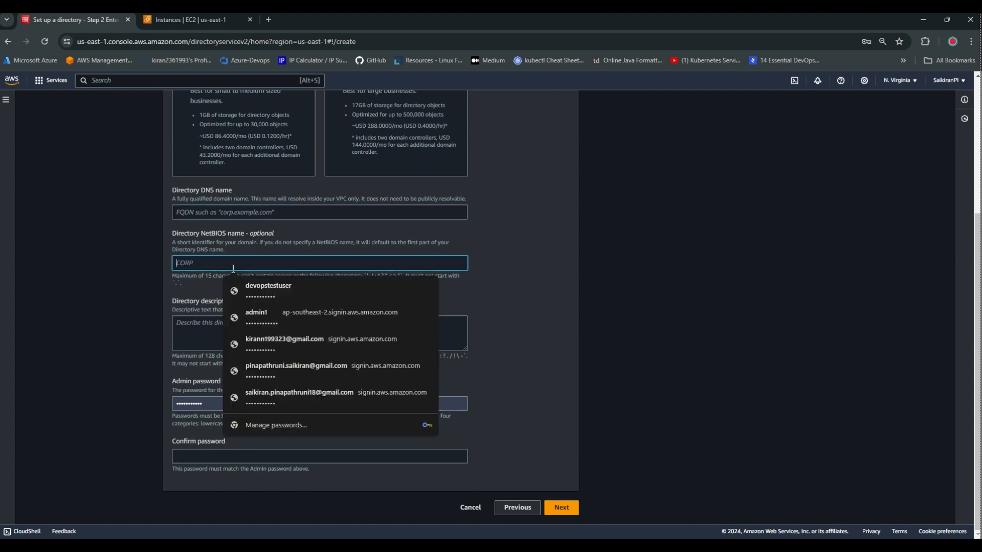
left_click(462, 246)
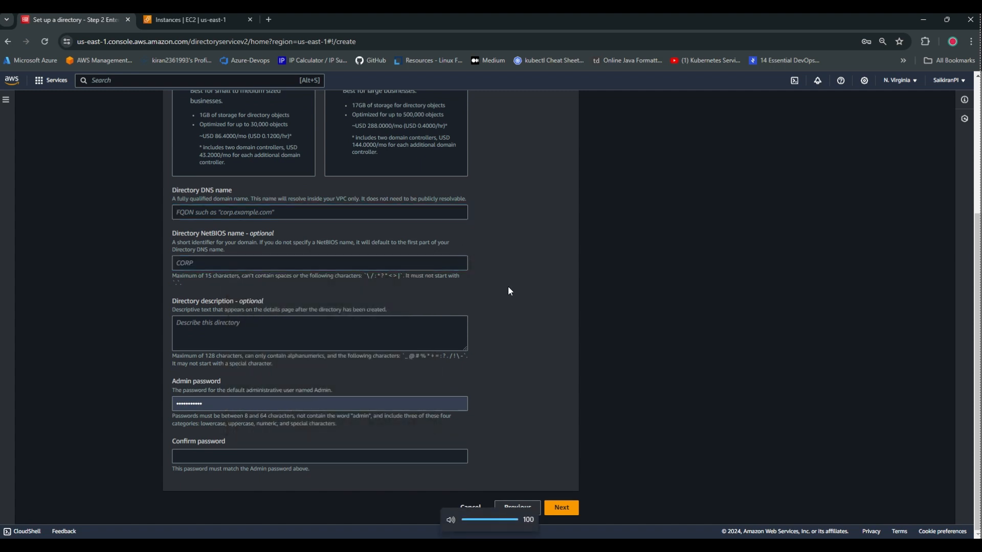
left_click(218, 405)
key("BackSpace")
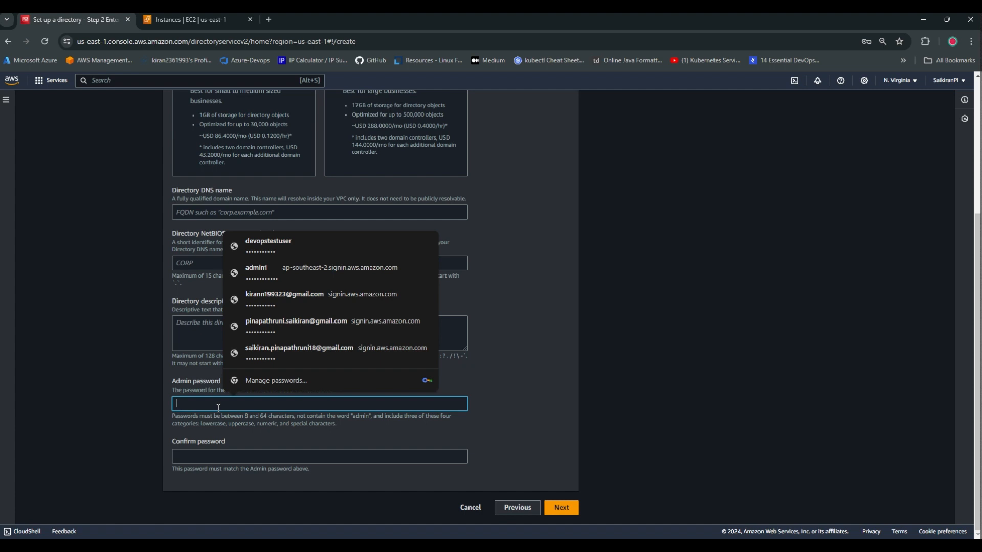
left_click(149, 409)
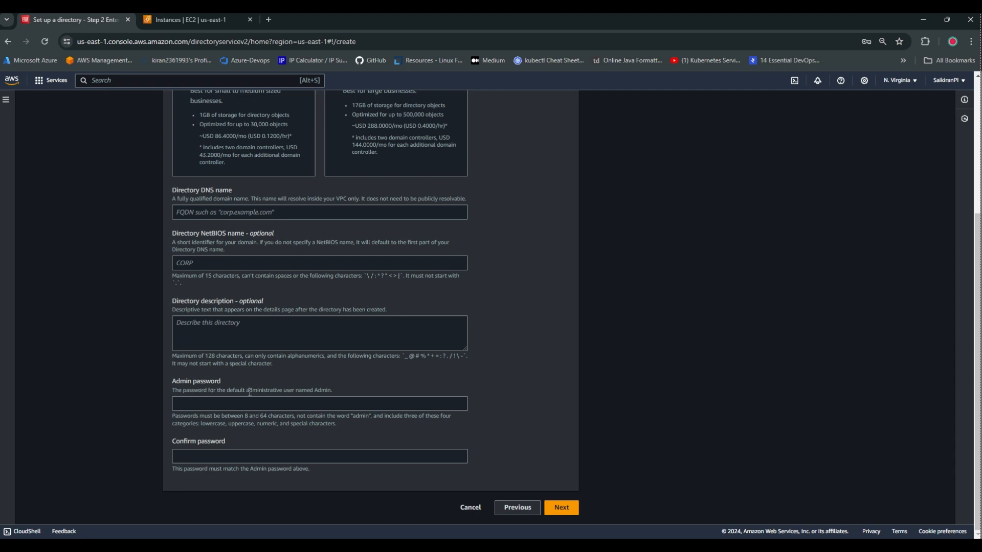
left_click_drag(245, 389, 341, 393)
left_click(238, 402)
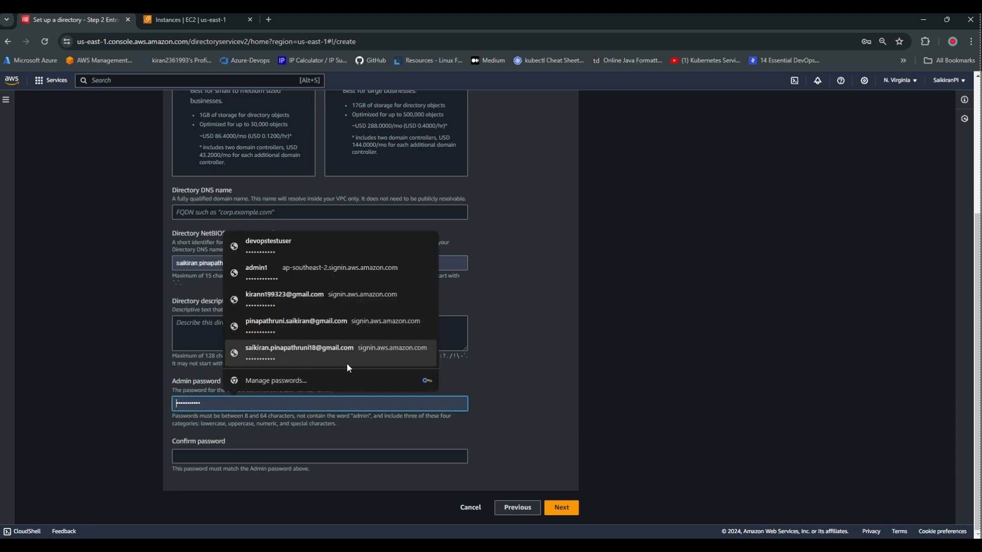
left_click(496, 368)
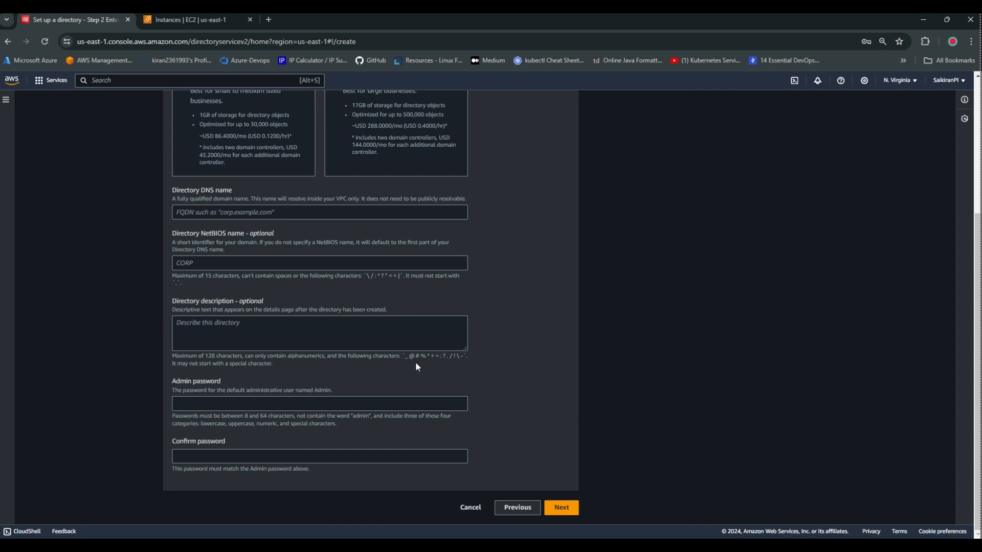
left_click(470, 508)
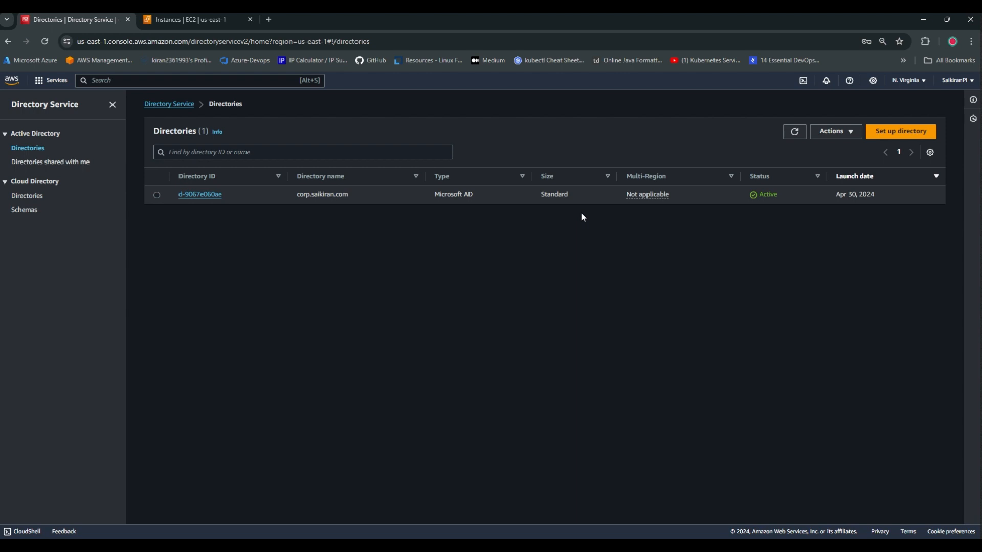
left_click(195, 20)
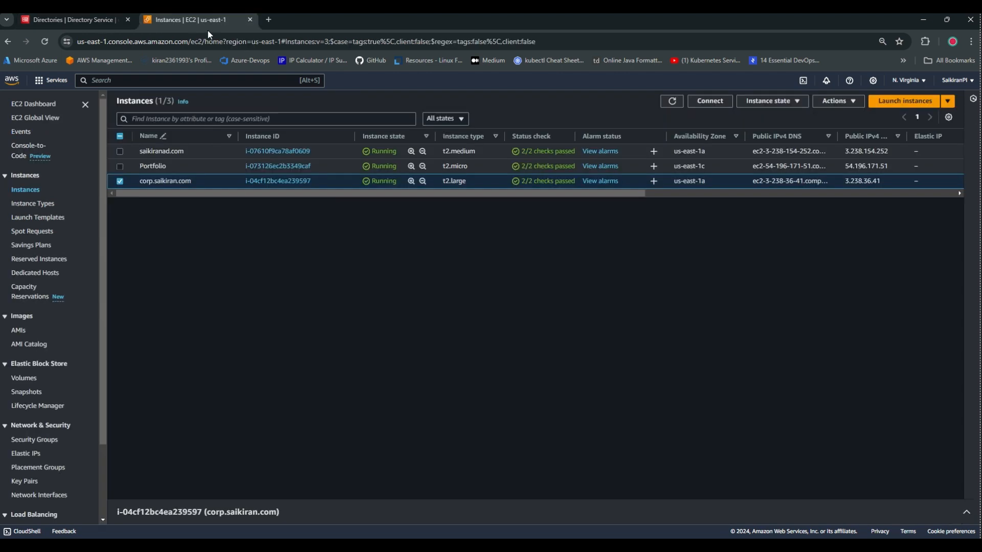
Open the third instance's RDP connection details and request the Windows administrator password.
left_click(713, 102)
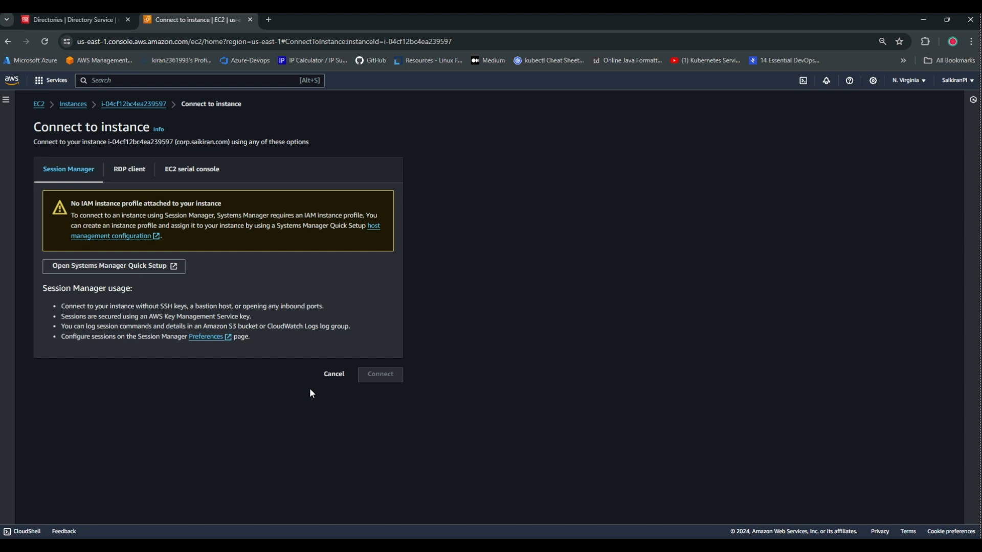
left_click(115, 174)
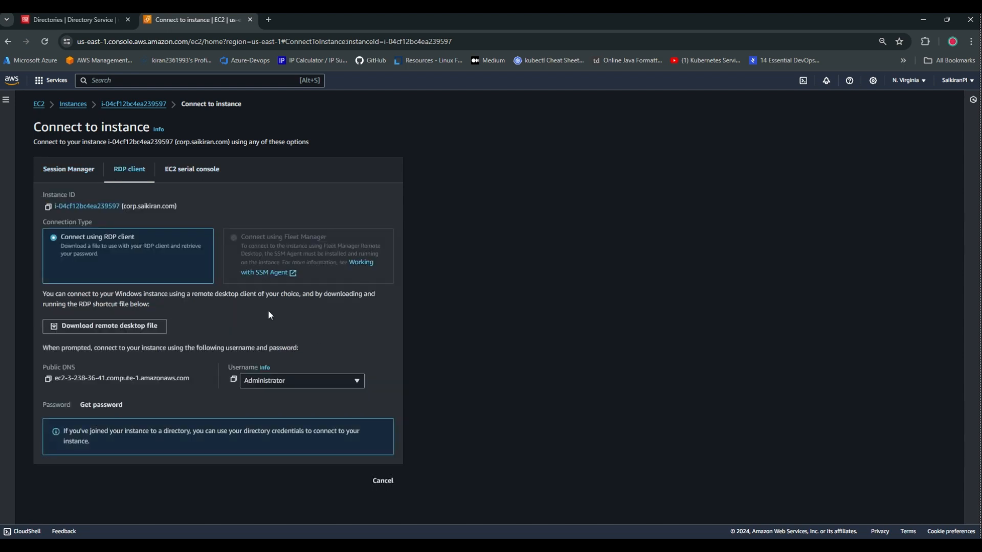
left_click(100, 405)
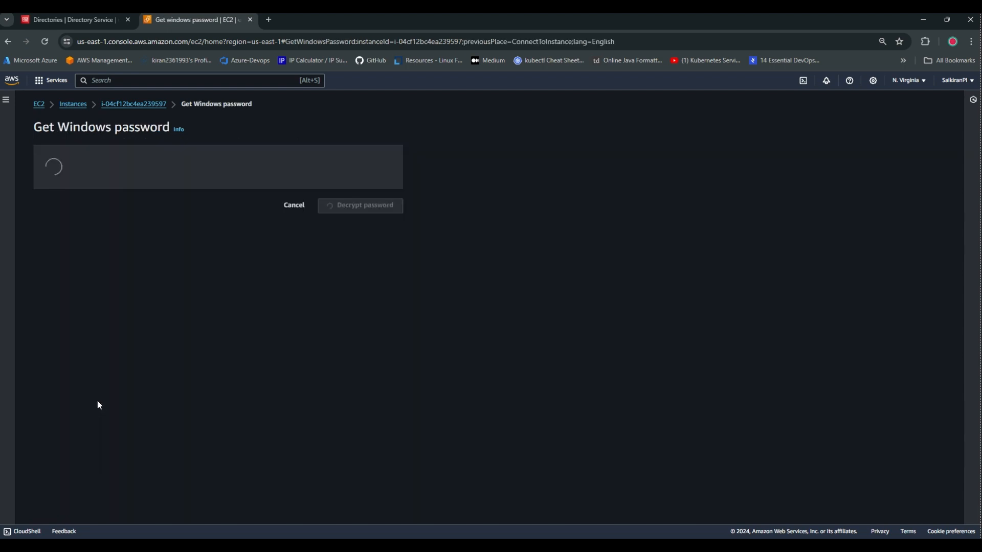
left_click(113, 254)
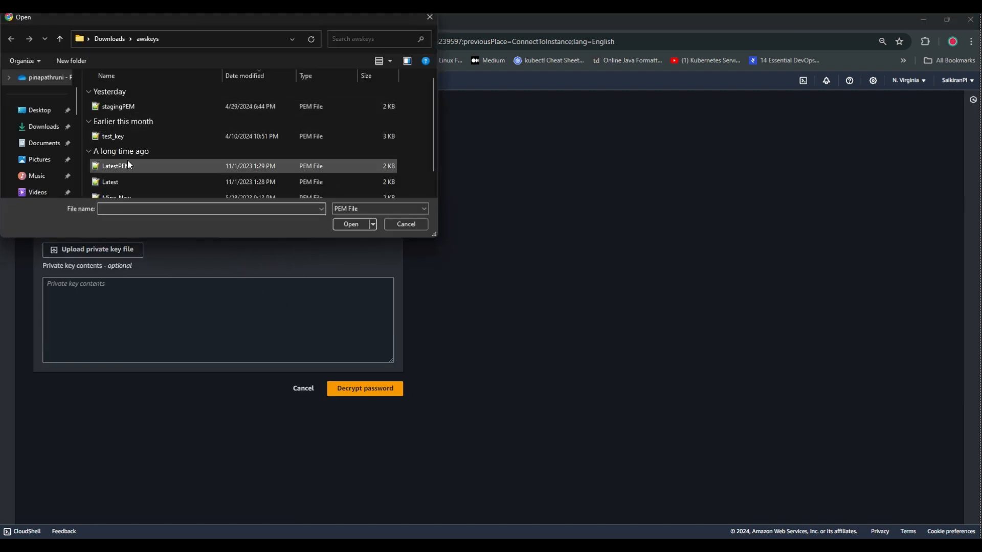
Decrypt the password with the LatestPEM key file, copy the public DNS, and bring up Start.
double_click(121, 166)
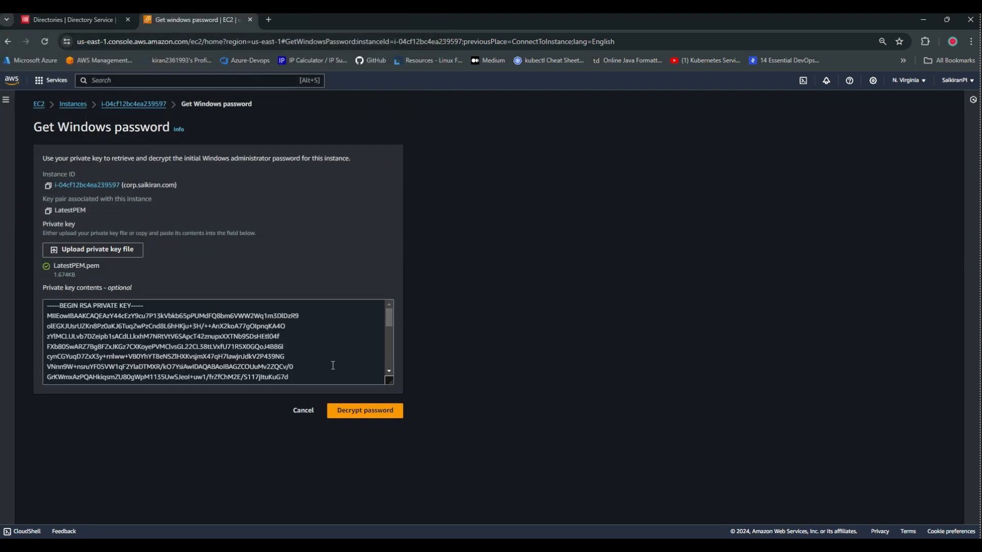
left_click(350, 408)
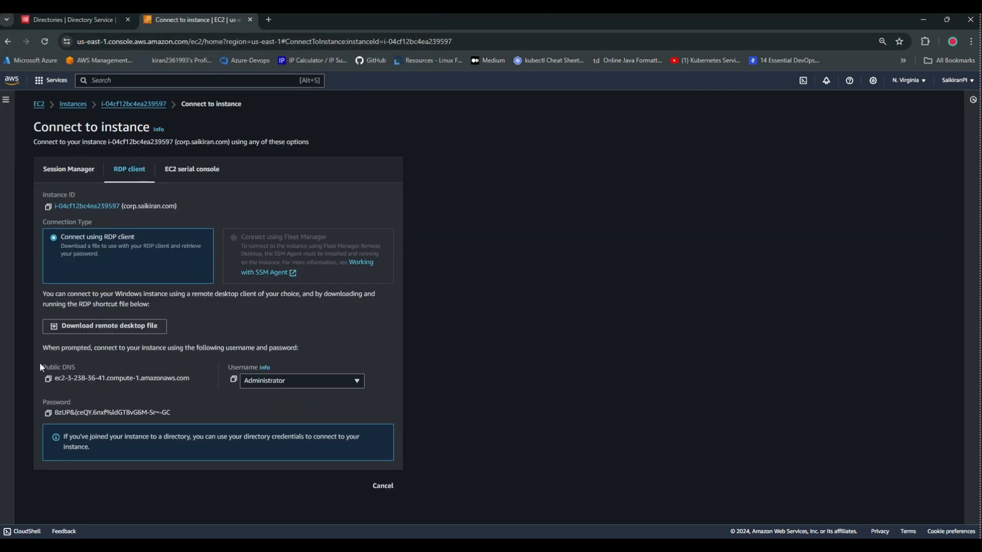
left_click(48, 379)
key("super")
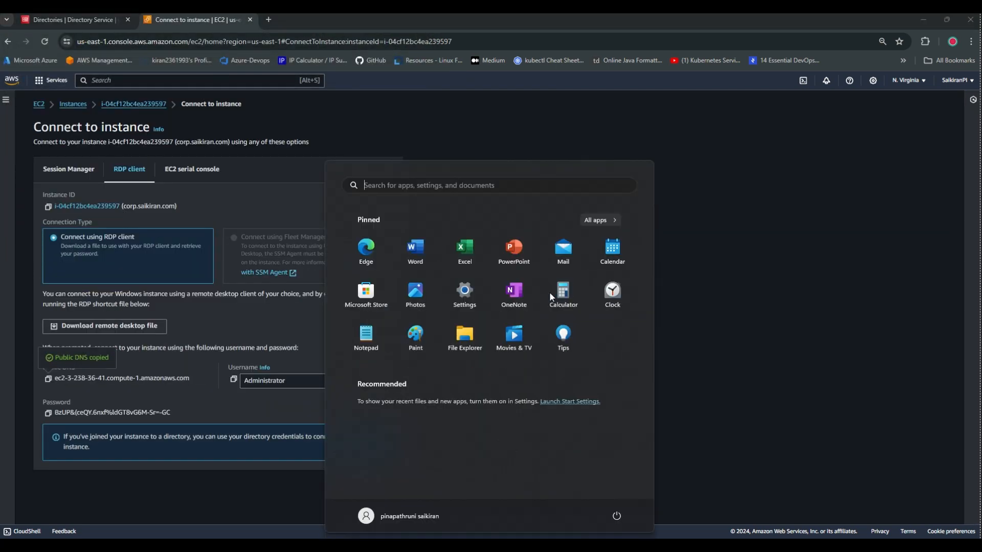
Launch Remote Desktop Connection and connect to the instance's public DNS.
type("rdp")
key("Return")
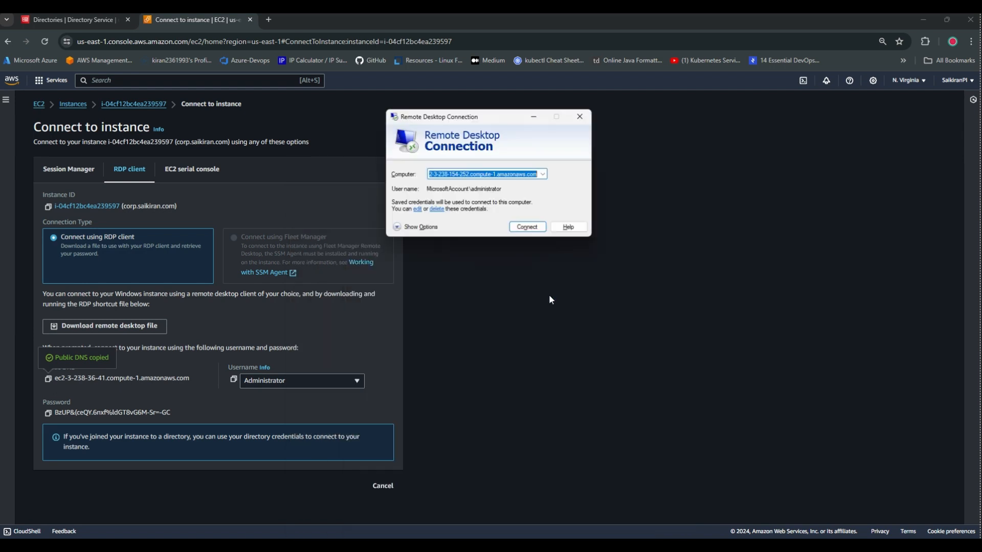
key("ctrl+v")
left_click(529, 228)
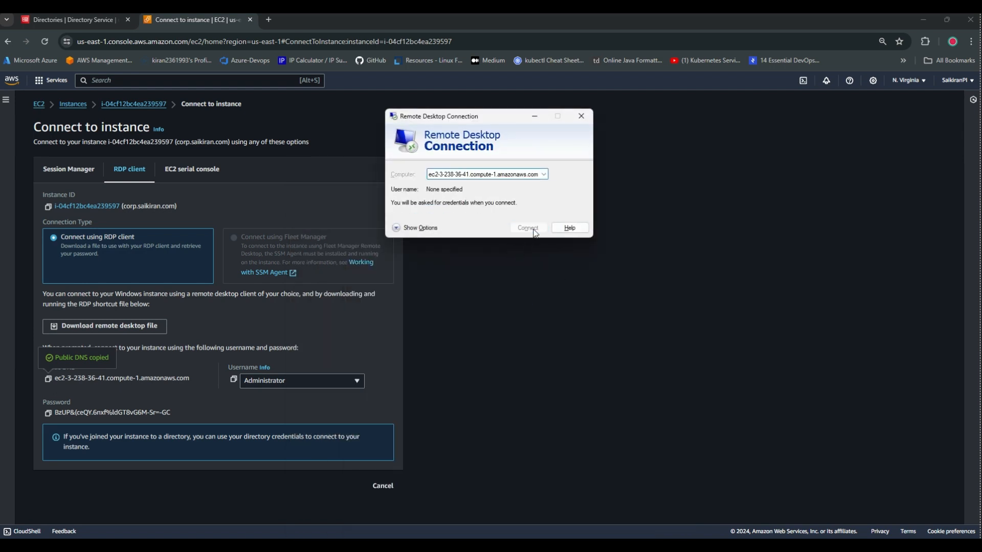
Sign in as administrator with the instance's password and accept the certificate warning.
left_click(49, 414)
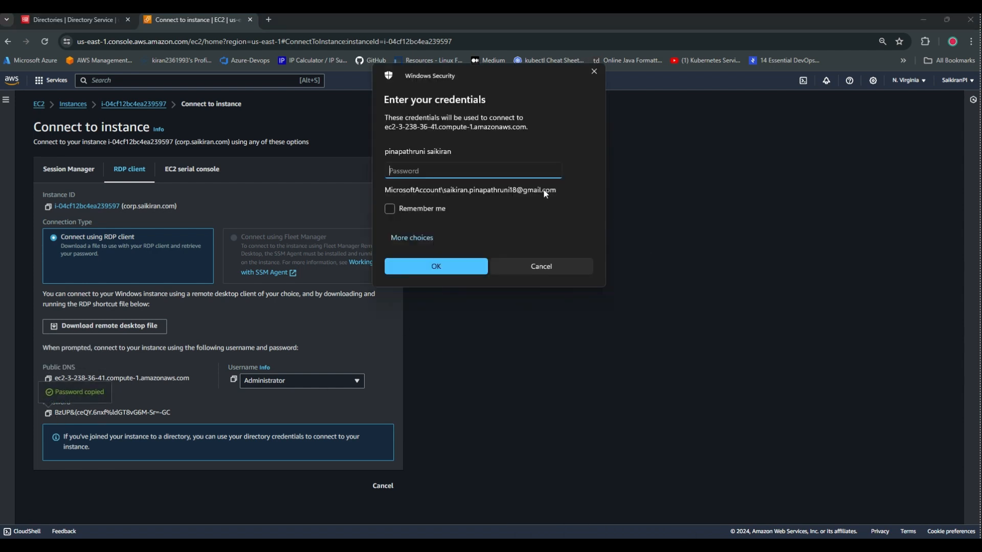
left_click(412, 238)
left_click(429, 321)
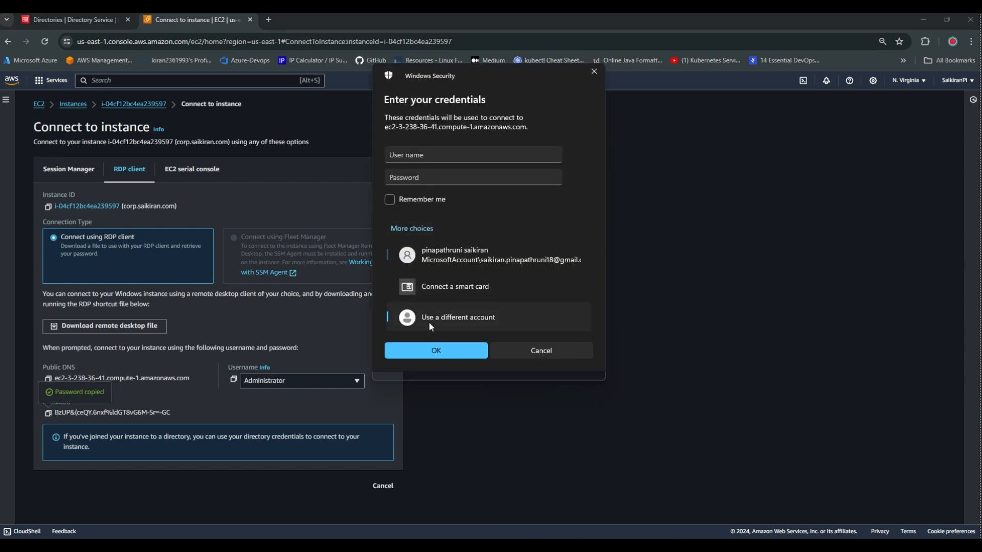
type("administ")
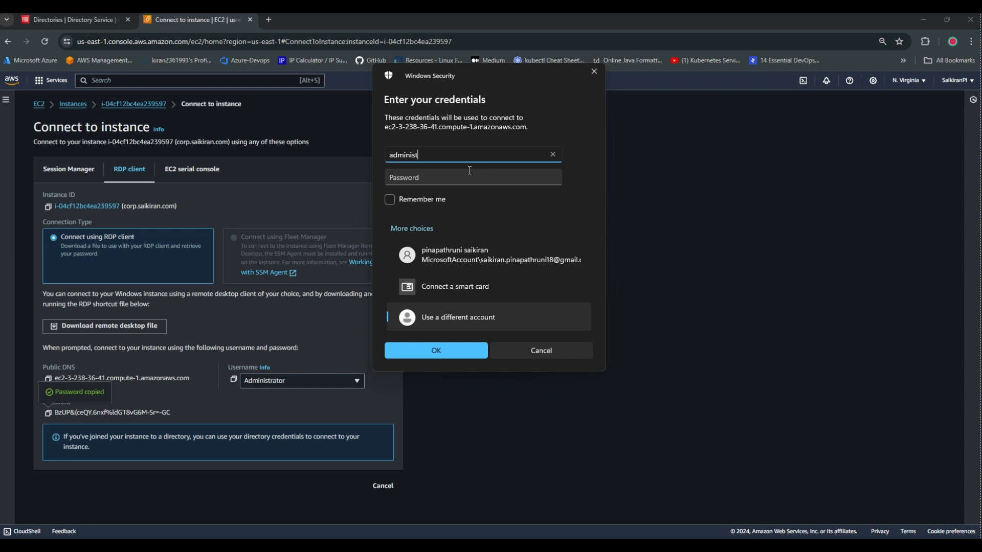
type("or")
key("Tab")
key("ctrl+v")
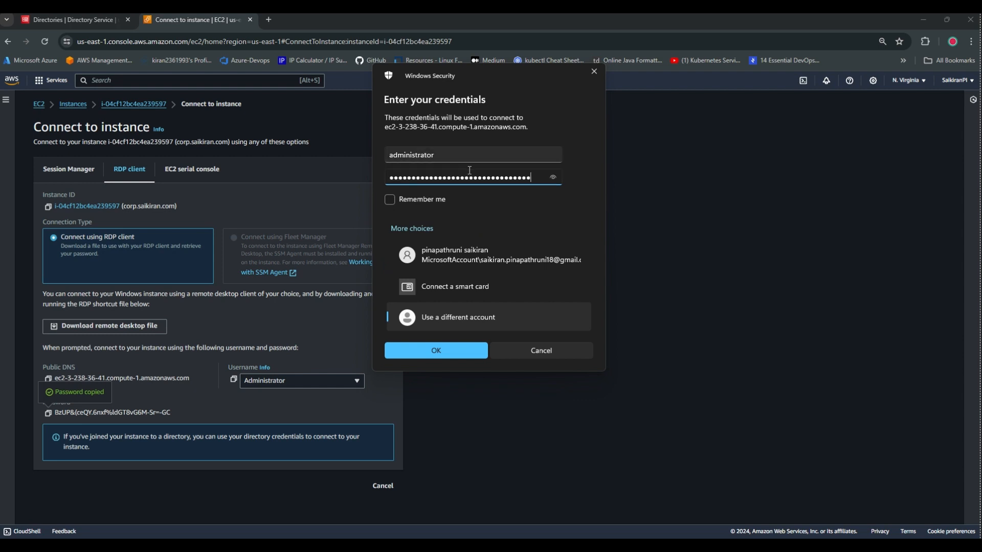
left_click(427, 352)
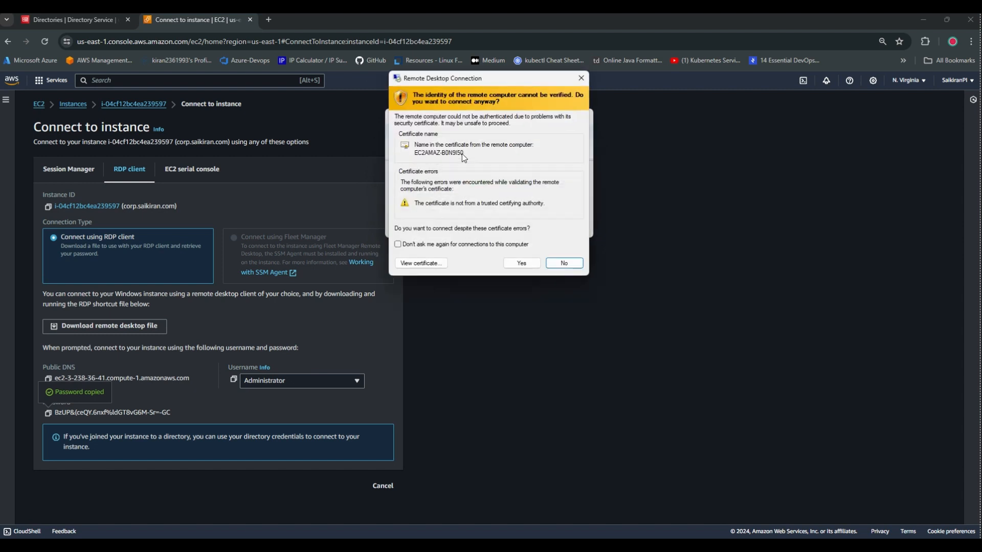
left_click(521, 263)
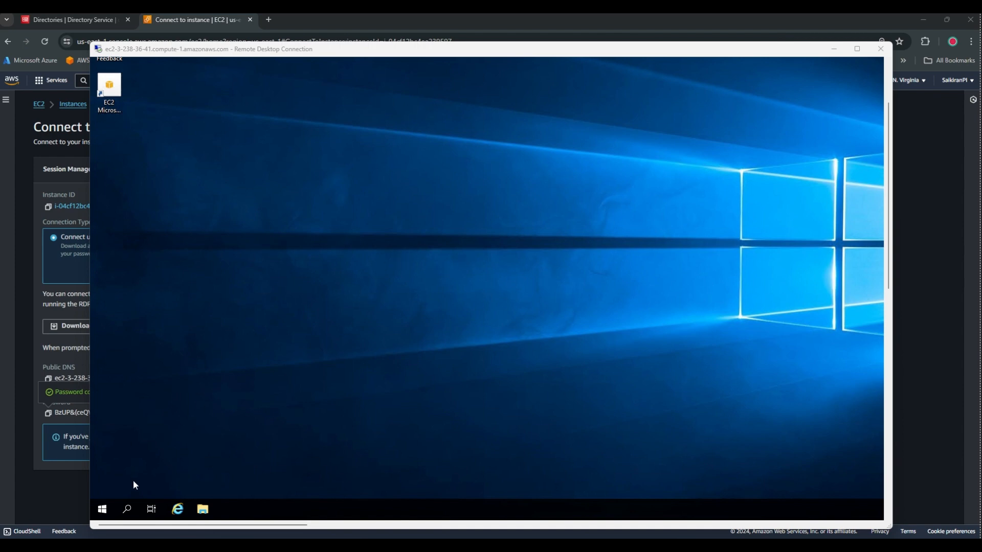
Open Network Connections on the server by running ncpa.cpl from Command Prompt.
left_click(103, 509)
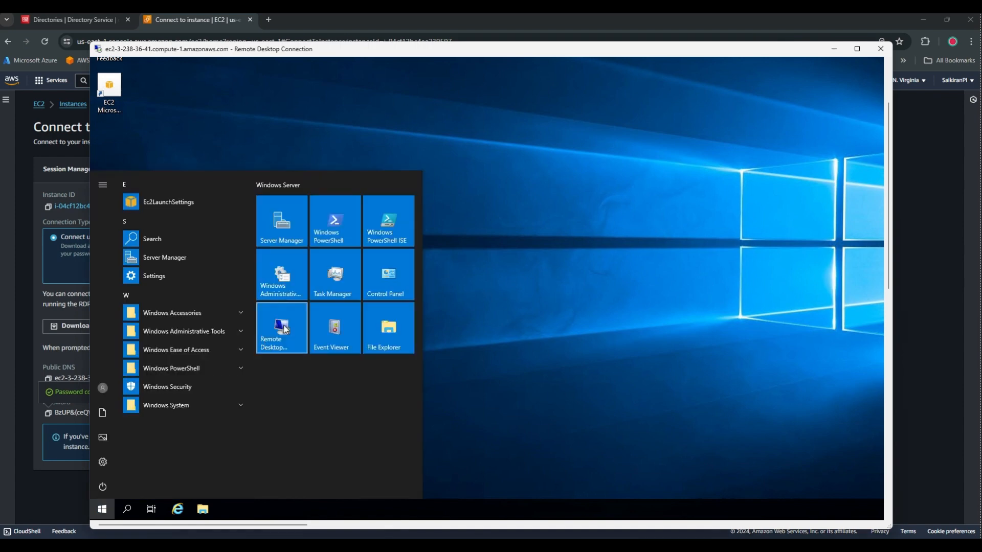
type("cmd")
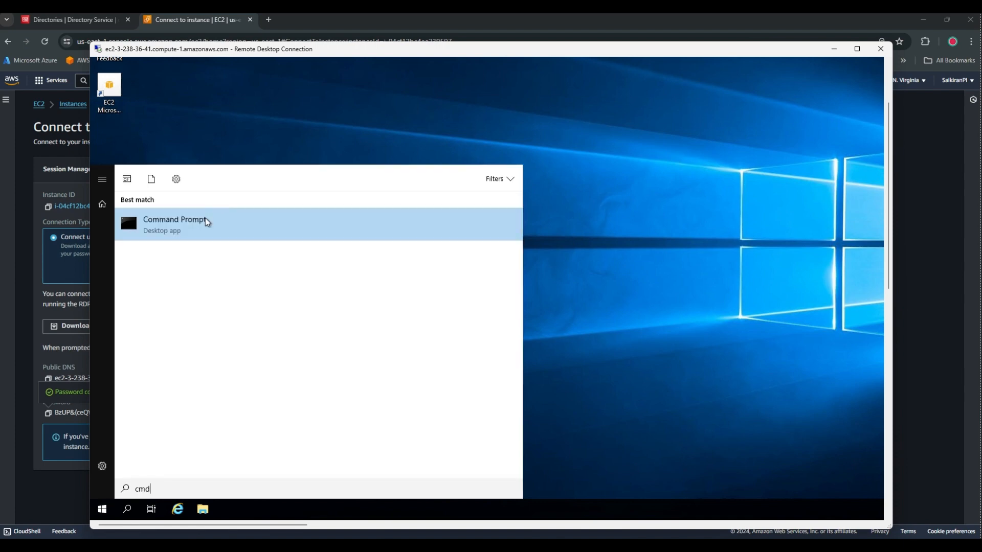
left_click(205, 219)
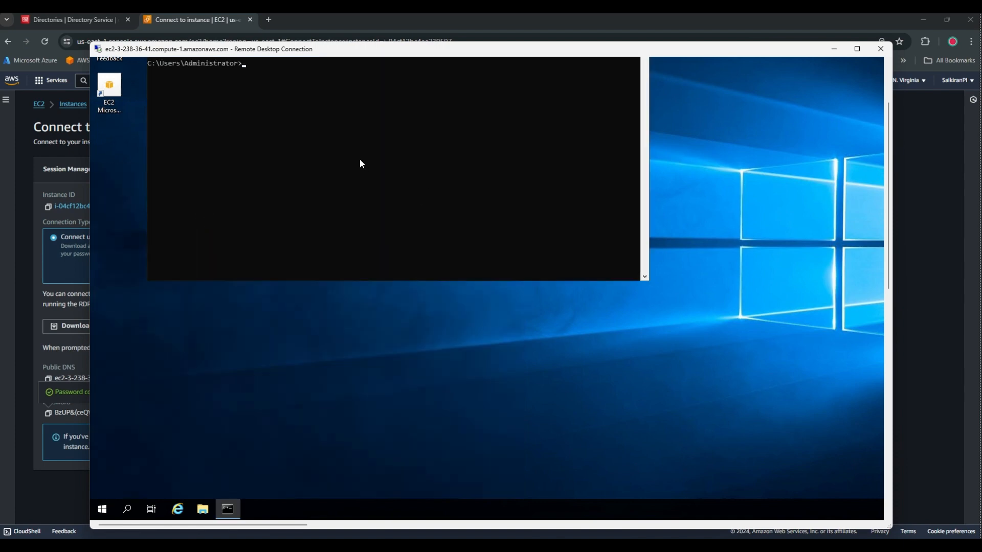
type("ncpa.cpl")
key("Return")
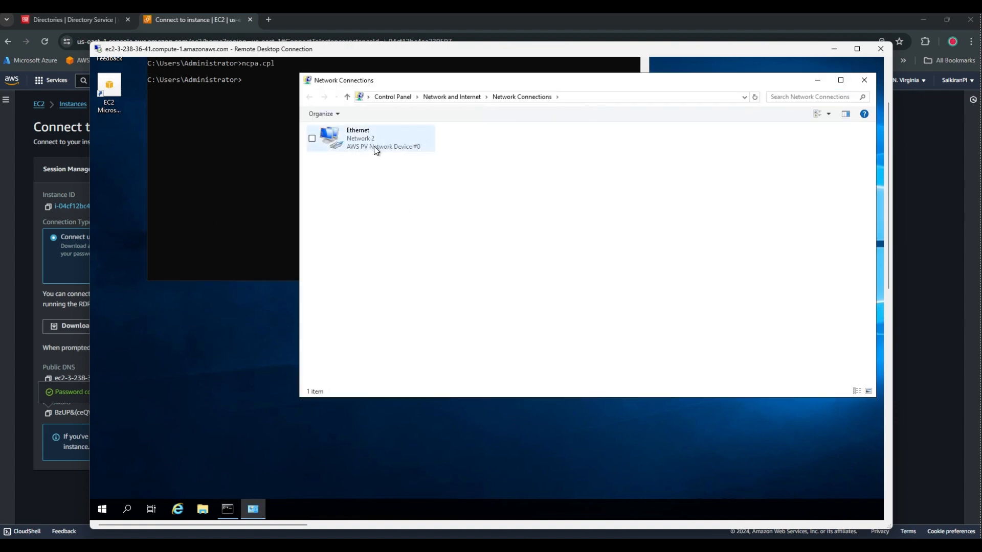
In Ethernet IPv4 properties choose manual DNS server addresses, then bring up the Directory Service directories list.
right_click(367, 143)
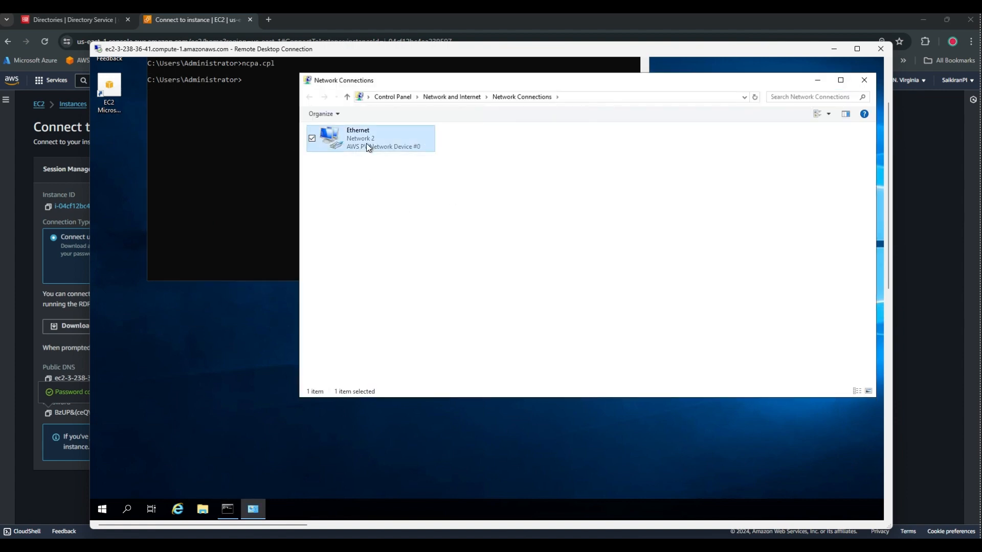
left_click(322, 241)
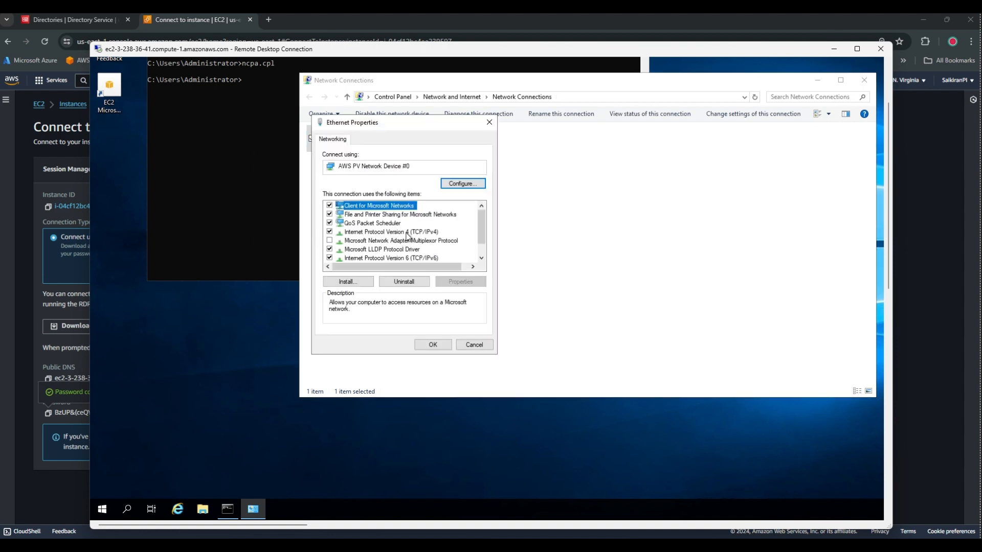
double_click(408, 233)
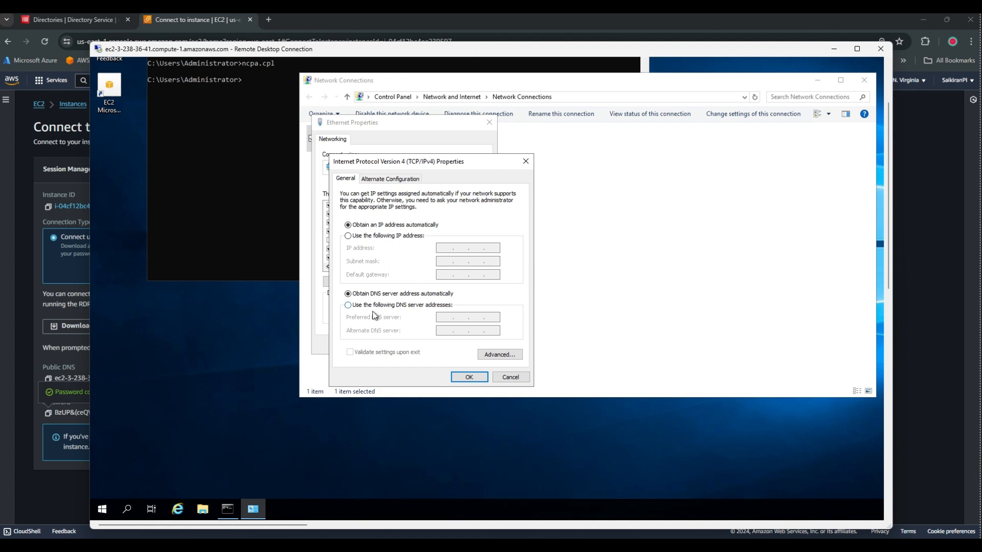
left_click(374, 308)
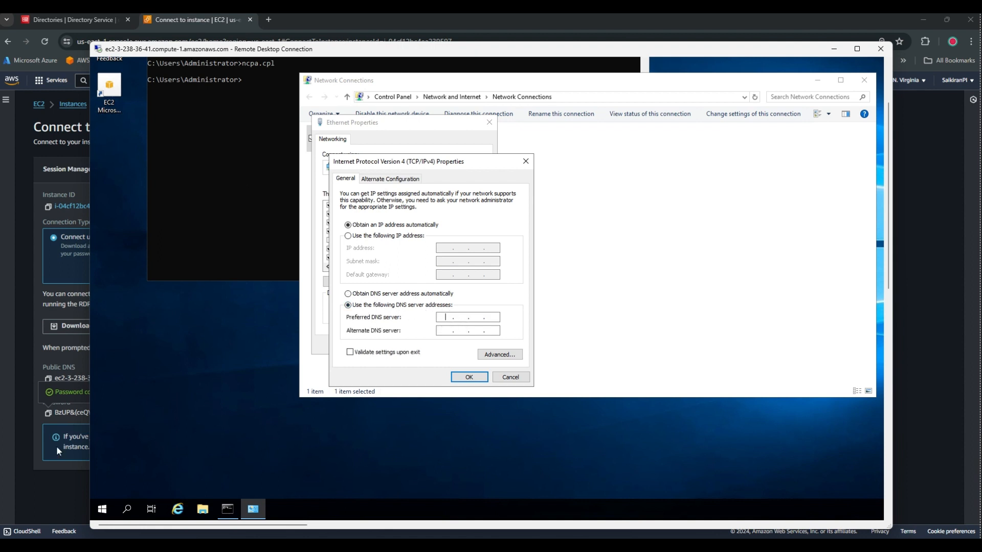
left_click(62, 477)
left_click(100, 19)
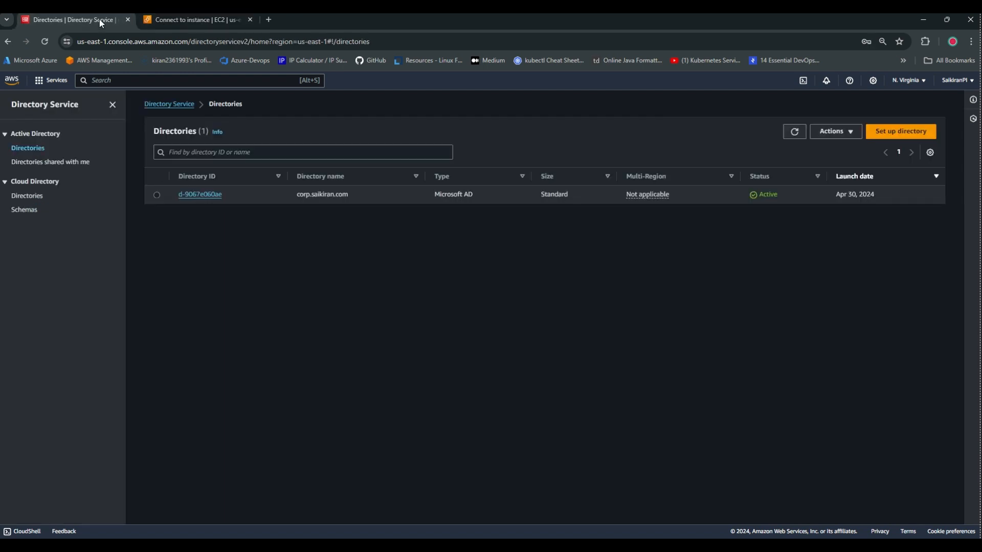
Look up directory d-9067e060ae's DNS addresses 10.0.20.19 and 10.0.8.184, then return to the remote desktop.
left_click(200, 194)
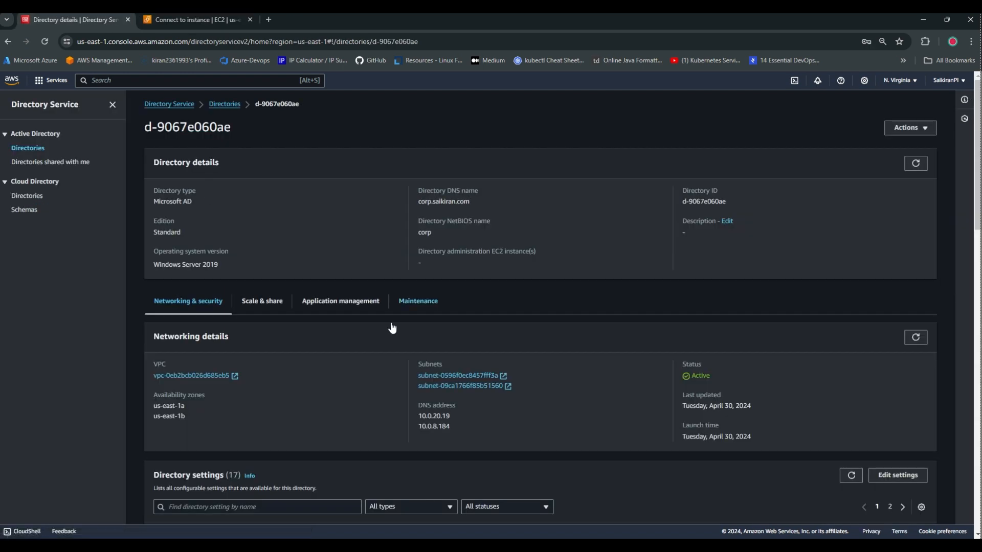
scroll(438, 322, "down", 3)
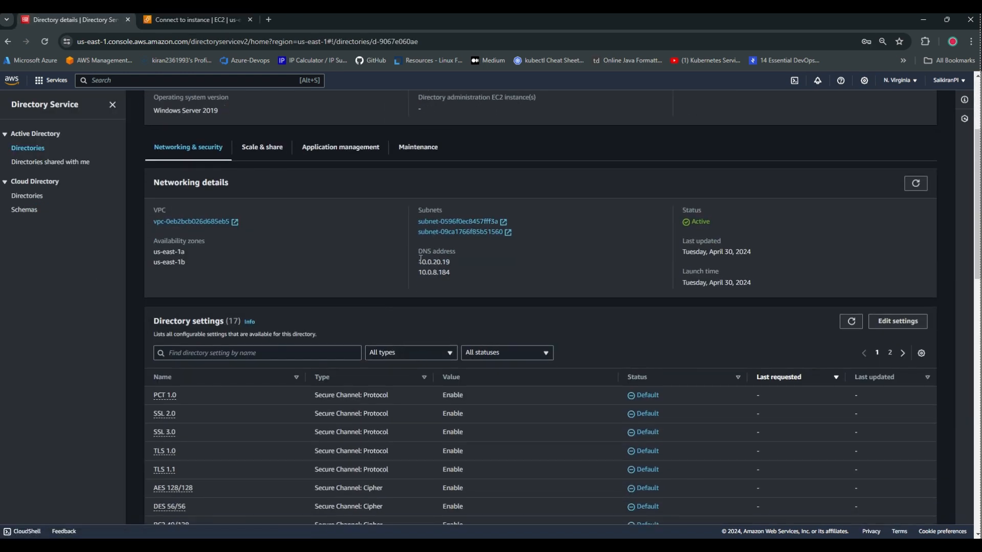
left_click_drag(421, 260, 493, 259)
left_click(493, 259)
left_click_drag(421, 261, 492, 279)
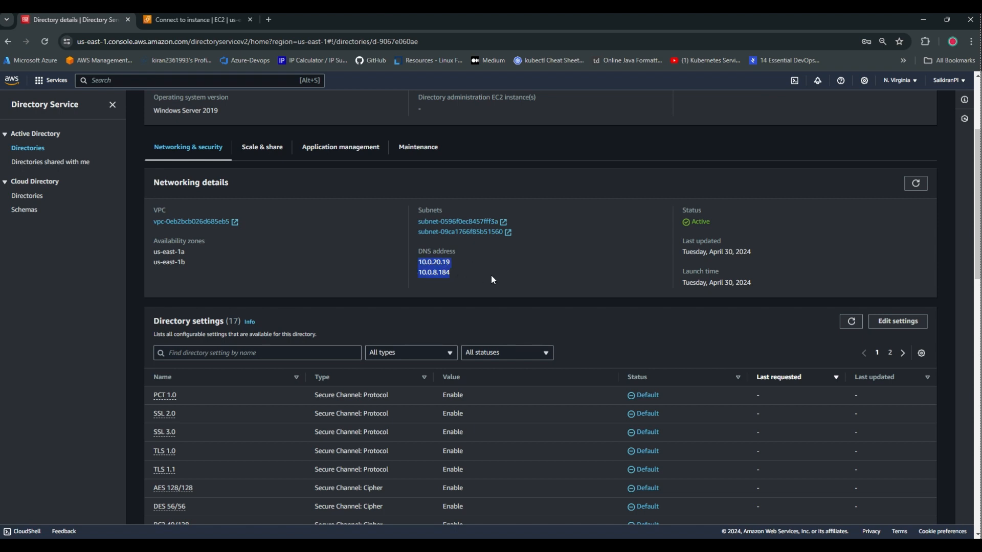
left_click(492, 276)
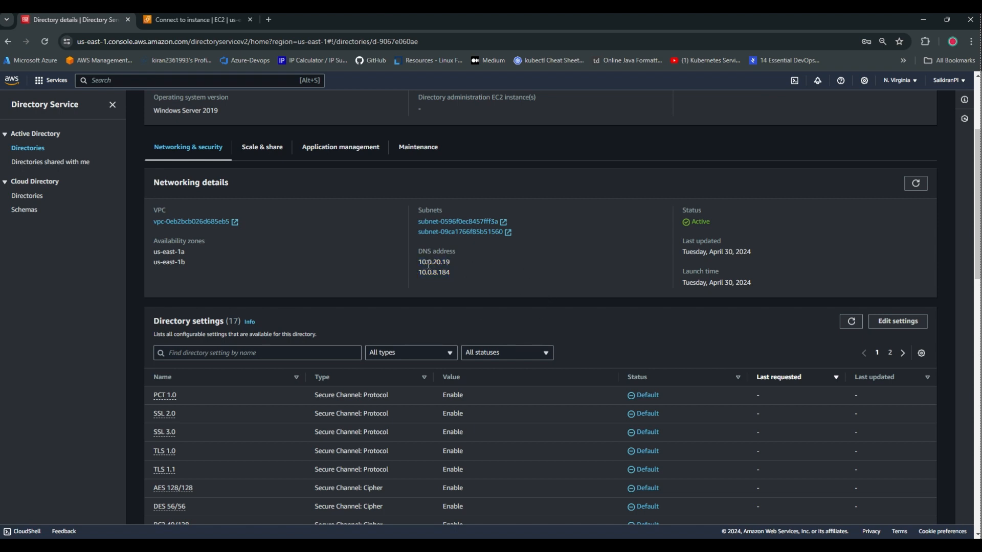
mouse_move(658, 545)
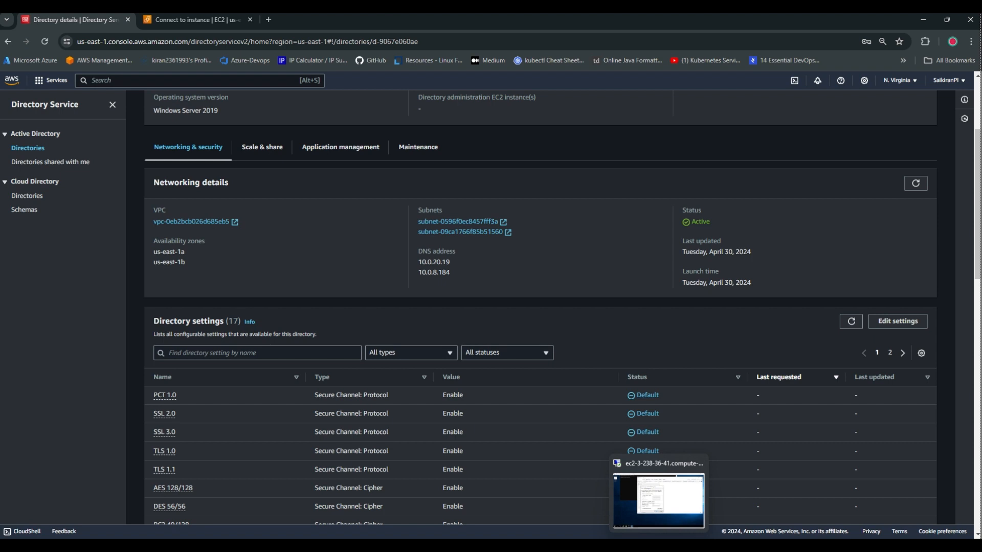
left_click(659, 501)
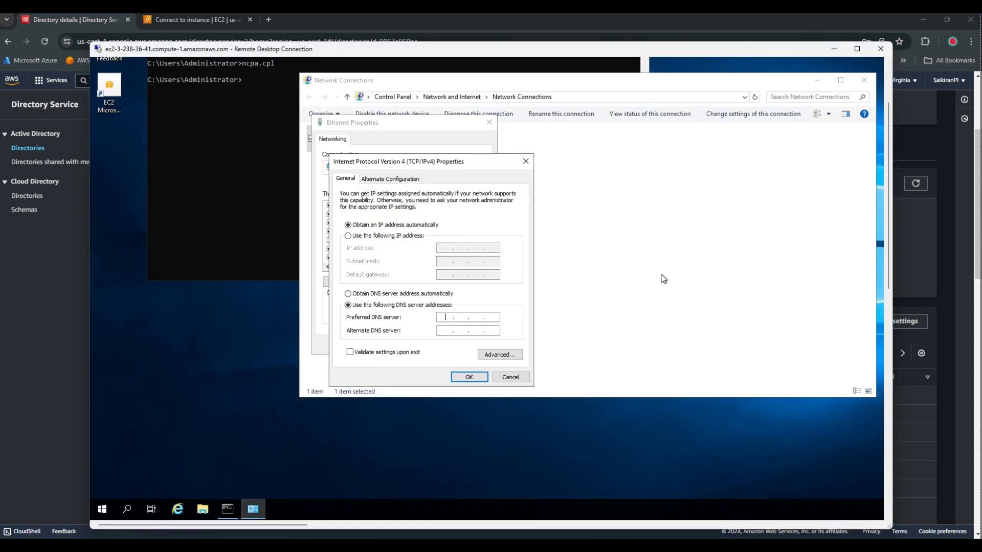
Enter 10.0.20.19 as preferred and the second directory address as alternate DNS, confirm, and close Network Connections.
left_click(446, 318)
type("10.0.20.19")
left_click(55, 337)
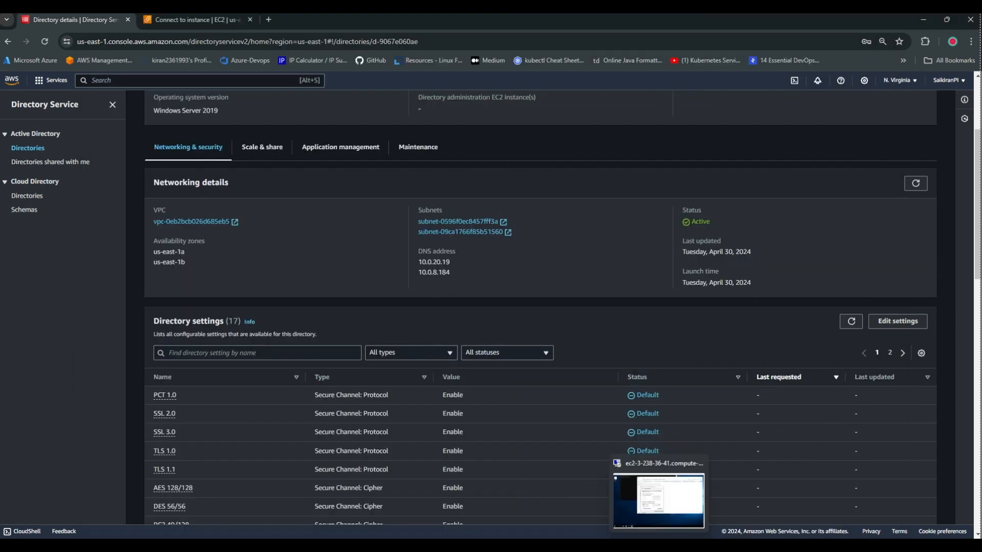
left_click(660, 545)
left_click(445, 331)
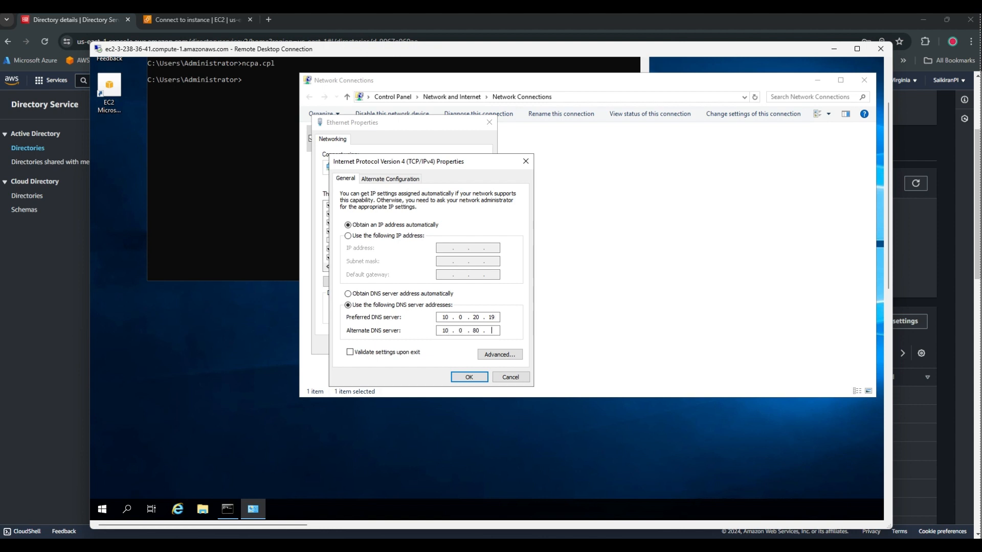
left_click(465, 380)
left_click(433, 345)
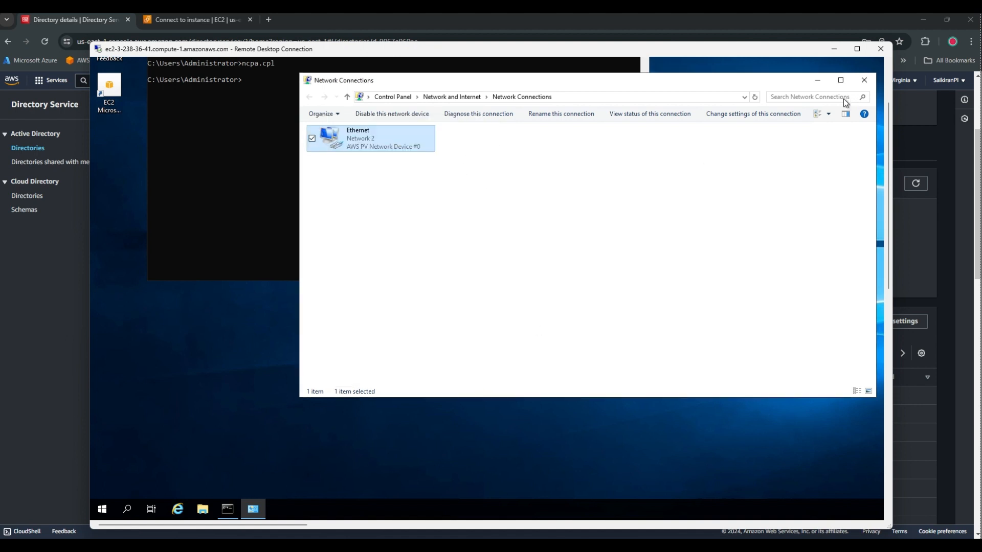
left_click(864, 80)
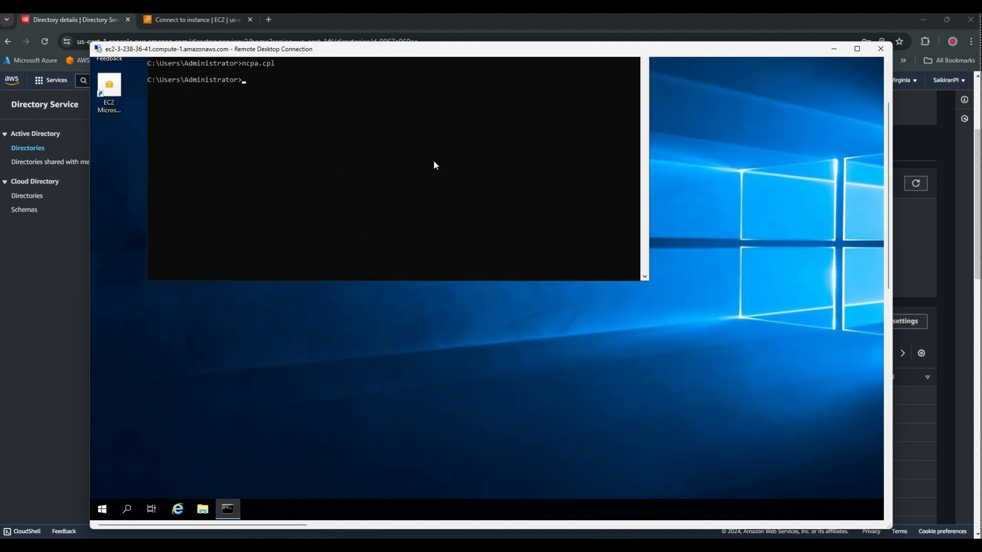
Reposition the remote session window and scroll down until the remote taskbar and Start button show.
left_click_drag(884, 138, 883, 108)
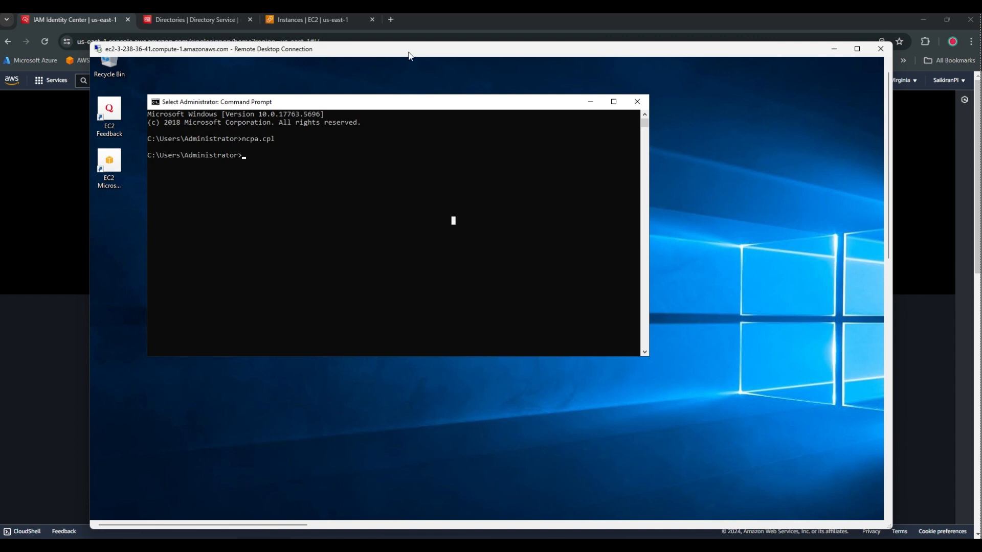
left_click_drag(409, 55, 399, 47)
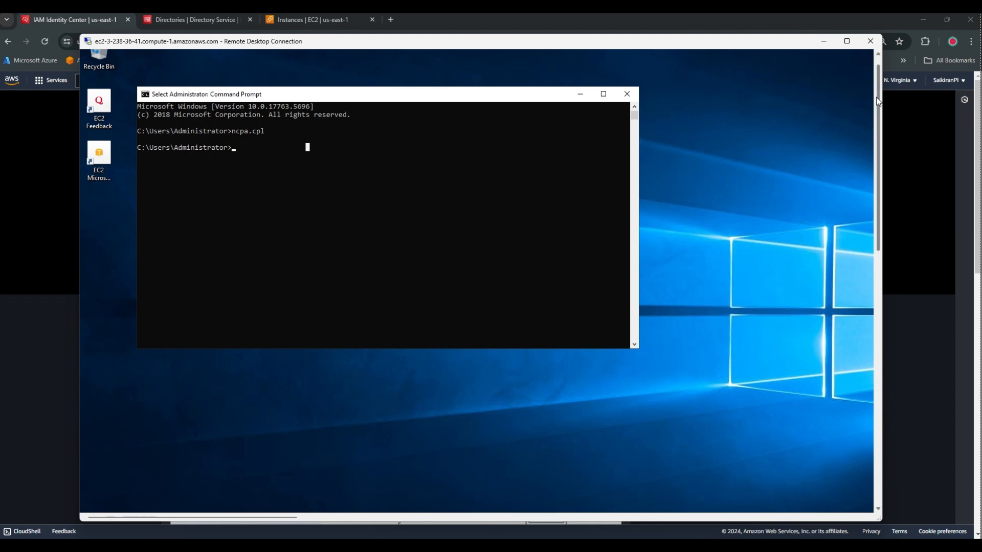
left_click_drag(879, 101, 879, 158)
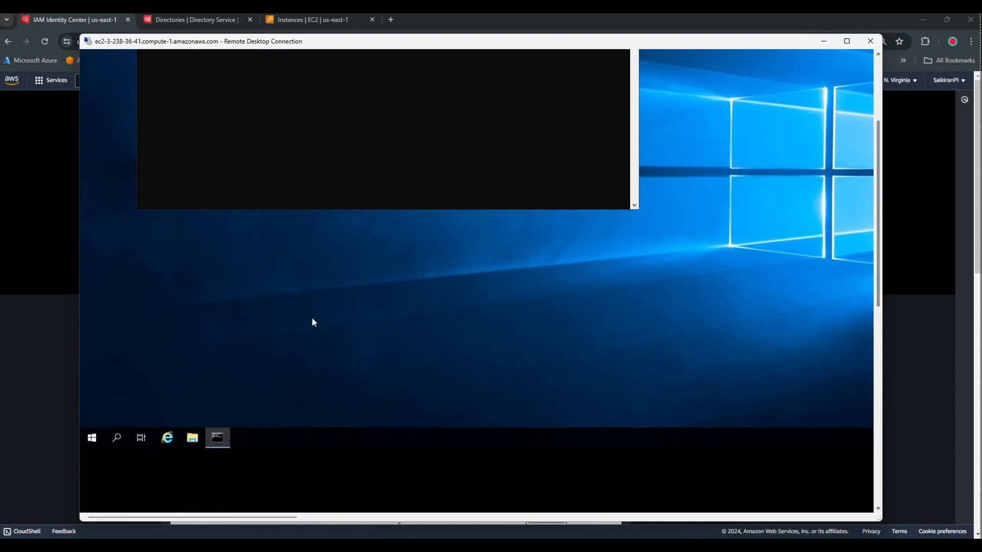
Launch Server Manager and step through the Add Roles and Features wizard to the Features page.
left_click(93, 439)
type("server")
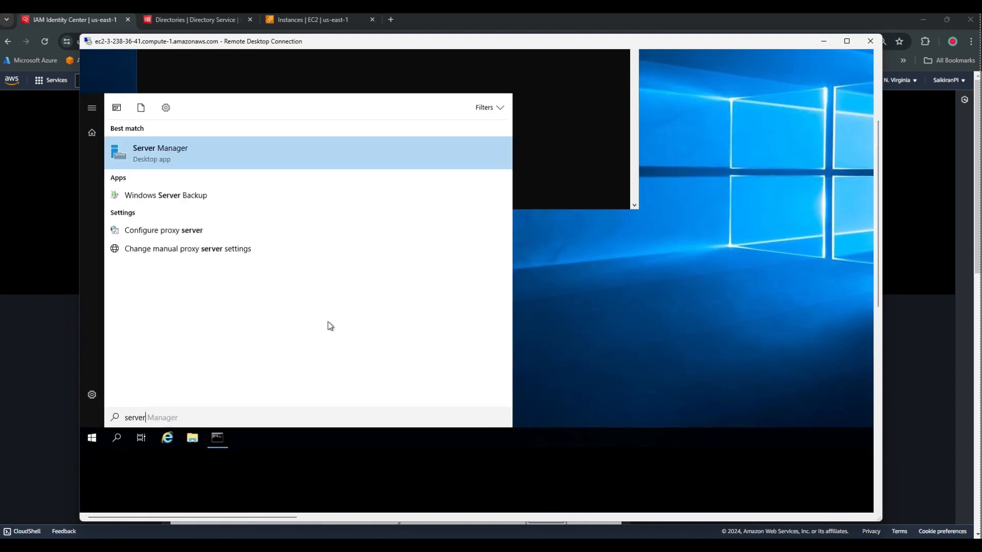
left_click(229, 159)
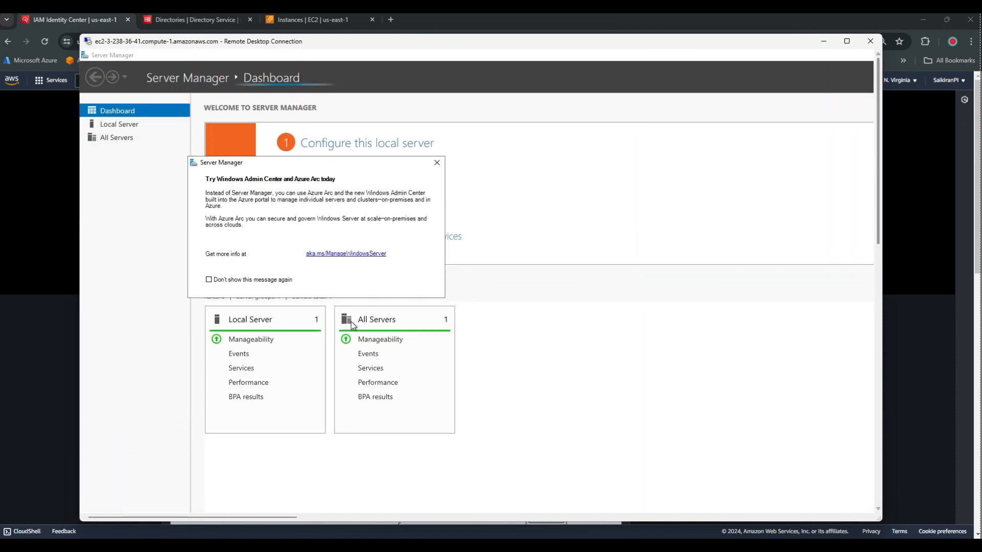
left_click(437, 161)
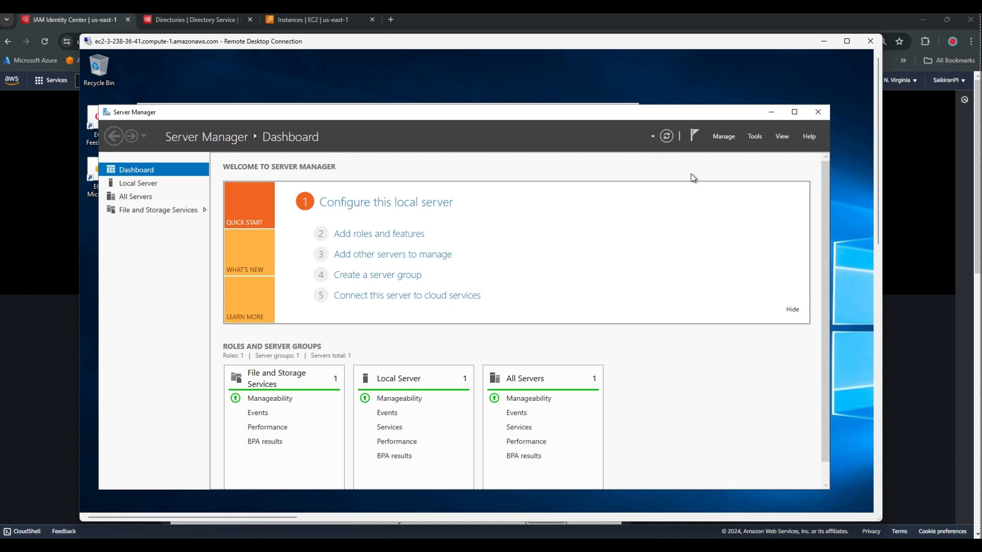
left_click(726, 141)
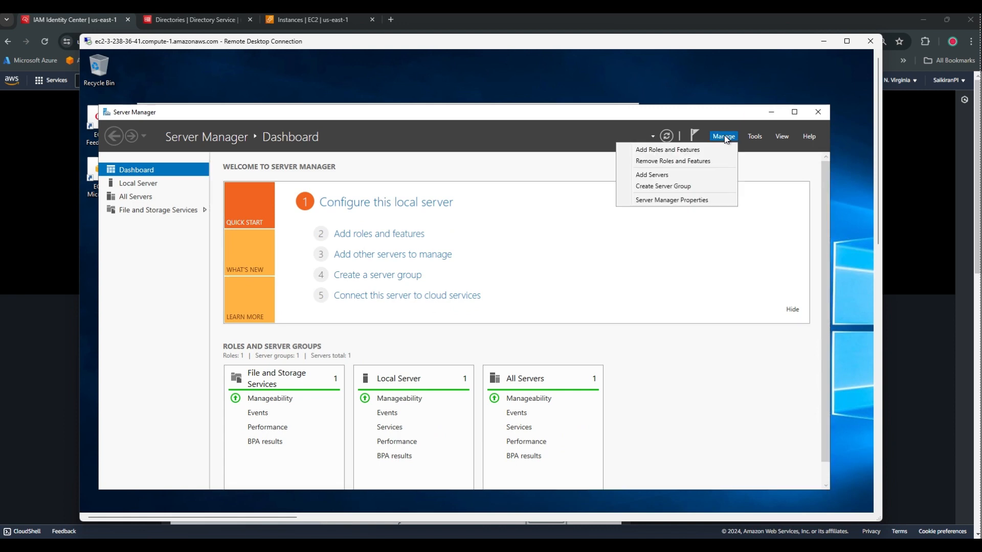
left_click(671, 154)
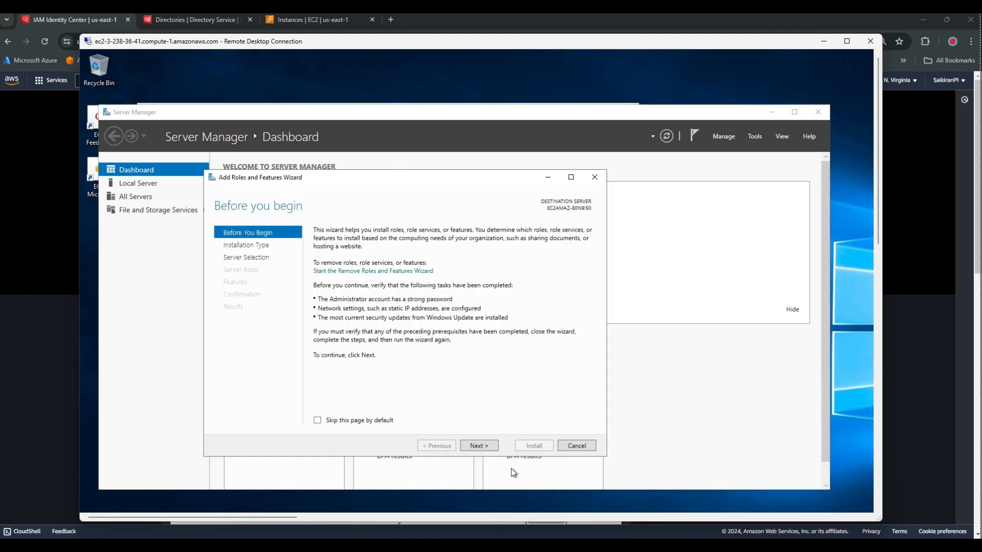
left_click(478, 445)
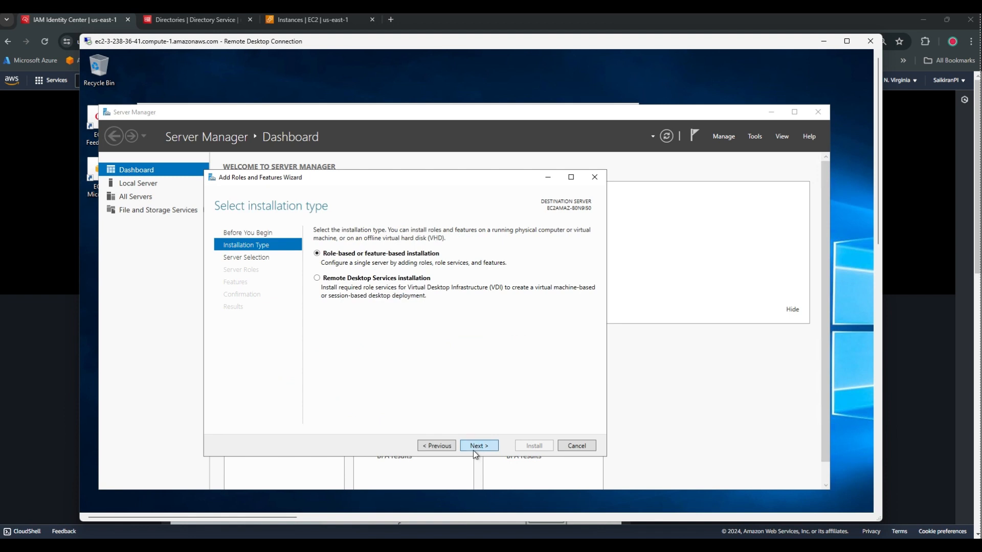
left_click(473, 450)
left_click(474, 450)
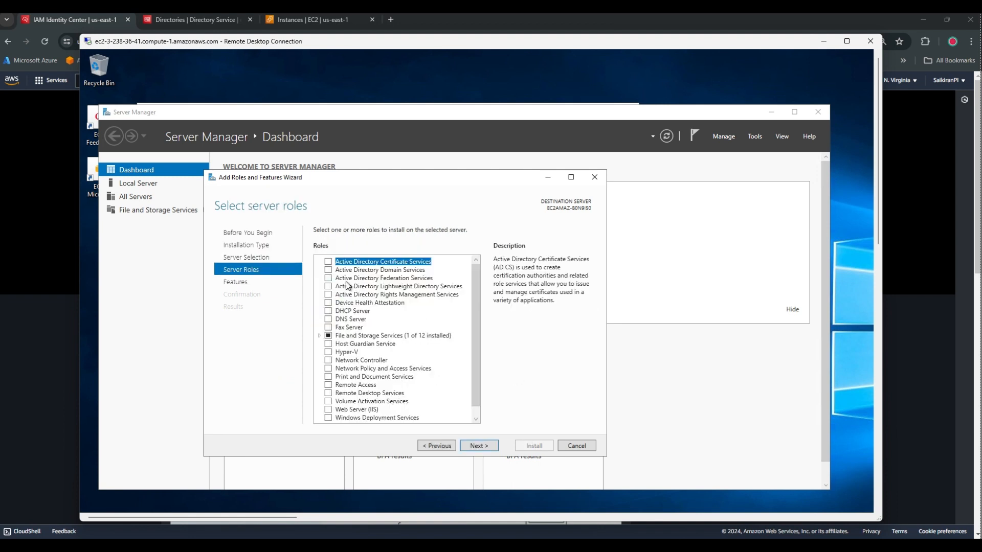
left_click(477, 446)
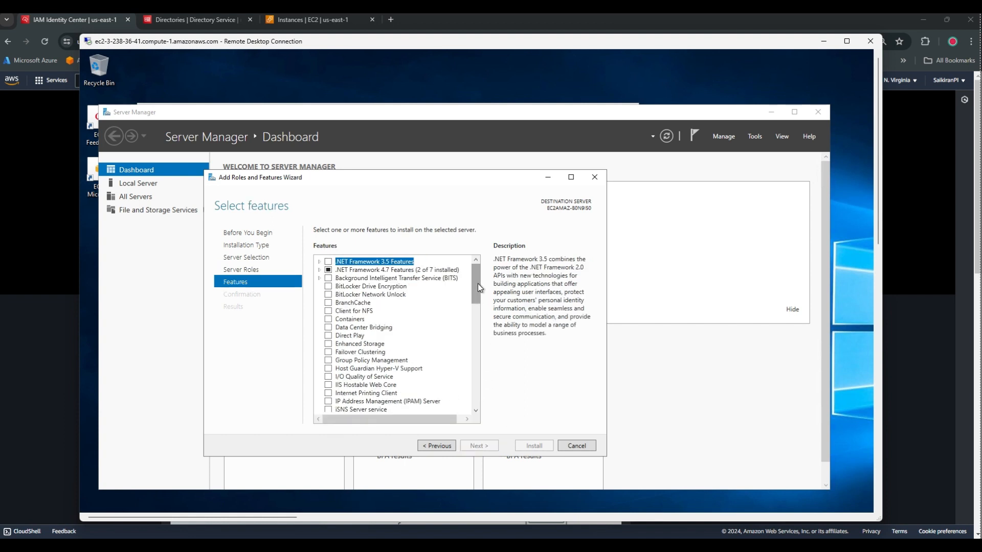
Select Remote Server Administration Tools > AD DS and AD LDS Tools, install them, and minimize Server Manager.
left_click_drag(478, 284, 483, 362)
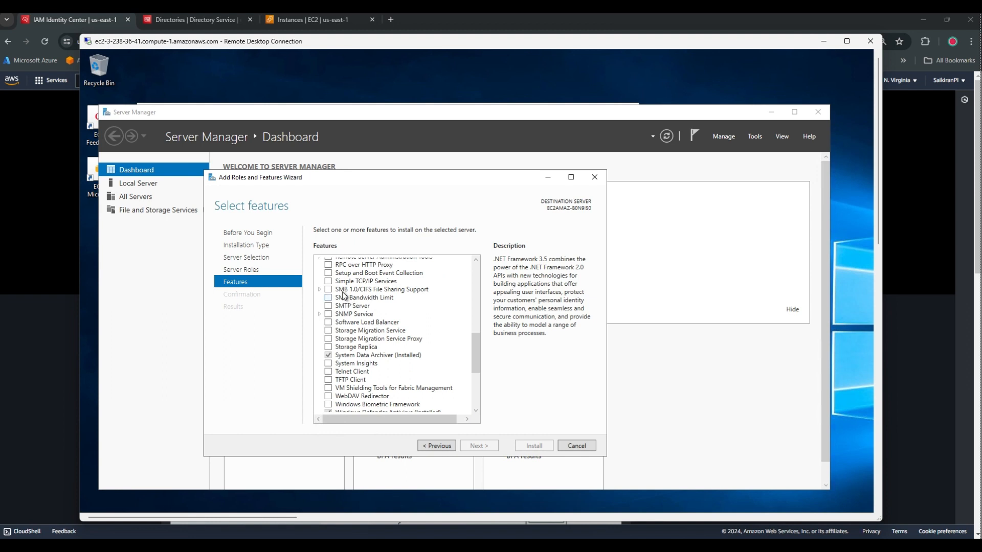
scroll(343, 296, "up", 2)
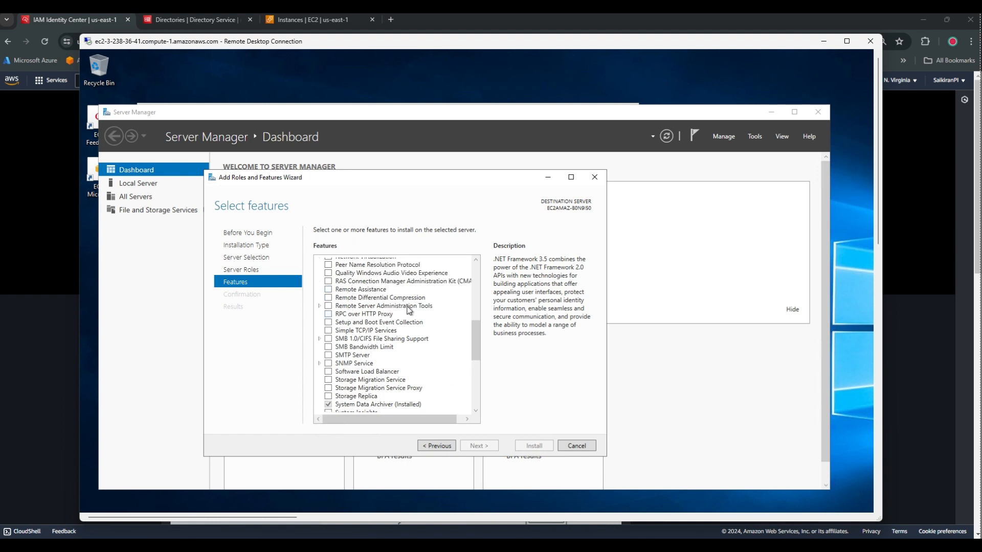
left_click(320, 307)
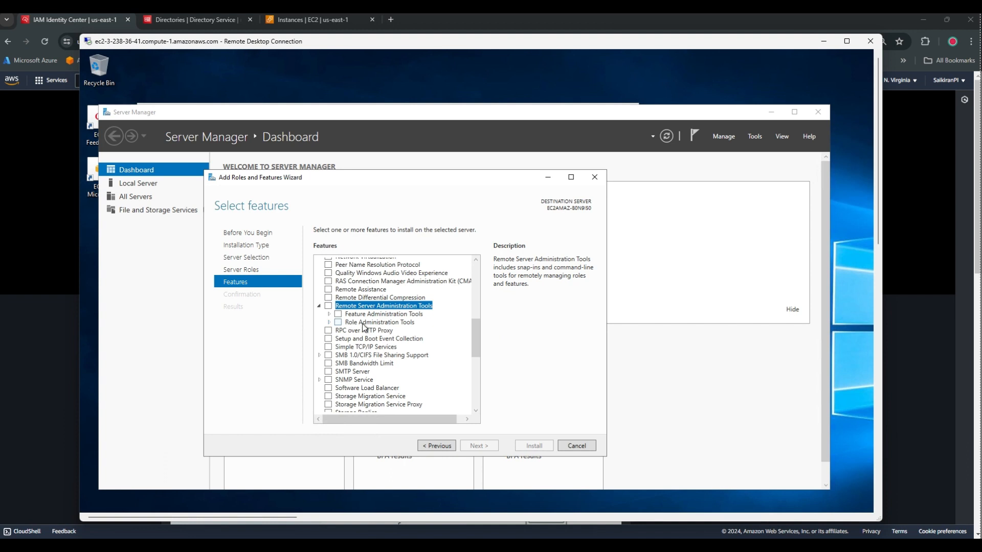
left_click(330, 322)
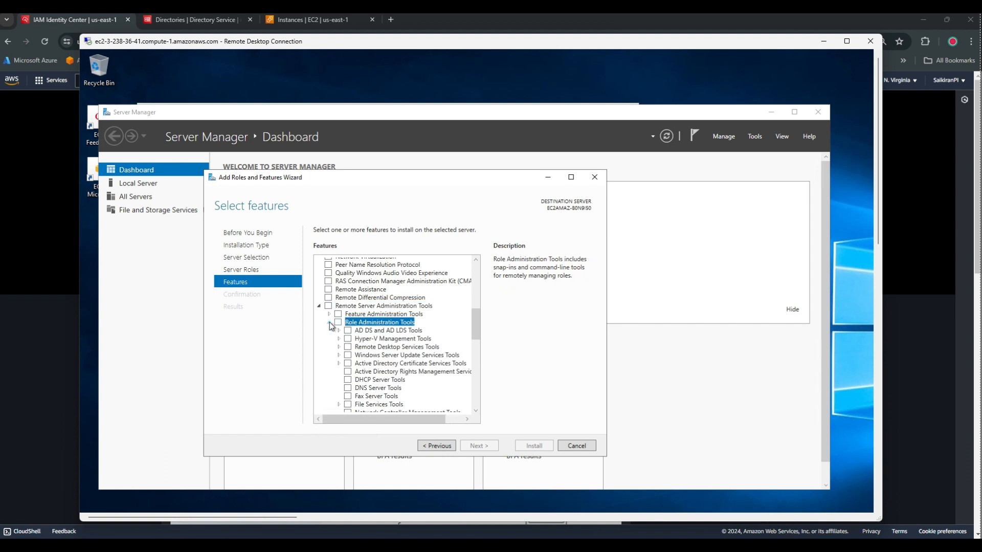
left_click(339, 330)
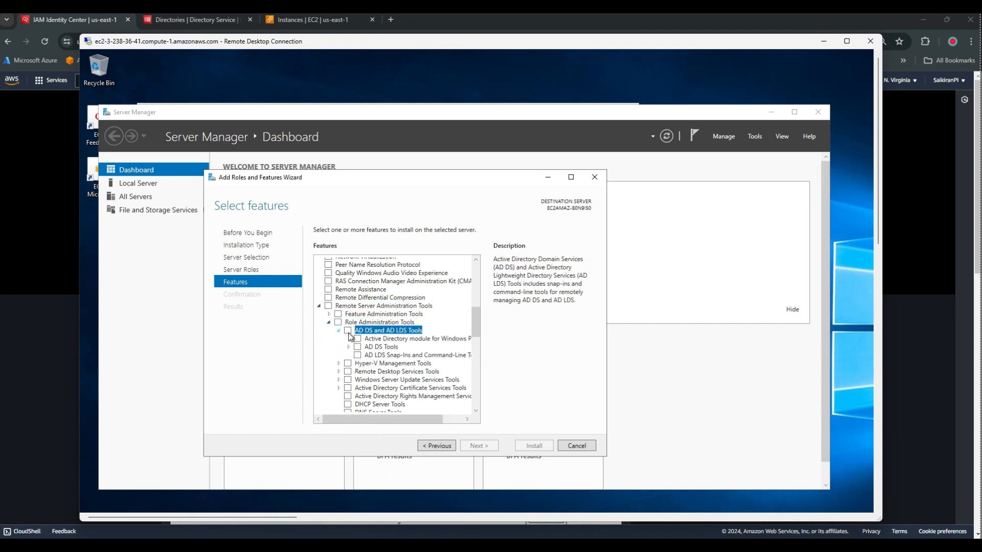
left_click(348, 331)
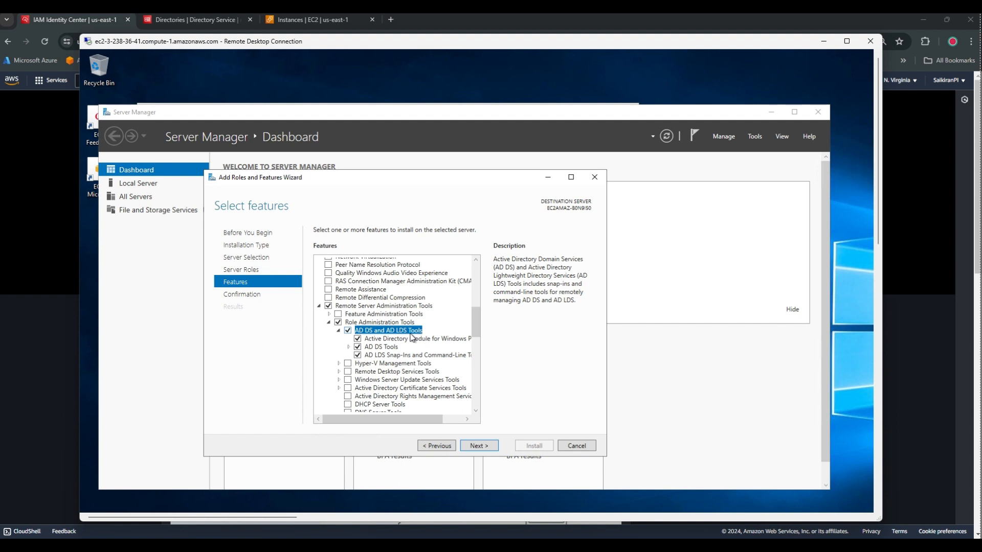
left_click(480, 447)
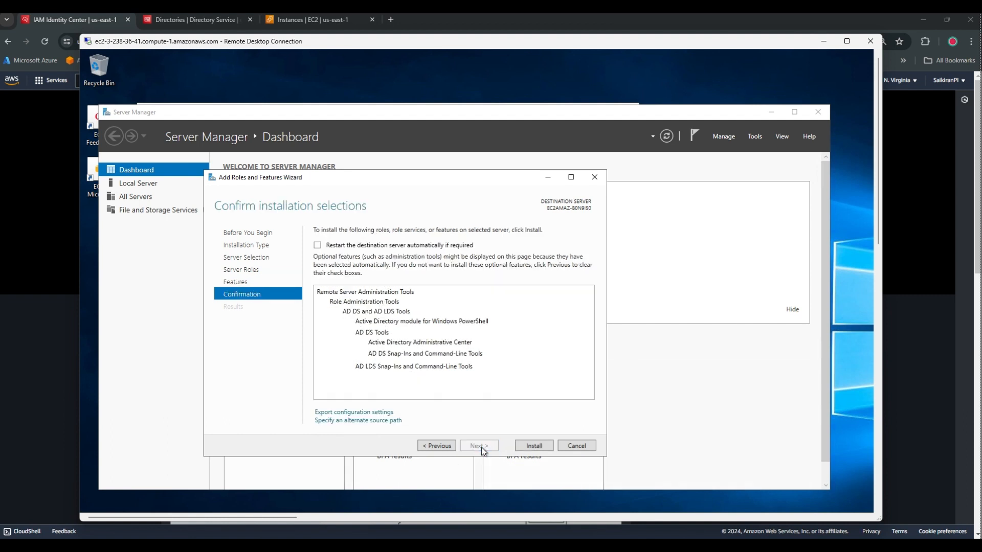
left_click(531, 448)
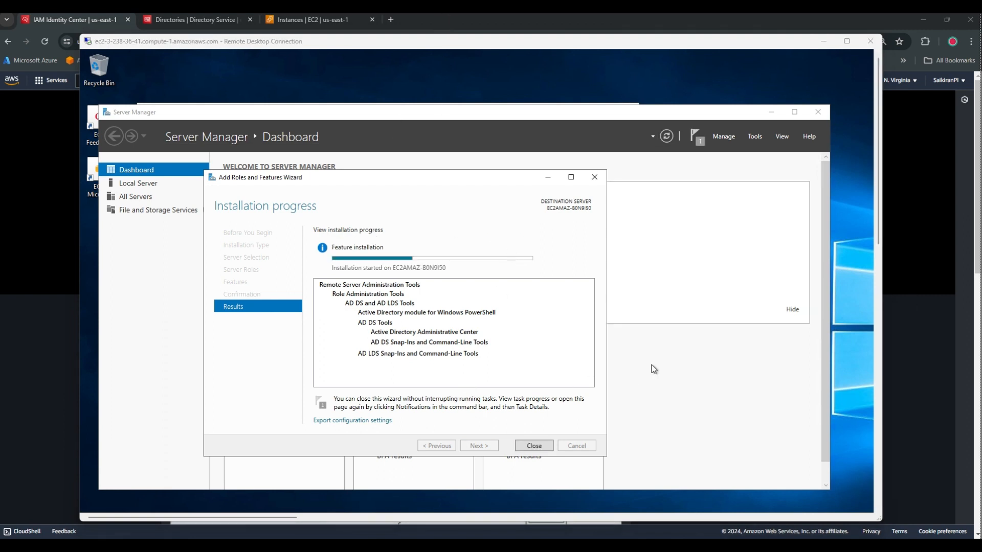
left_click(769, 113)
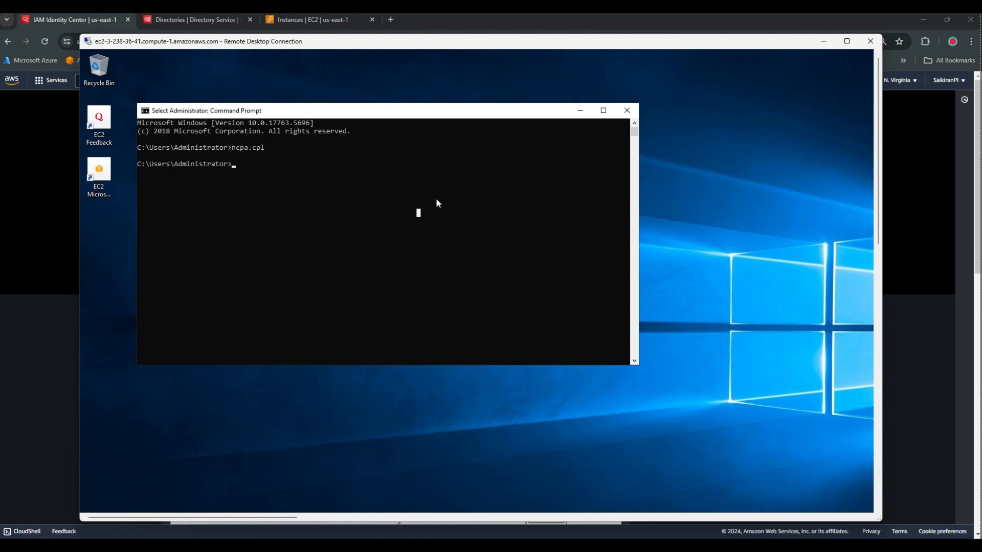
Run sysdm.cpl and, in the computer name settings, choose to make the server a domain member.
left_click_drag(294, 213, 296, 221)
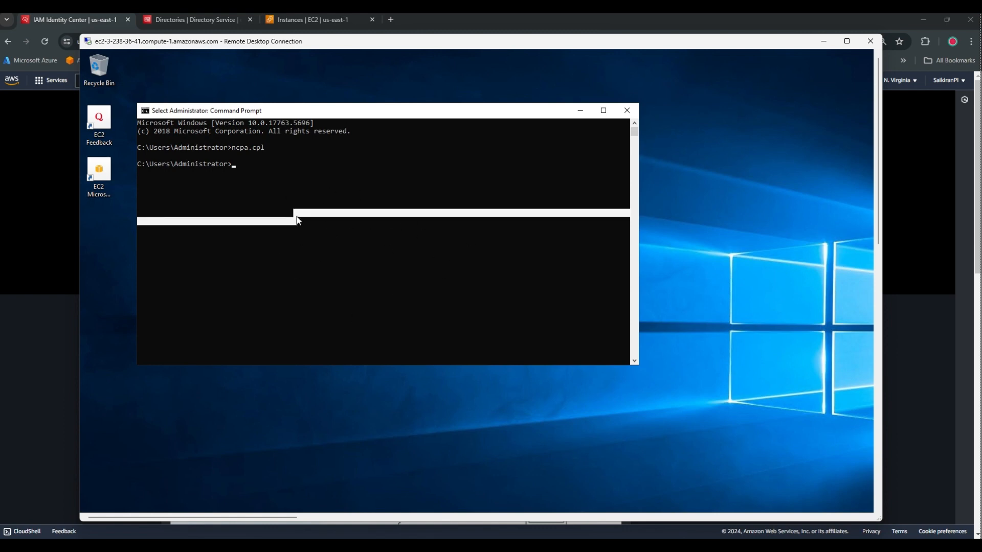
left_click(297, 220)
type("sysdm.cpl")
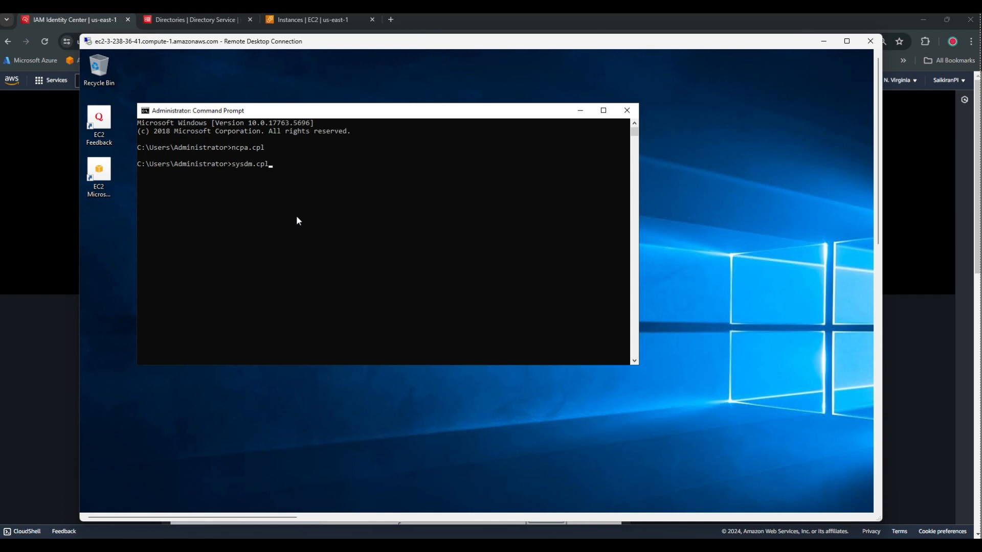
key("Return")
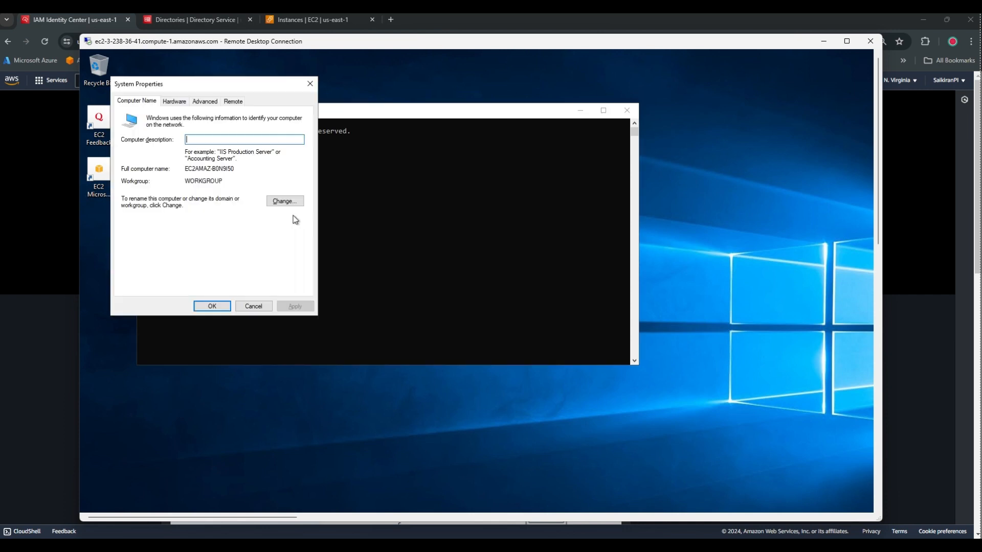
left_click(284, 201)
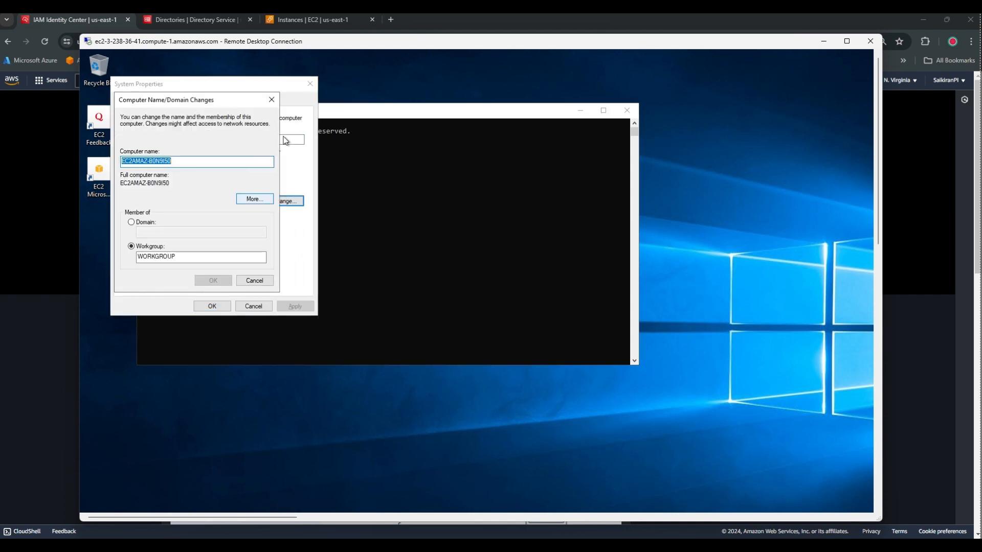
left_click(271, 100)
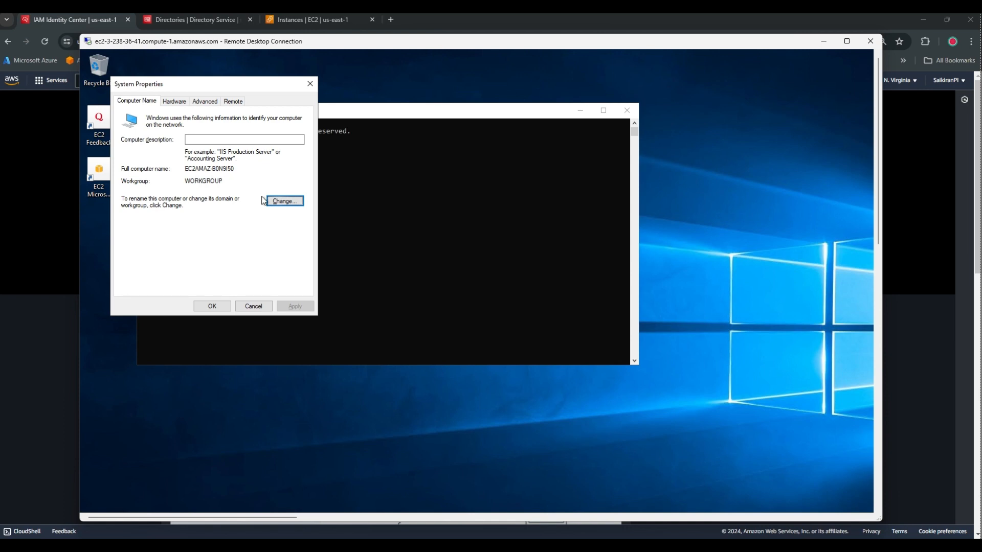
left_click(283, 201)
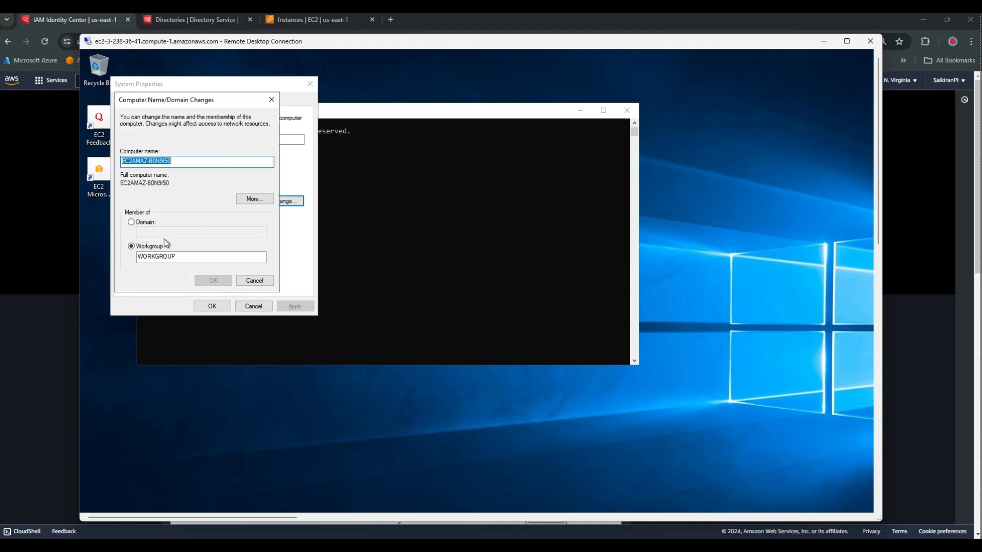
left_click(131, 222)
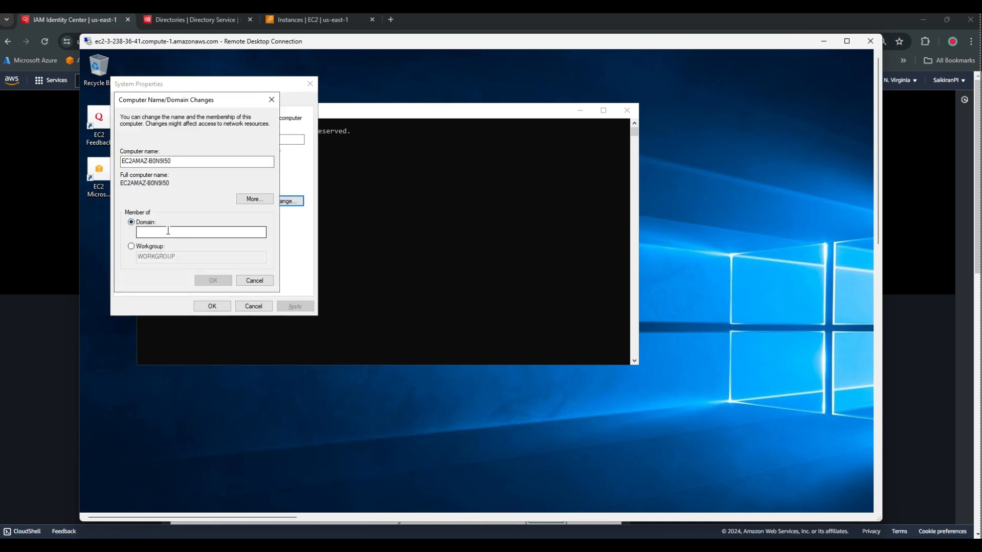
Copy corp.saikiran.com from the Directory Service page into the Domain field and submit.
left_click(176, 20)
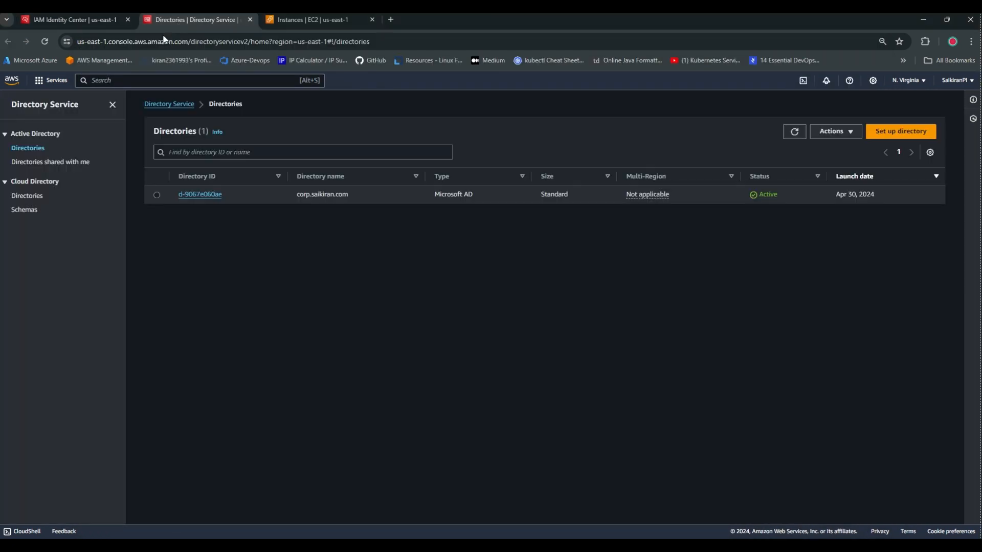
double_click(309, 194)
key("ctrl+c")
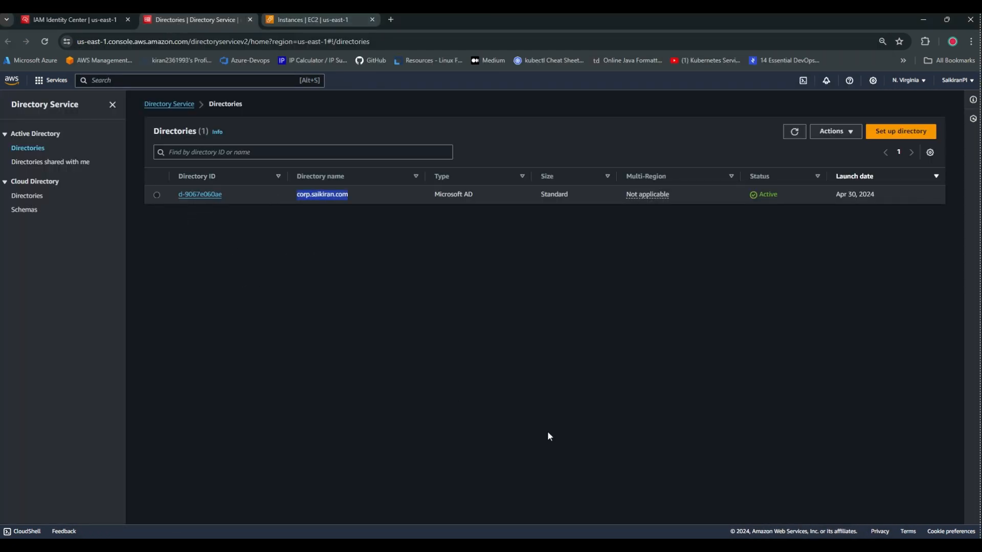
left_click(664, 545)
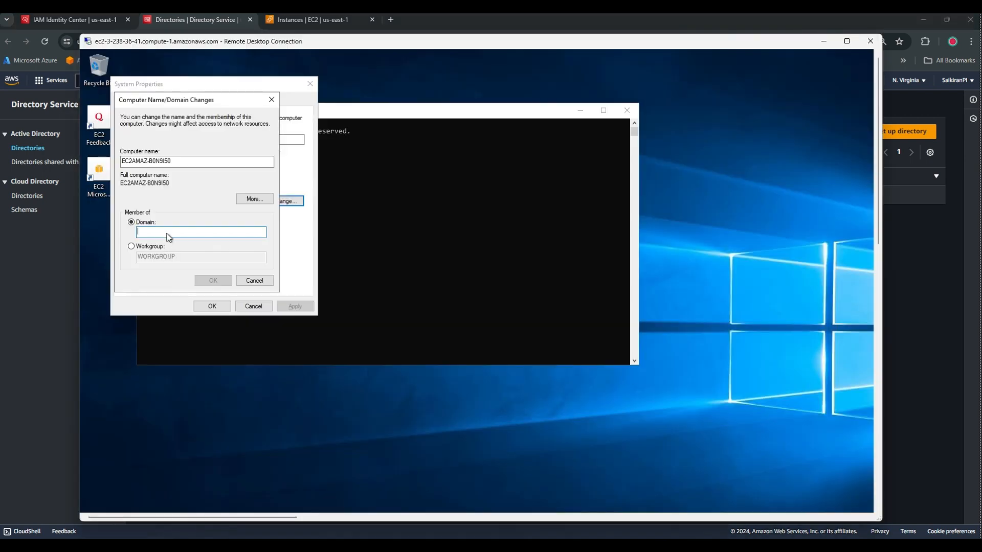
key("ctrl+v")
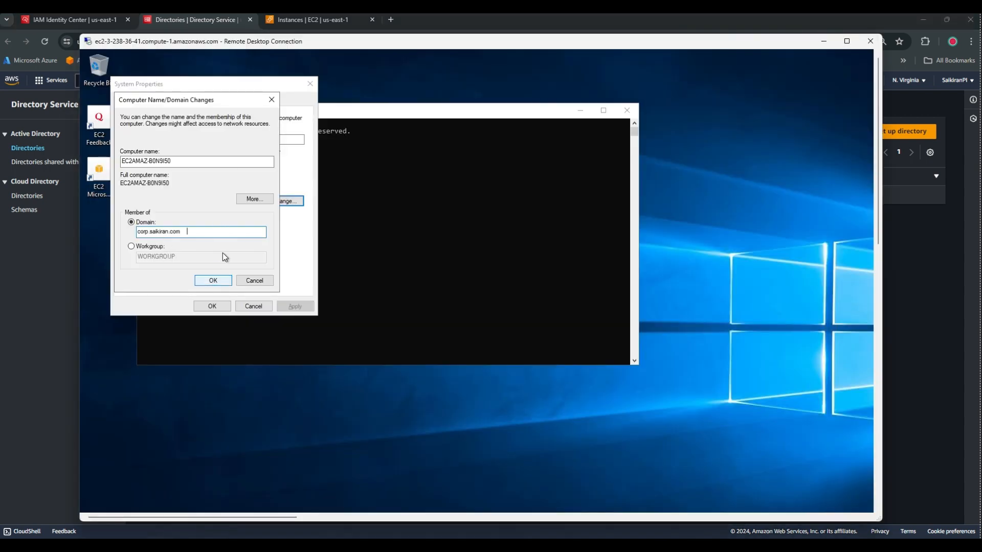
left_click(225, 280)
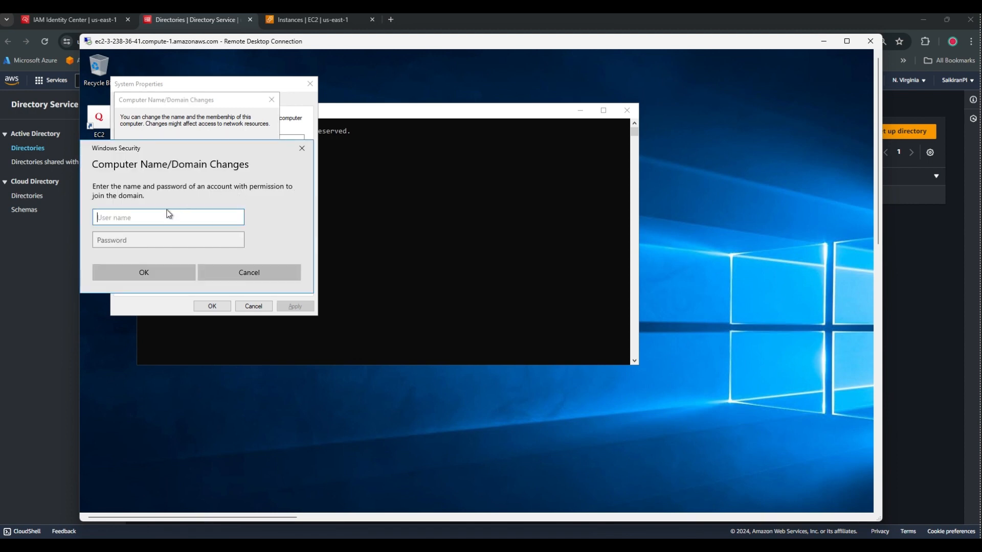
Enter the domain administrator user name and password, acknowledge the welcome and restart notices, and restart now.
type("admin")
key("Tab")
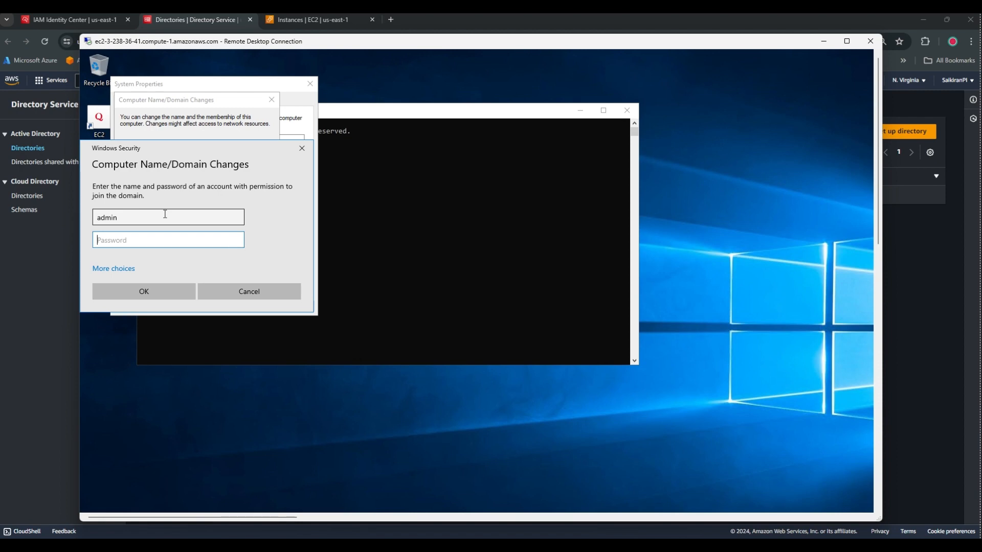
type("***********")
left_click(160, 294)
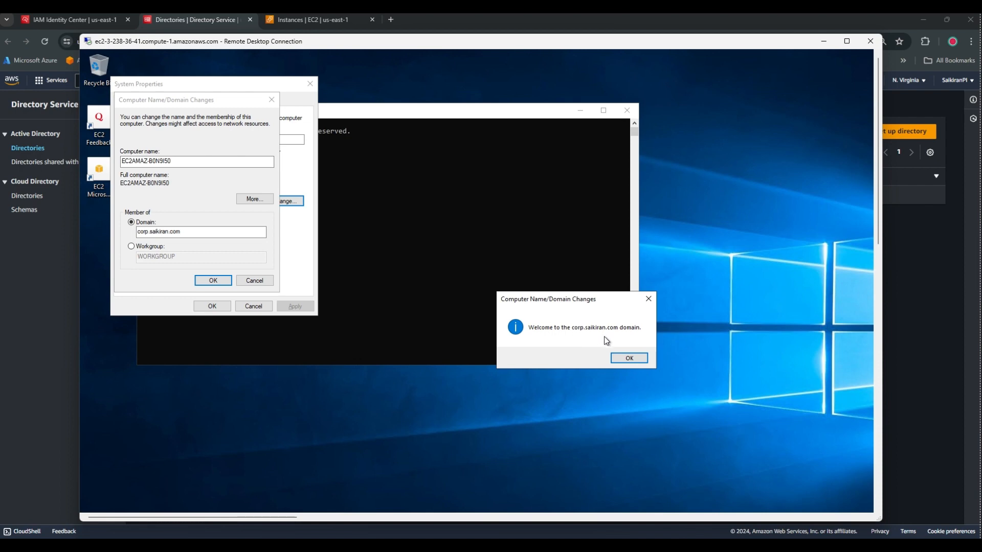
left_click(635, 360)
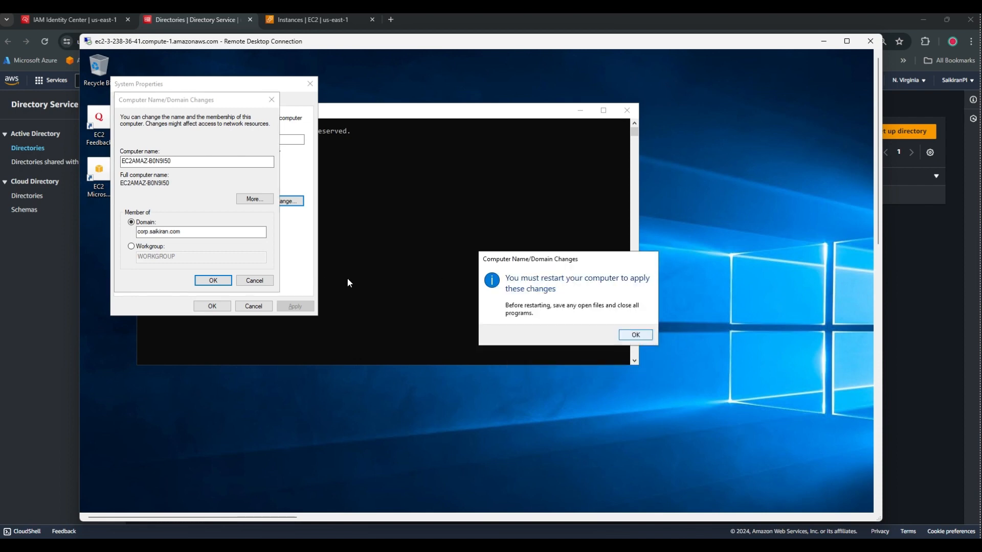
left_click(636, 334)
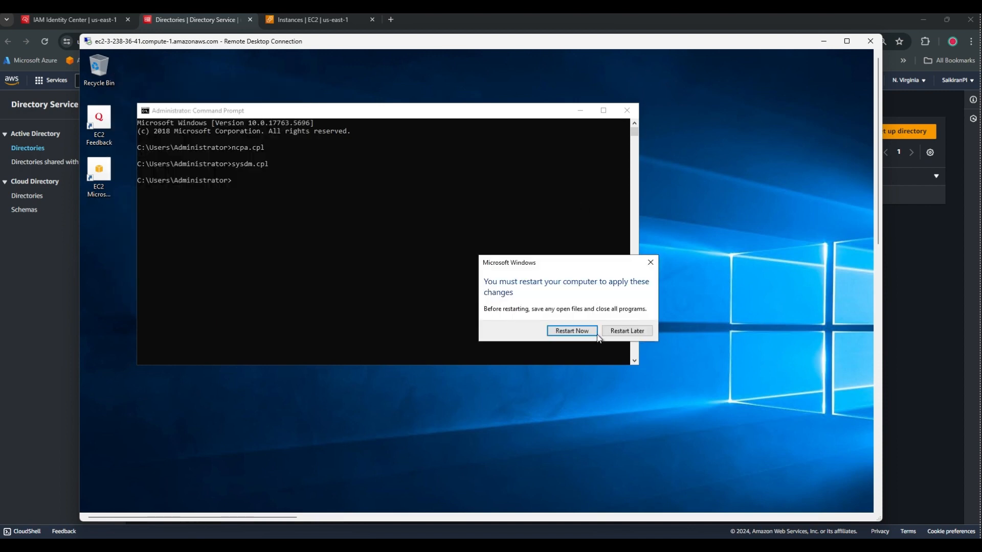
left_click(572, 332)
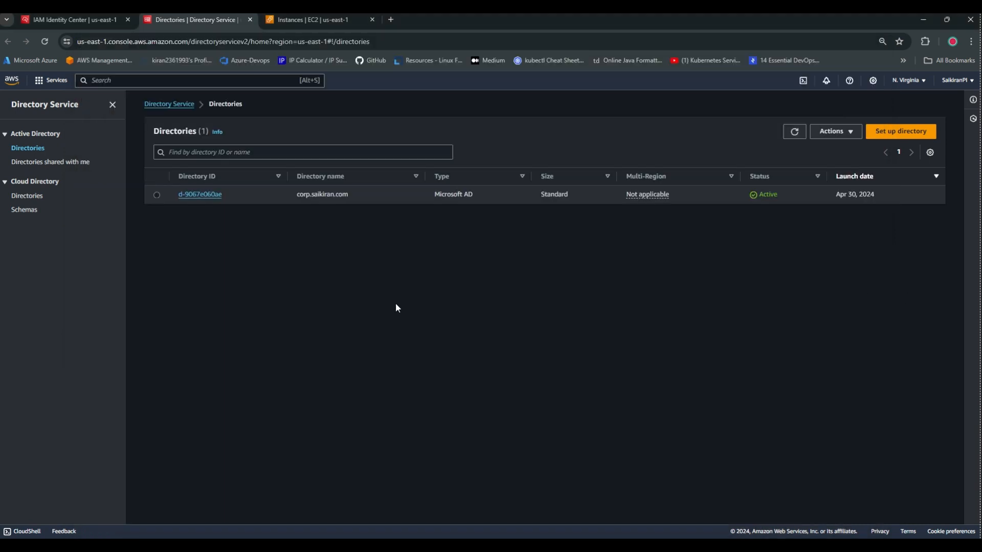
Enable IAM Identity Center, then open the identity source Actions menu in its Settings.
left_click(77, 19)
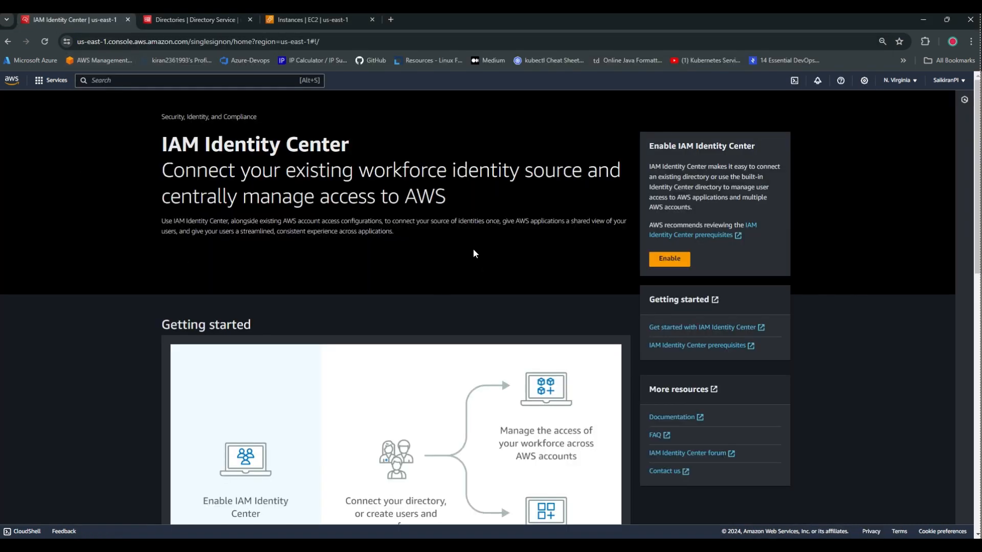
left_click(673, 259)
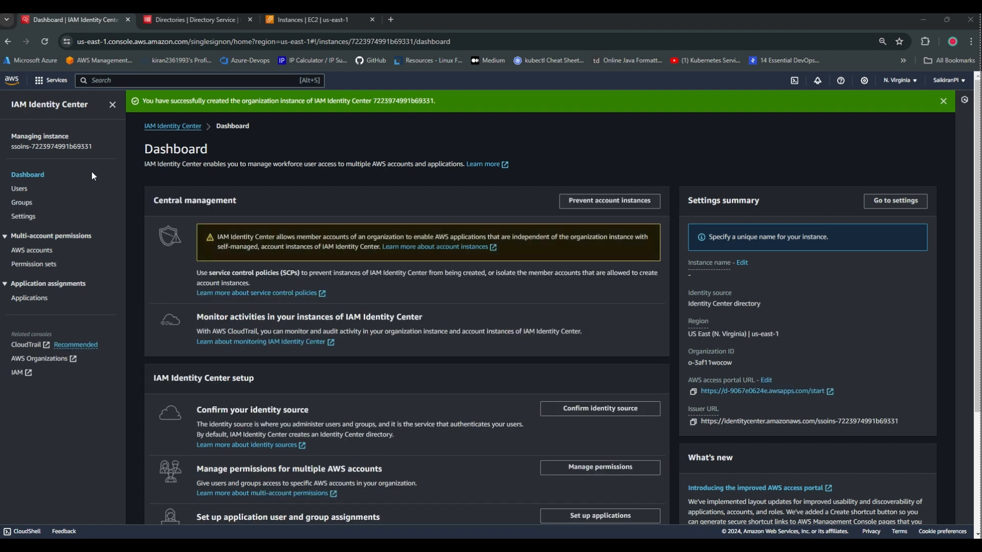
left_click(899, 204)
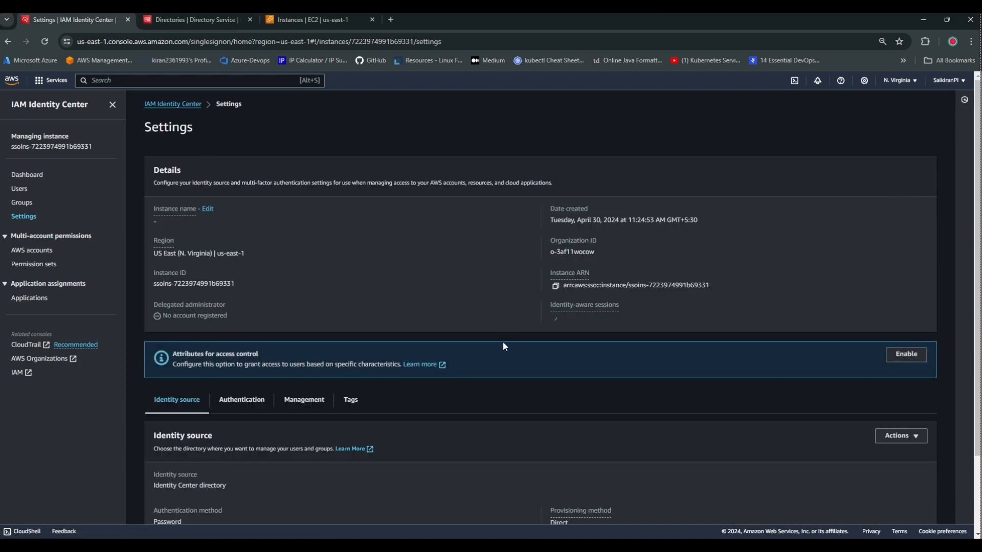
scroll(457, 309, "down", 3)
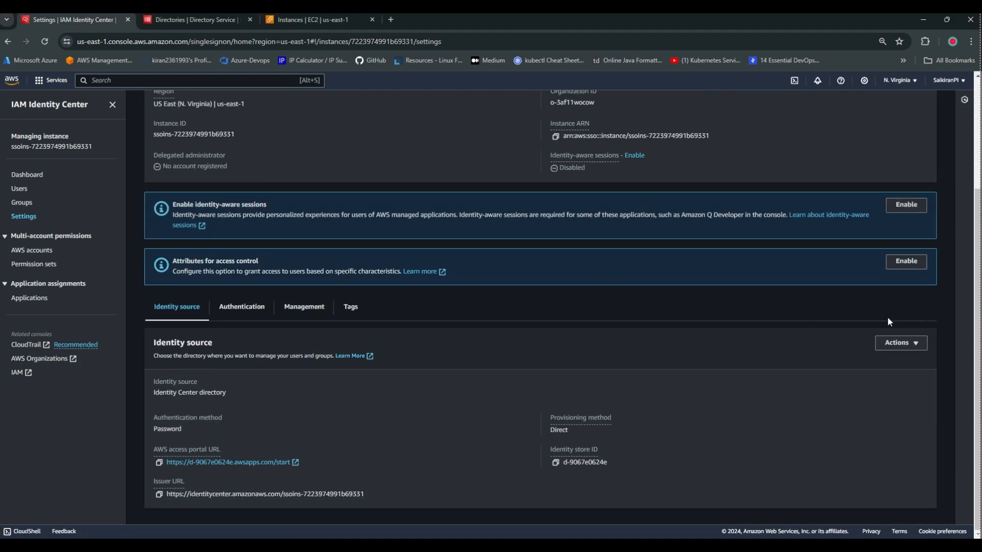
left_click(915, 347)
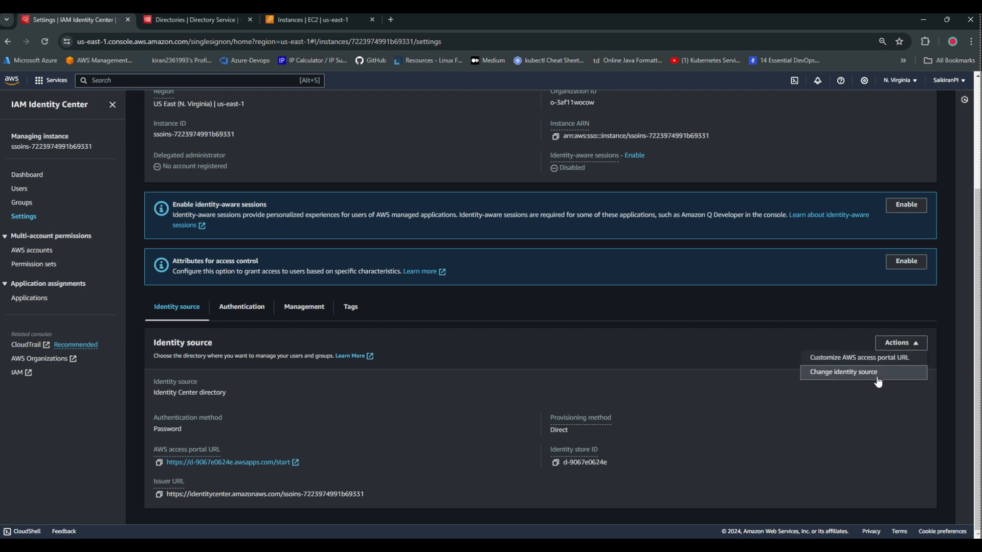
Choose Active Directory as the new identity source and select the corp.saikiran.com directory.
left_click(853, 378)
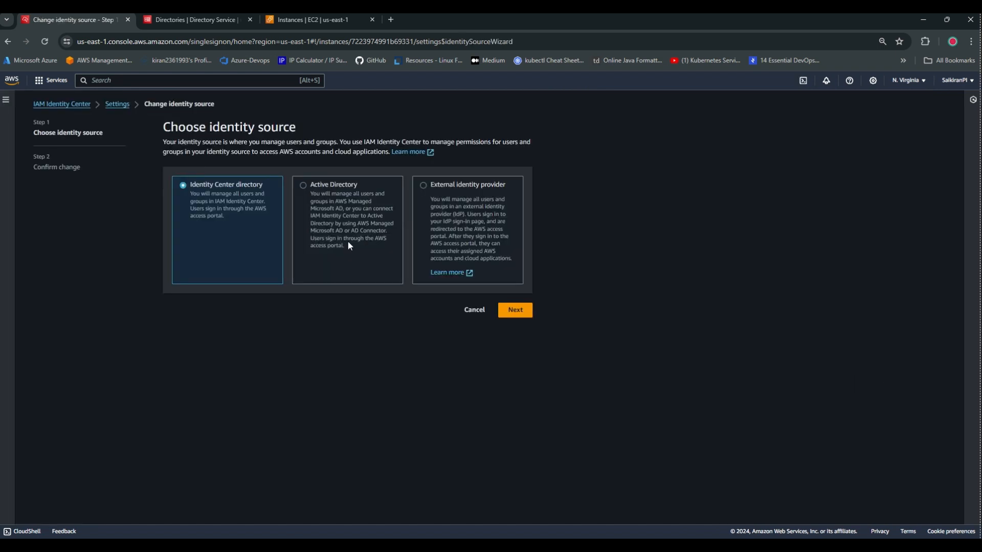
left_click(315, 255)
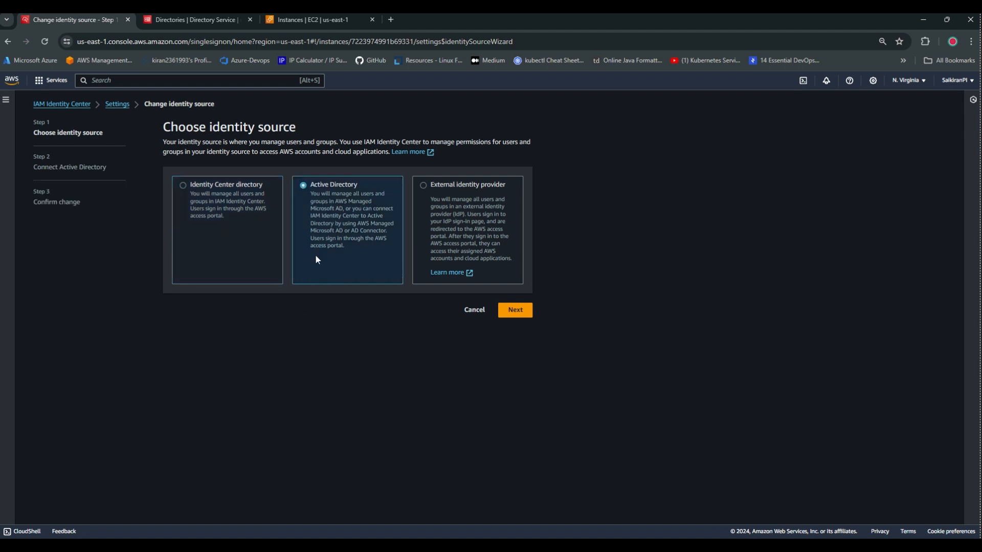
left_click(516, 314)
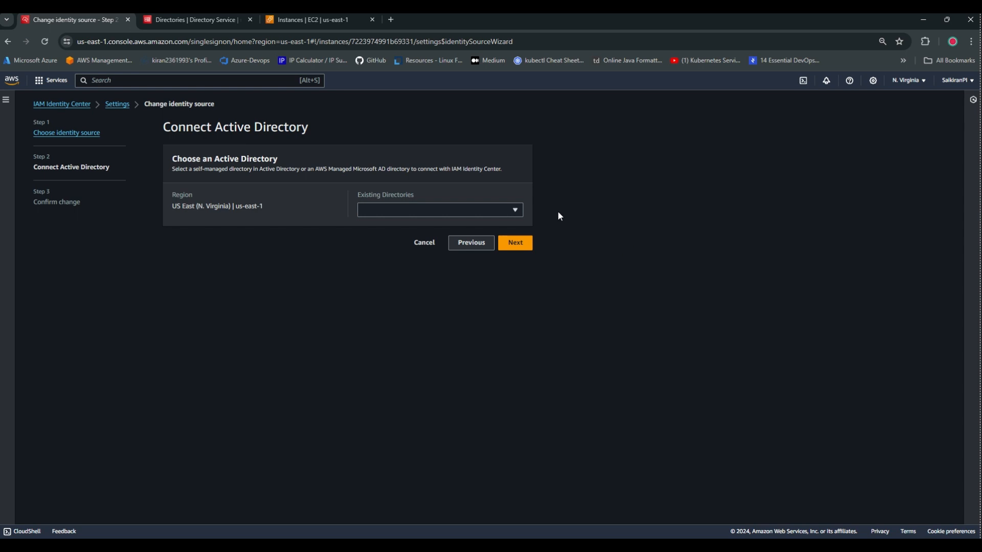
left_click(503, 211)
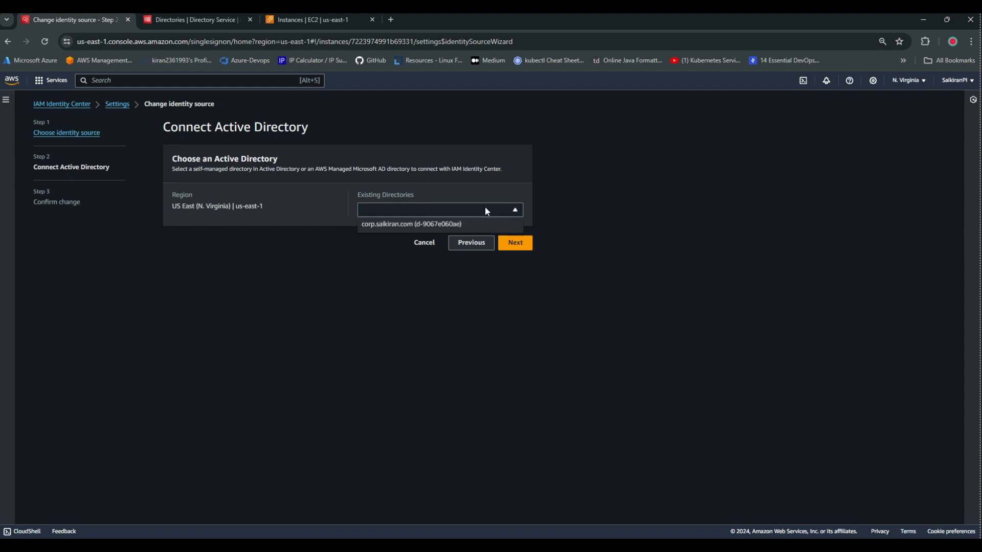
left_click(398, 231)
left_click(528, 245)
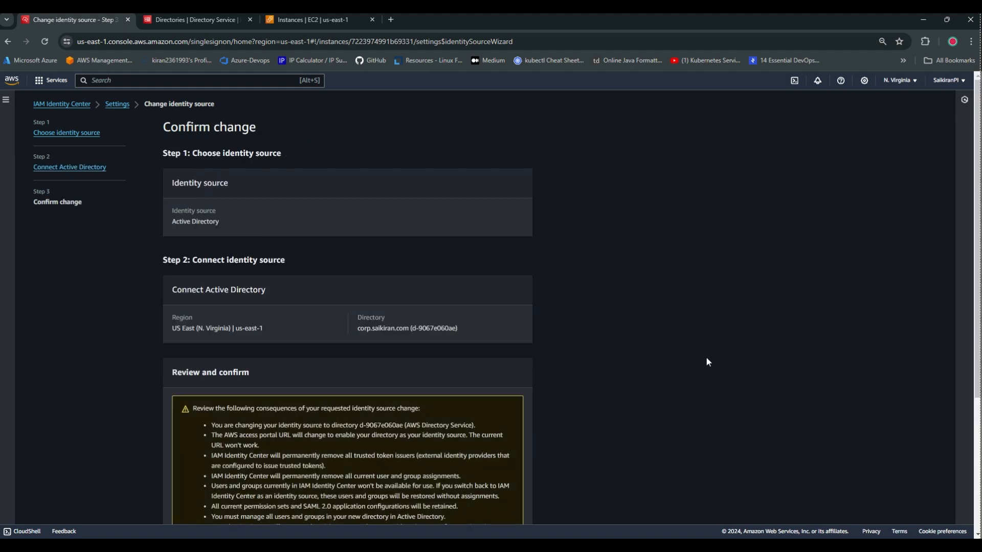
Enter ACCEPT in the confirmation field and apply the identity source change.
scroll(421, 274, "down", 4)
left_click(199, 475)
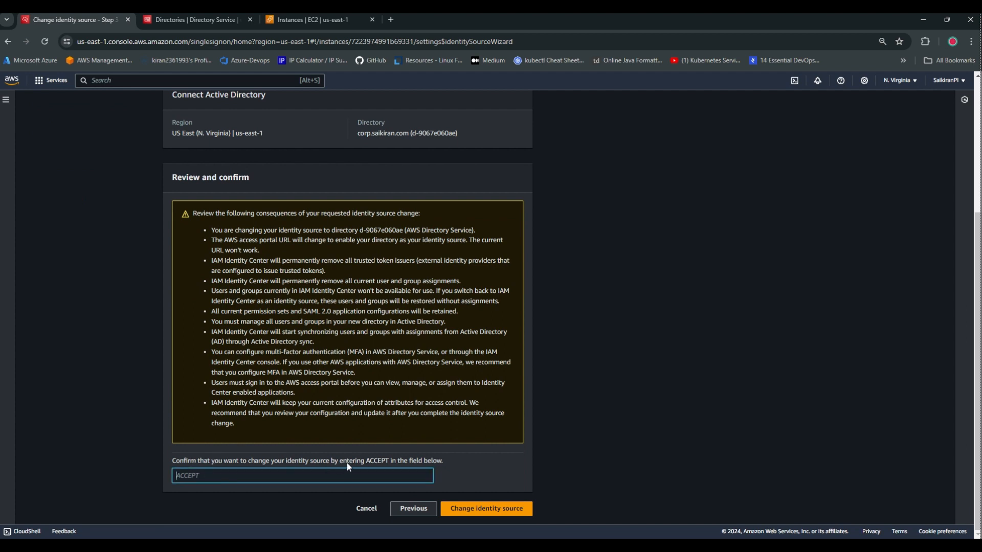
double_click(374, 461)
key("ctrl+c")
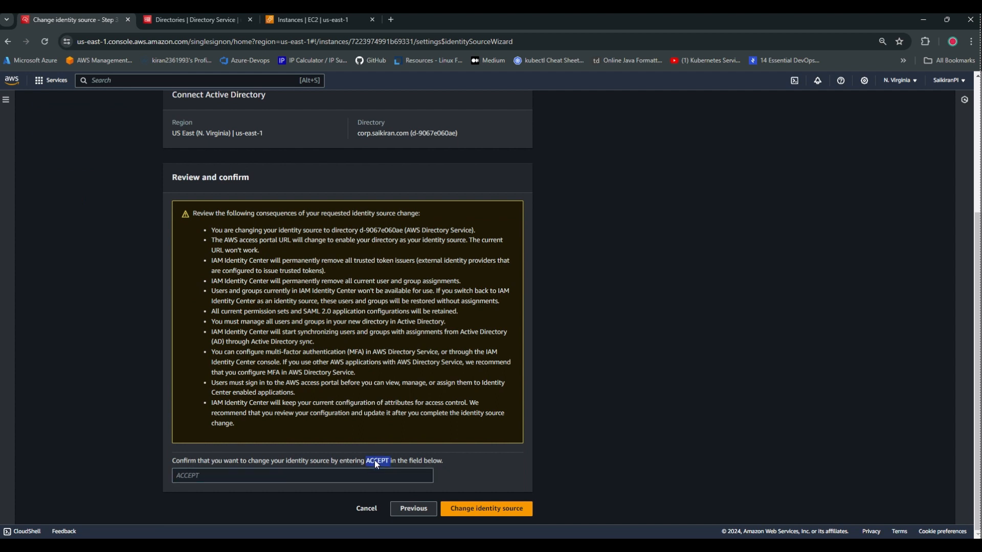
left_click(215, 480)
key("ctrl+v")
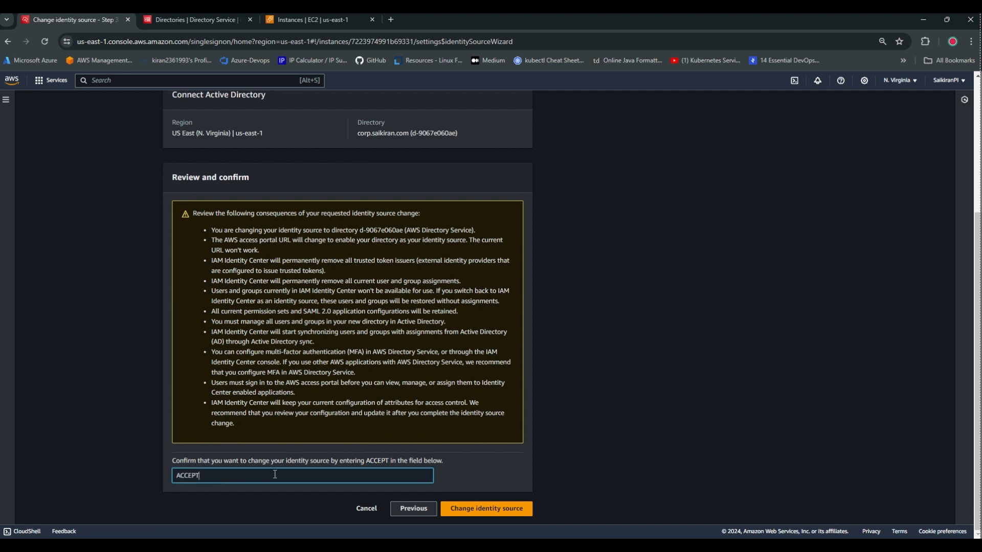
left_click(461, 509)
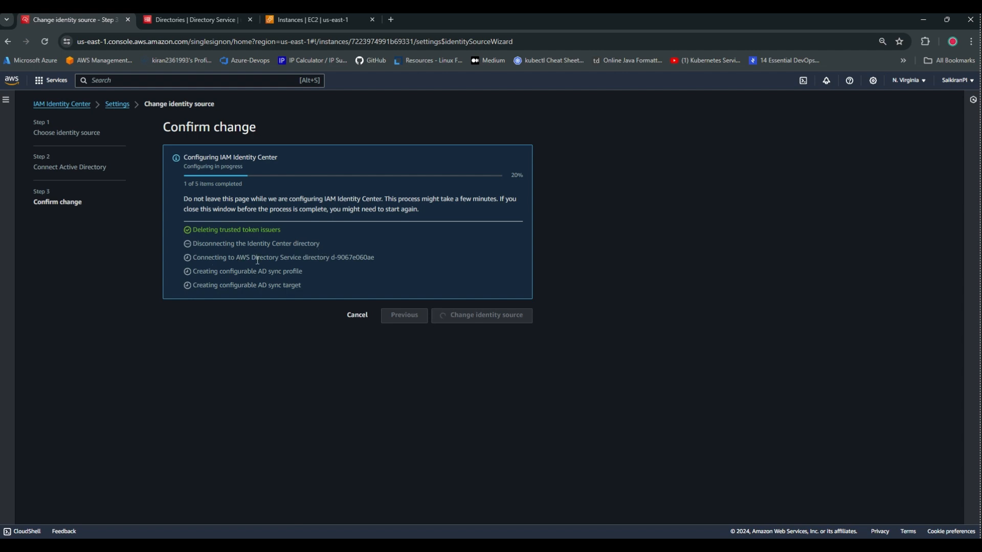
Check the EC2 and Directory Service pages, then return to IAM Identity Center settings.
left_click_drag(236, 258, 320, 258)
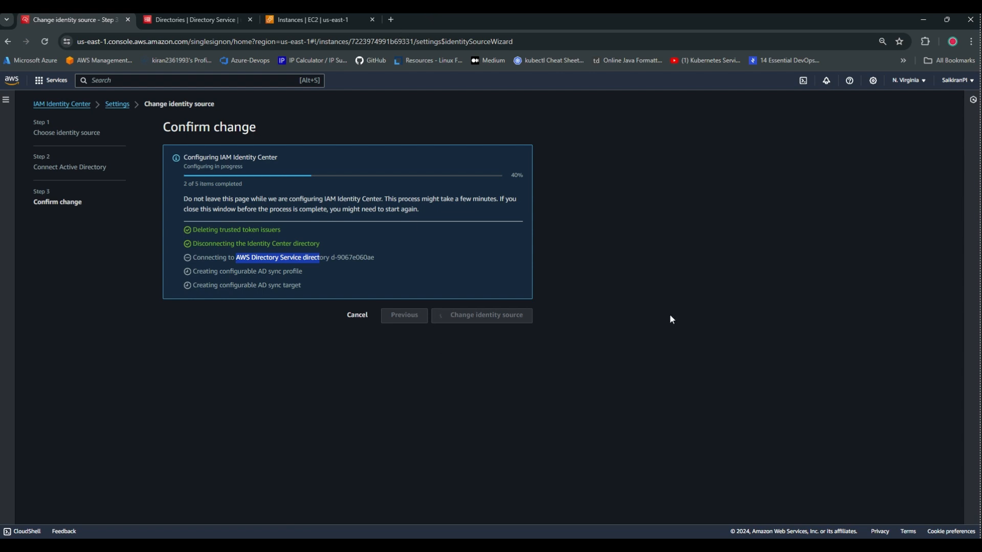
left_click(313, 20)
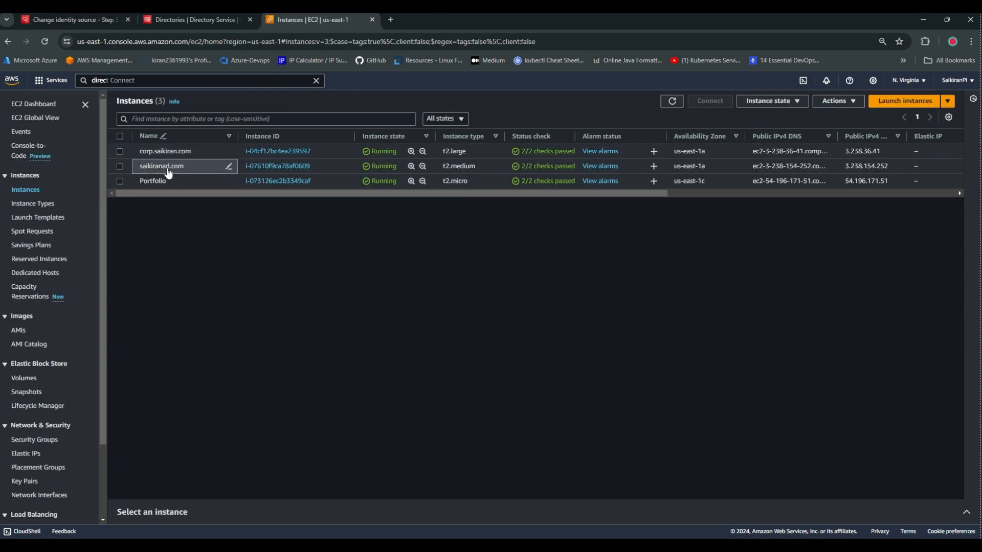
left_click(171, 15)
left_click(72, 19)
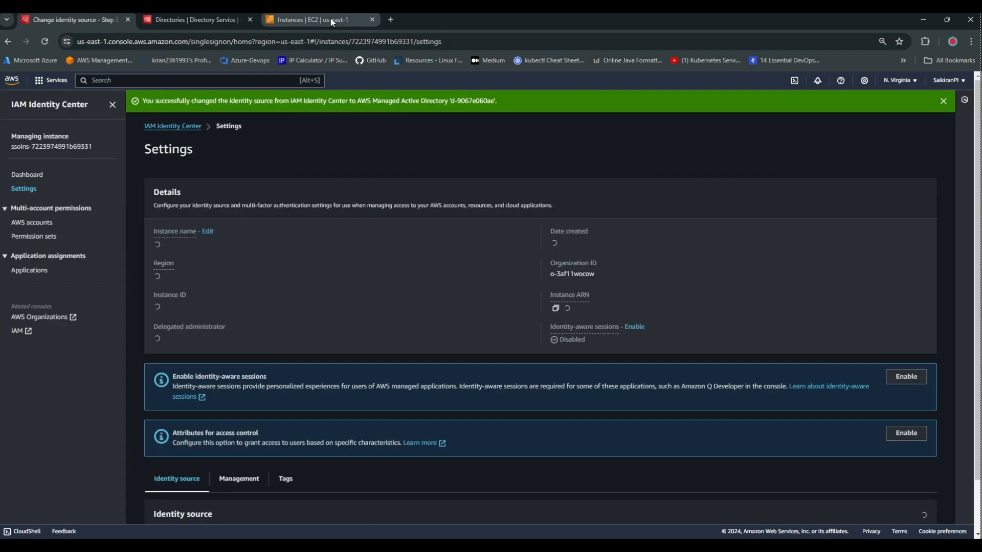
left_click(331, 18)
left_click(72, 19)
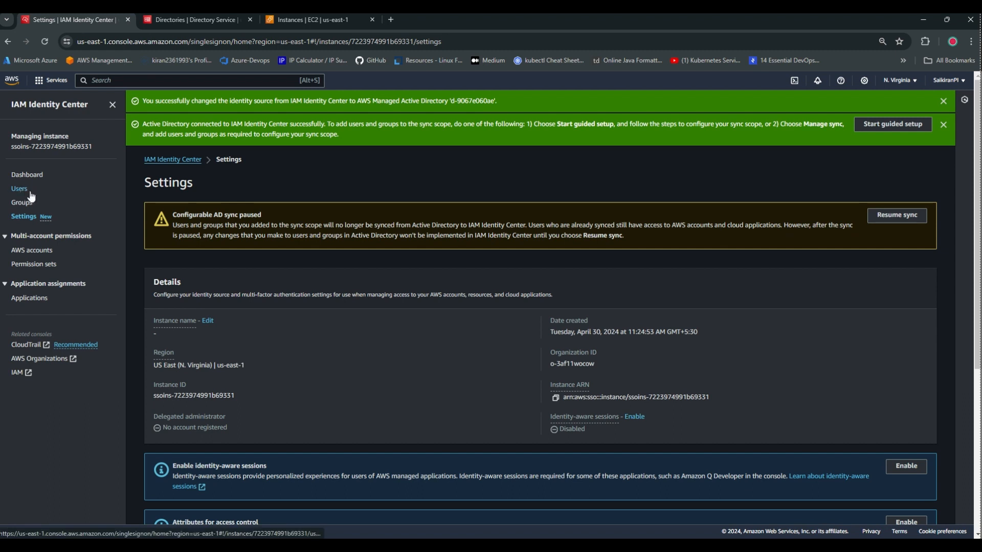
Scroll the IAM Identity Center Settings page to review the identity source details.
scroll(345, 388, "down", 1)
scroll(256, 188, "up", 1)
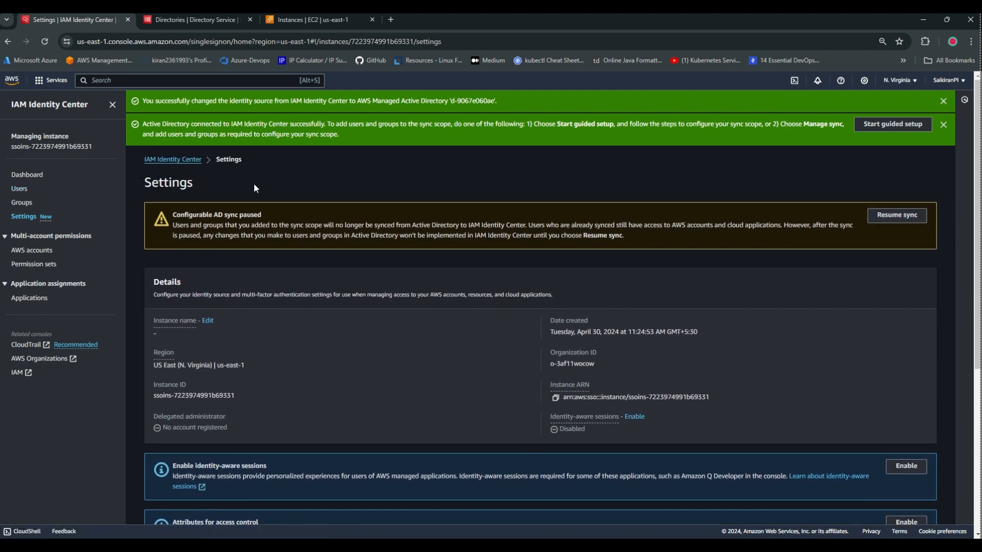
scroll(394, 427, "down", 1)
scroll(321, 369, "up", 1)
Resume syncing users and groups from Active Directory and dismiss the success notification.
left_click(903, 214)
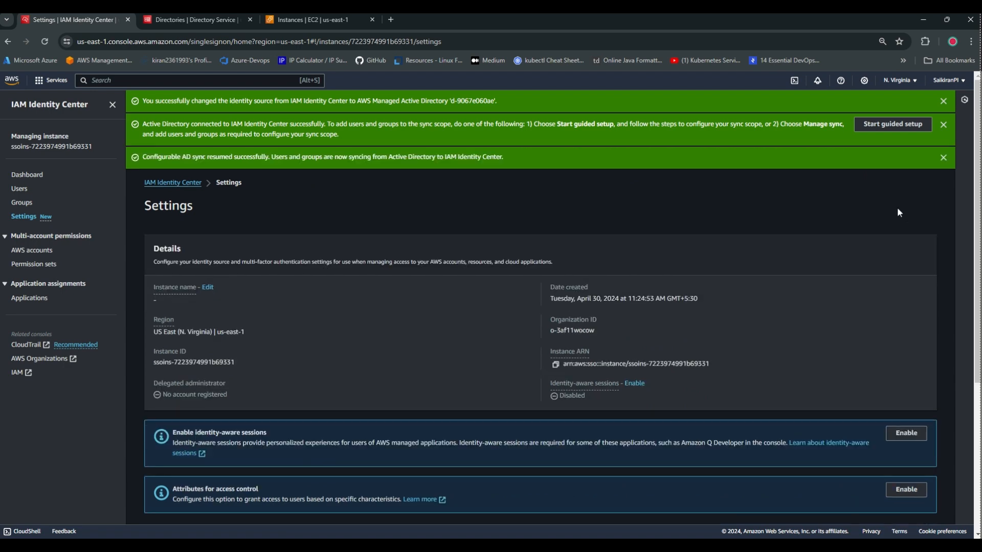
left_click(943, 101)
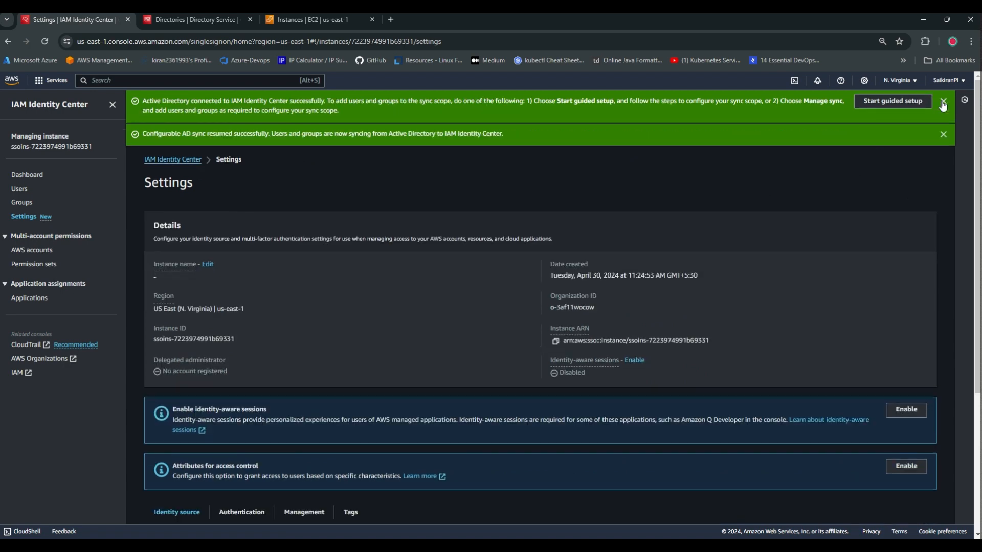
left_click(942, 101)
left_click(941, 100)
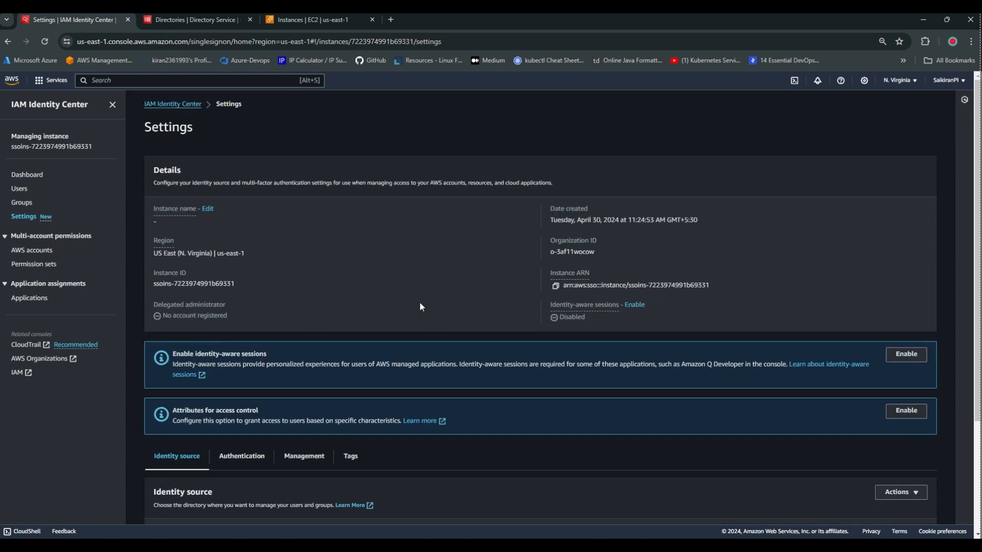
scroll(548, 398, "down", 3)
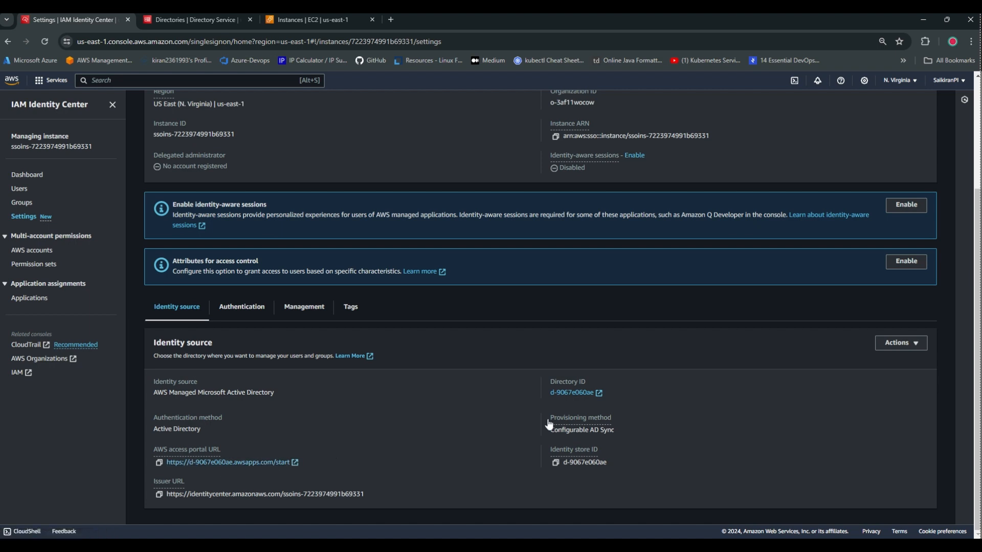
Try a test subdomain for the access portal URL, cancel it, then return to EC2 Instances.
left_click(898, 343)
left_click(869, 357)
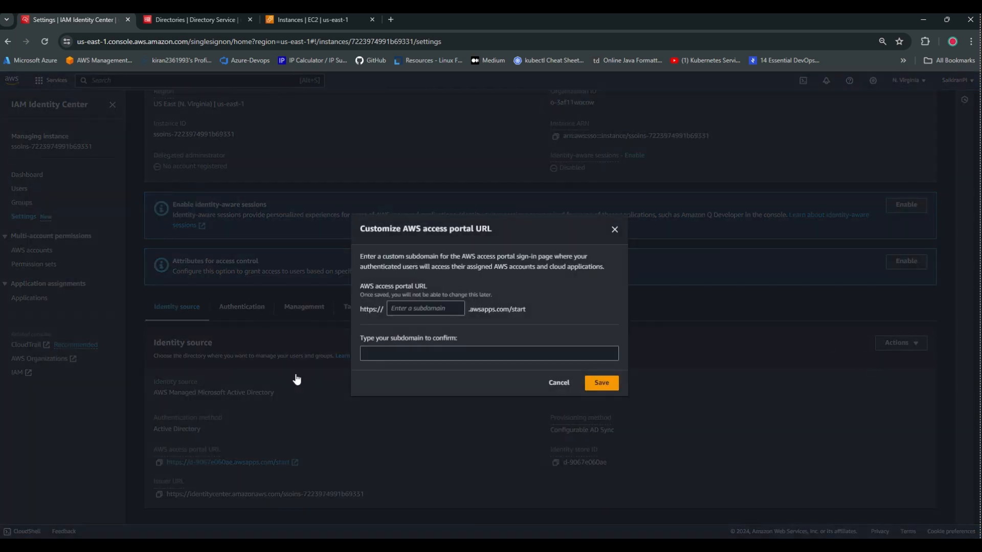
left_click(413, 312)
type("alkdjasdasdasd")
key("ctrl+a")
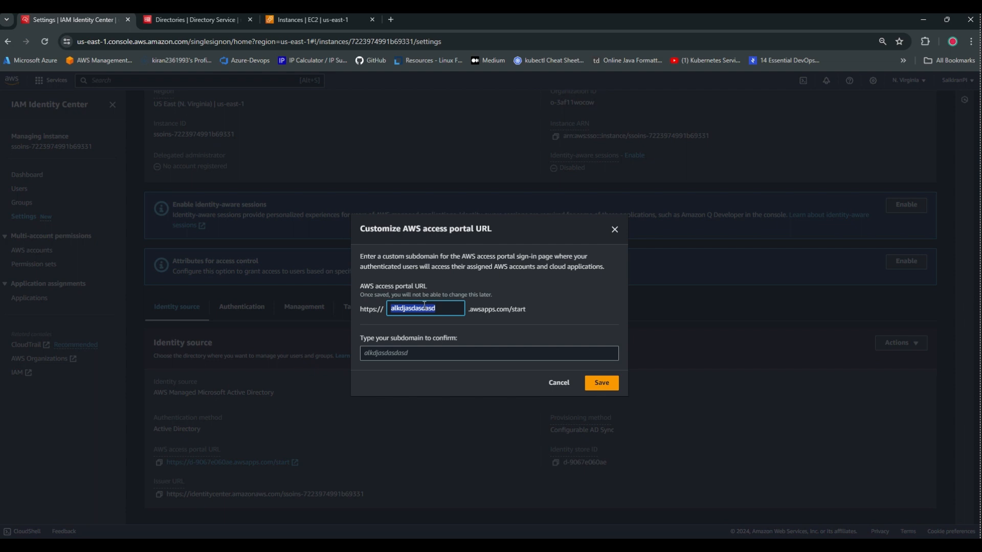
key("BackSpace")
left_click(558, 390)
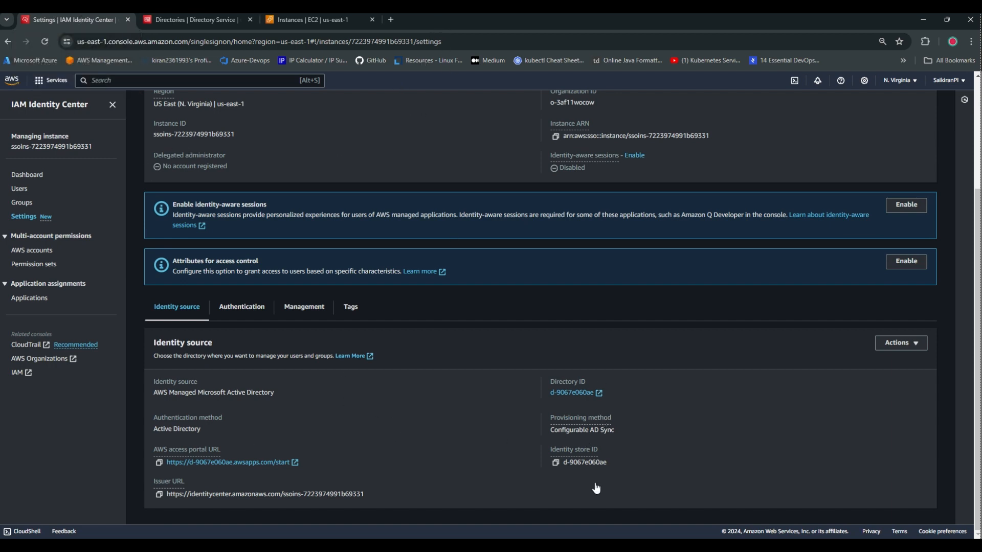
left_click(294, 21)
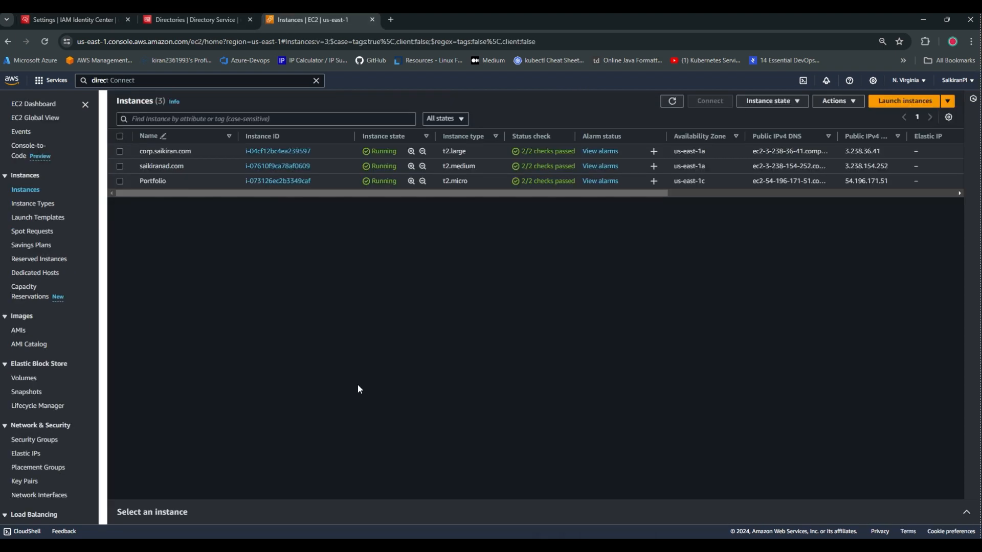
Show the corp.saikiran.com instance's RDP client connection details and bring up Windows search.
left_click(120, 151)
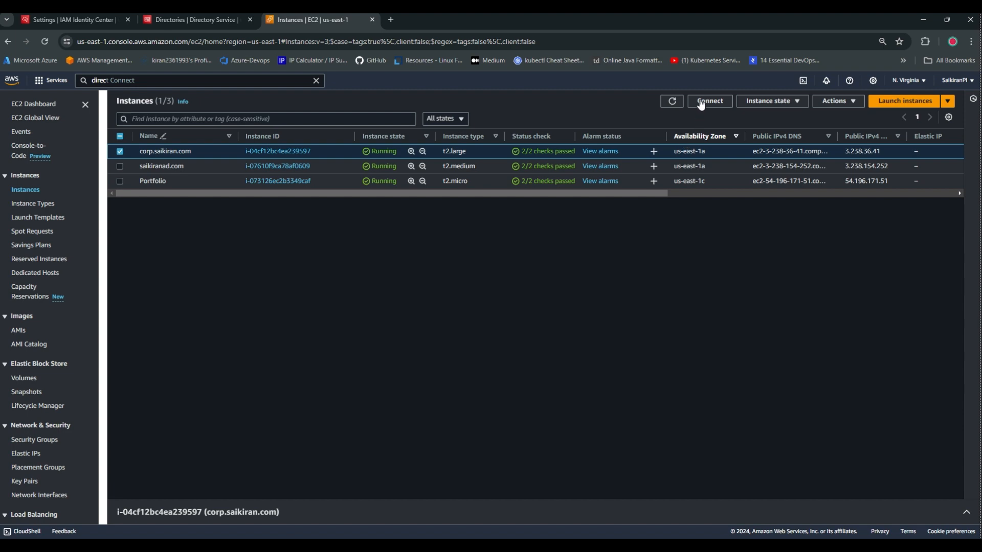
left_click(701, 102)
left_click(129, 169)
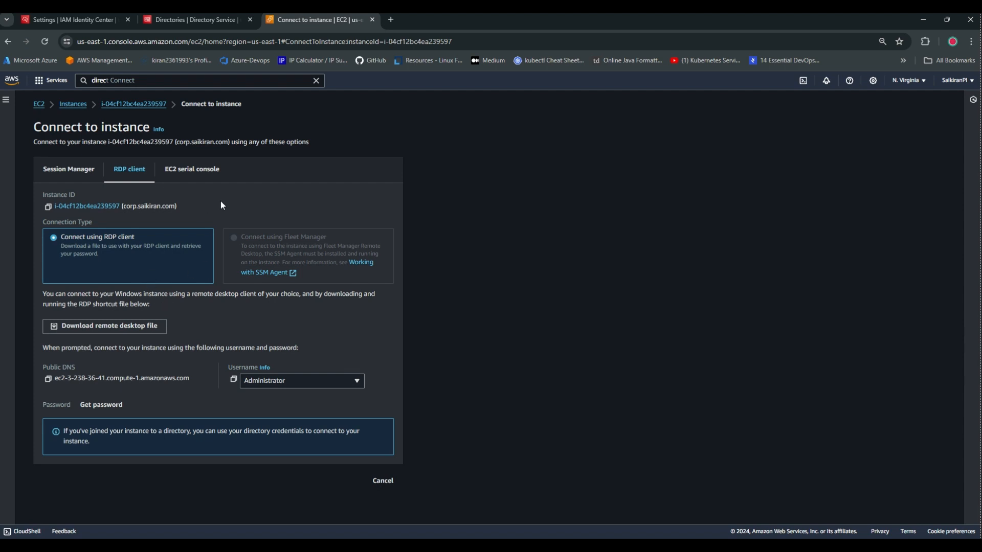
key("super")
Launch Remote Desktop Connection and connect to the instance's copied public DNS name.
type("rdp")
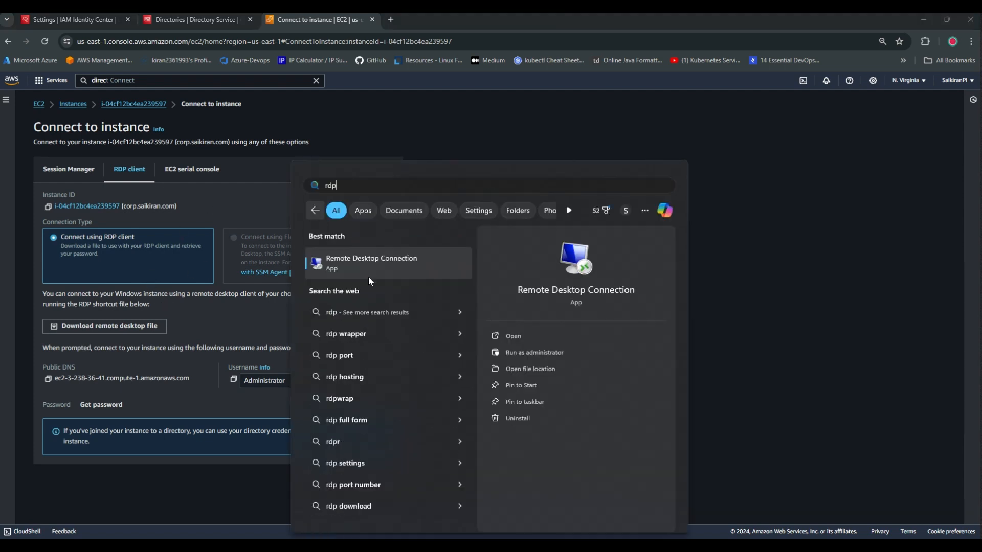
left_click(372, 272)
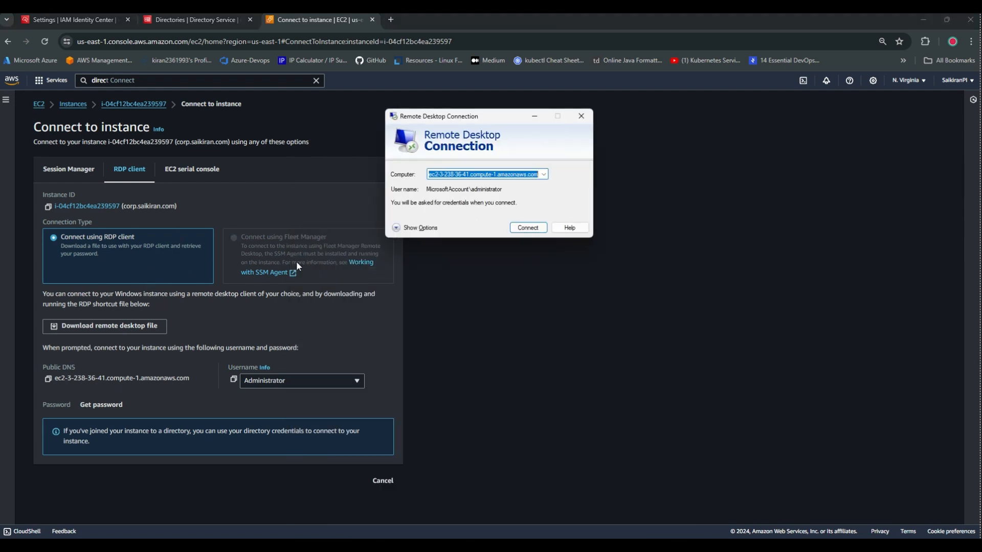
left_click(48, 379)
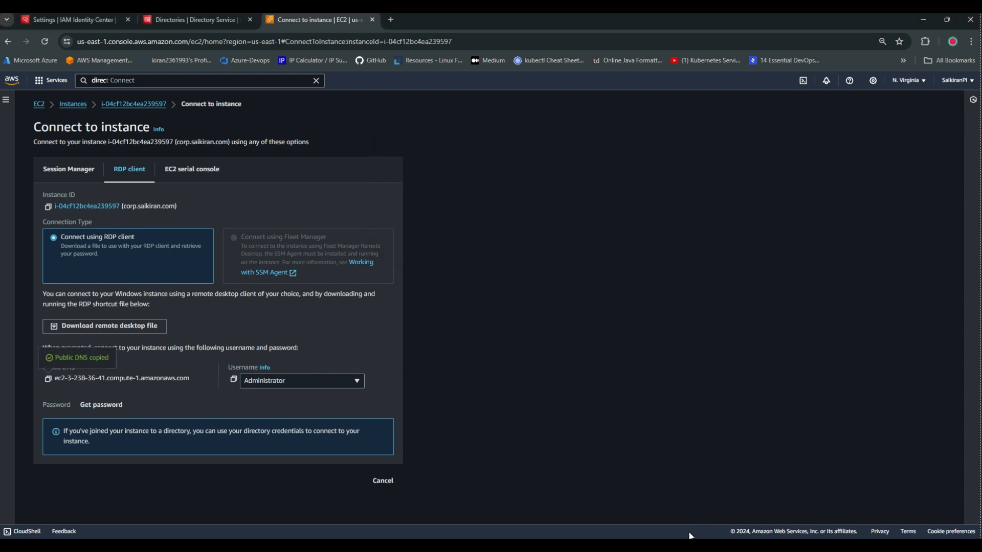
key("alt+Tab")
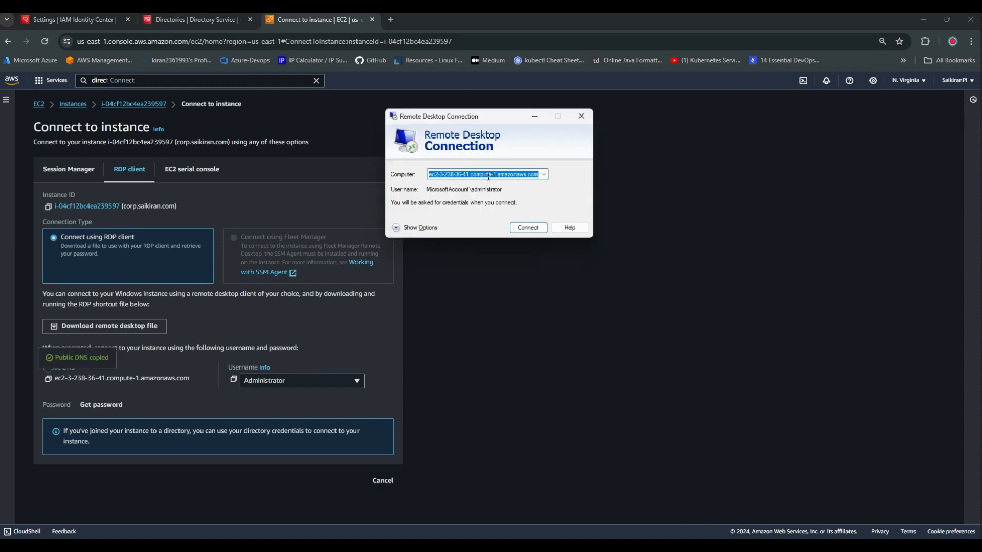
key("ctrl+v")
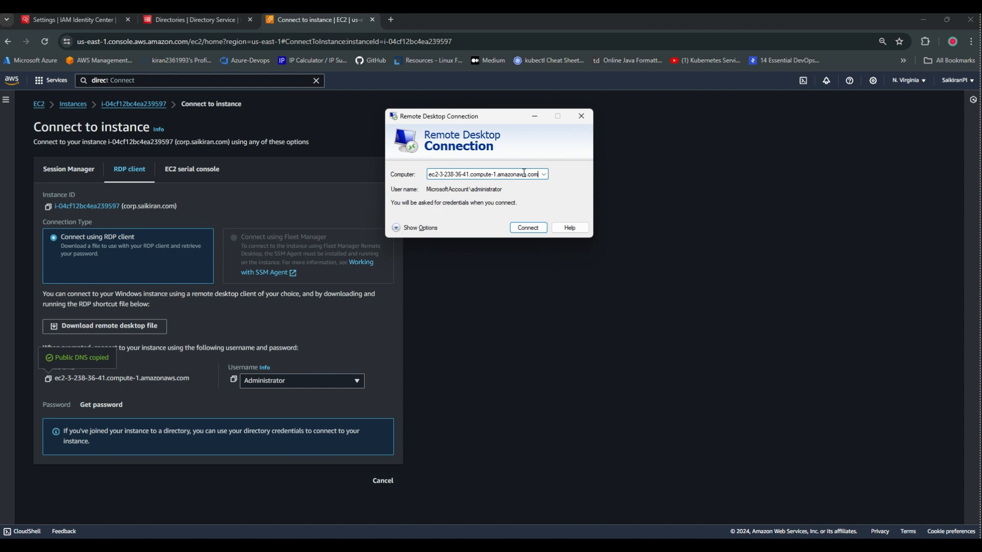
left_click(529, 227)
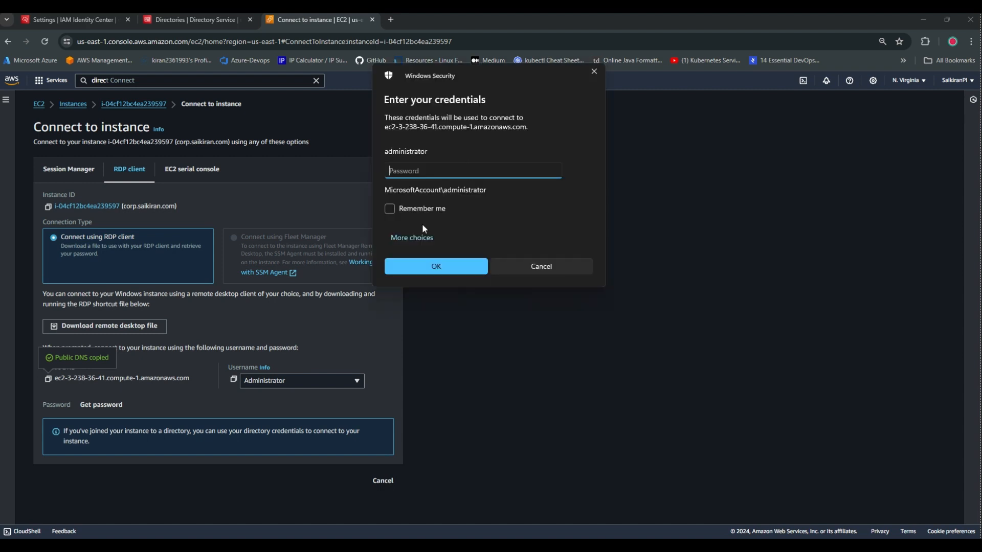
Choose a different sign-in account and begin the user name with 'admin@'.
left_click(413, 238)
left_click(436, 326)
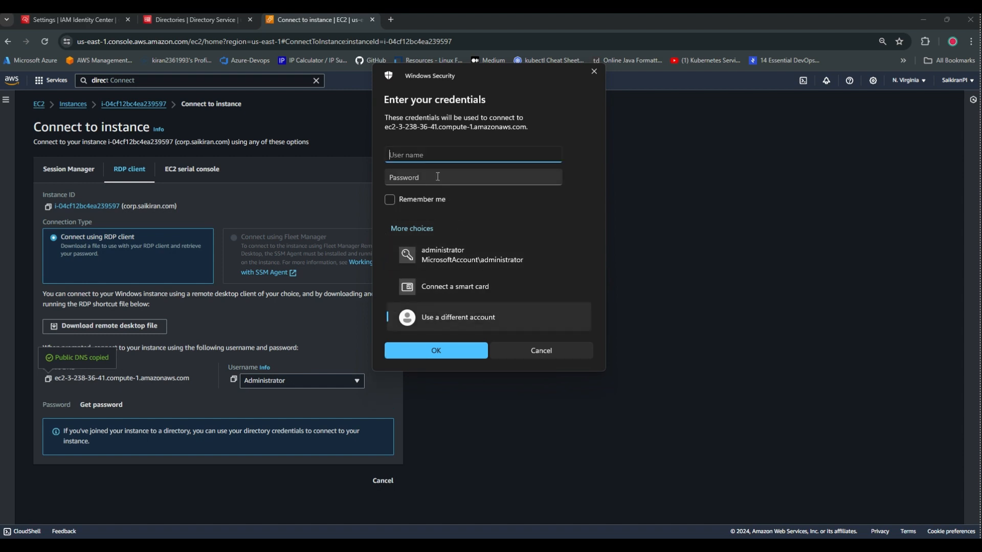
type("ad")
key("BackSpace")
key("BackSpace")
type("admin@")
Complete the user name with domain corp.saikiran.com, enter the password, remember credentials, and submit.
left_click(231, 27)
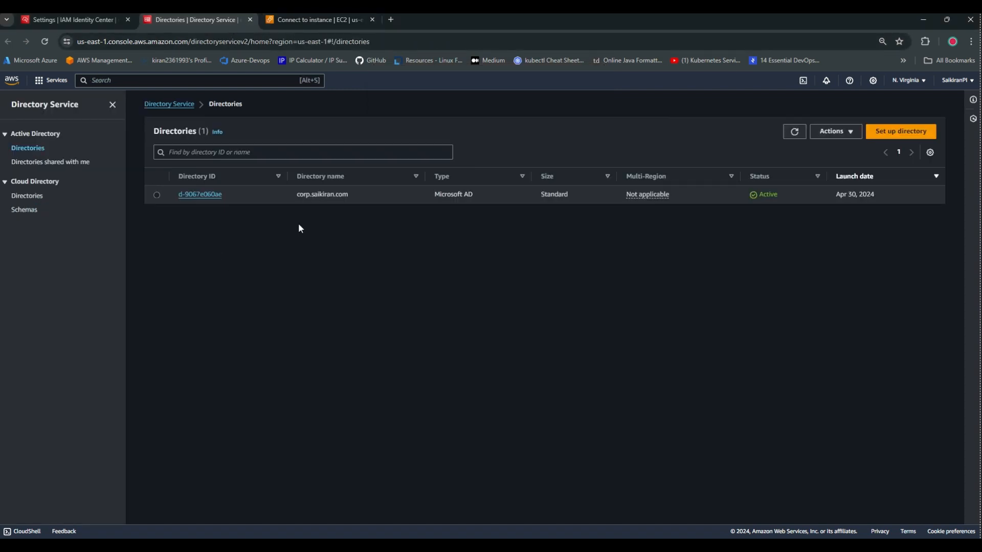
double_click(317, 195)
triple_click(318, 195)
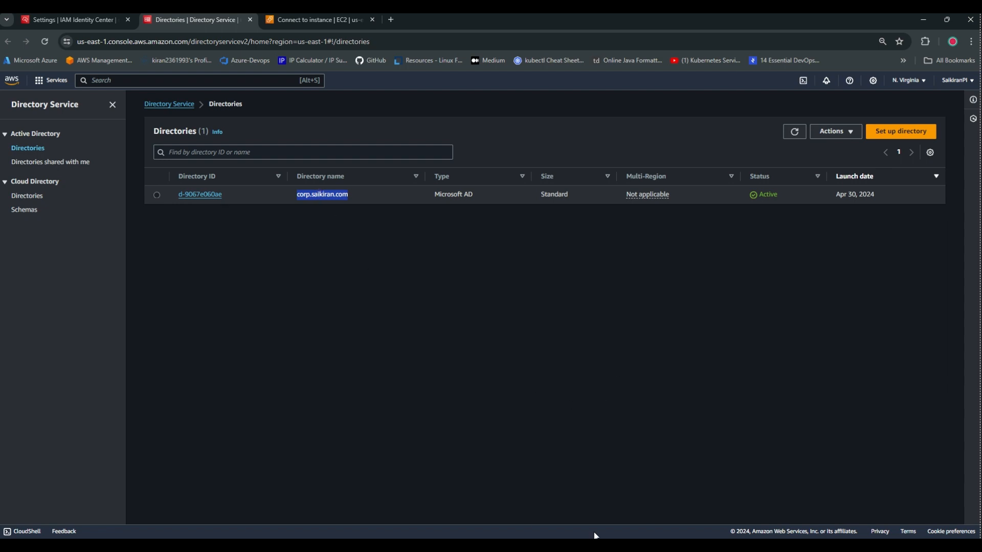
mouse_move(659, 545)
left_click(658, 501)
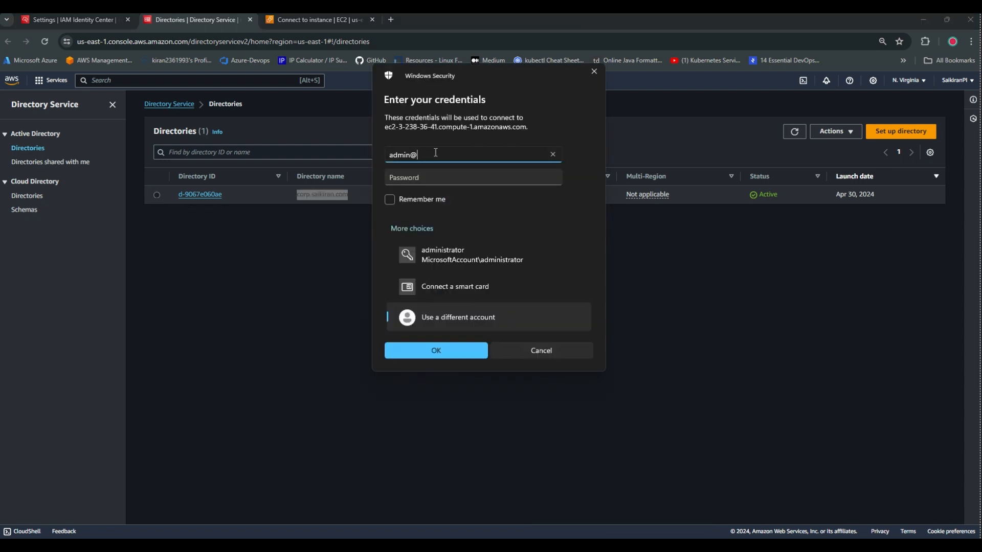
key("ctrl+v")
left_click(471, 173)
type("*********")
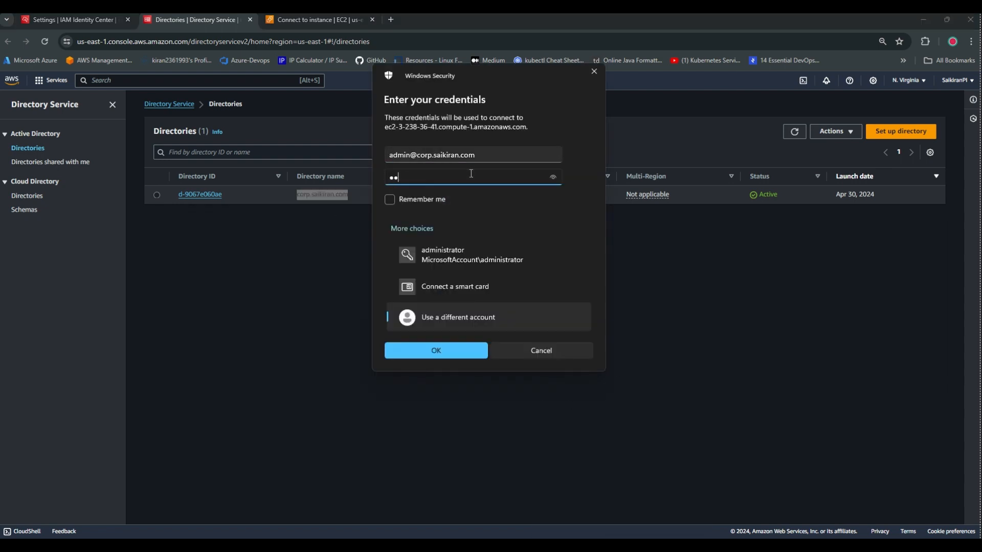
type("**")
left_click(390, 200)
left_click(443, 349)
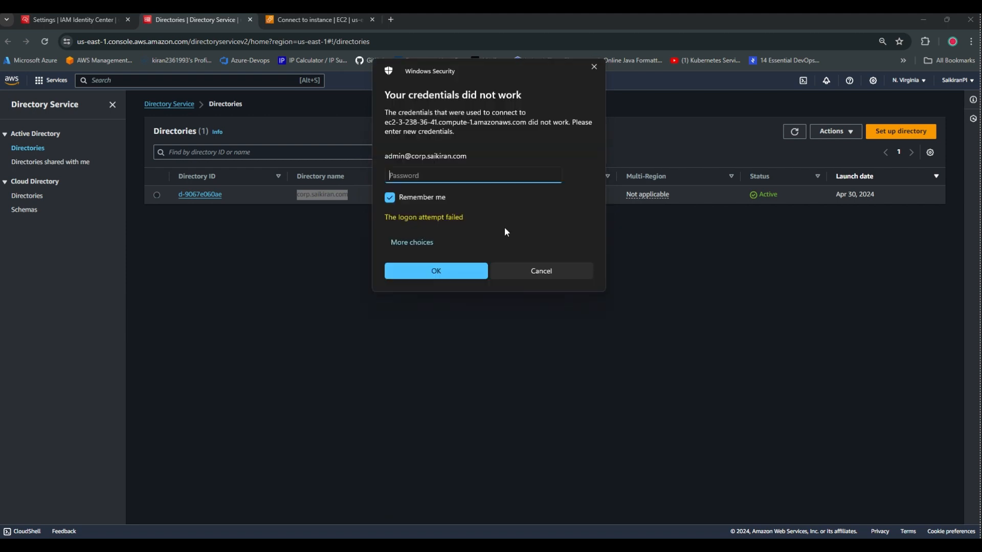
left_click(415, 243)
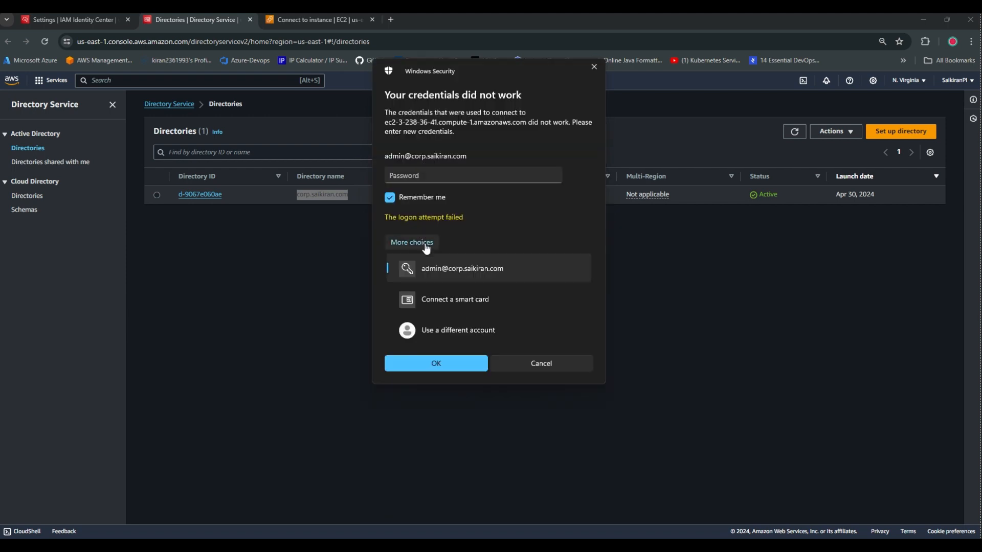
left_click(449, 330)
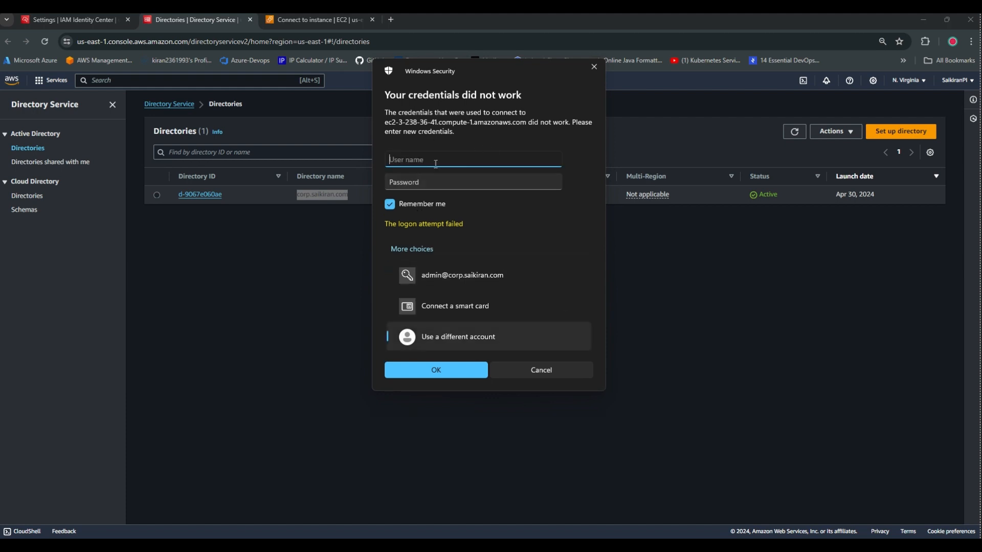
key("Tab")
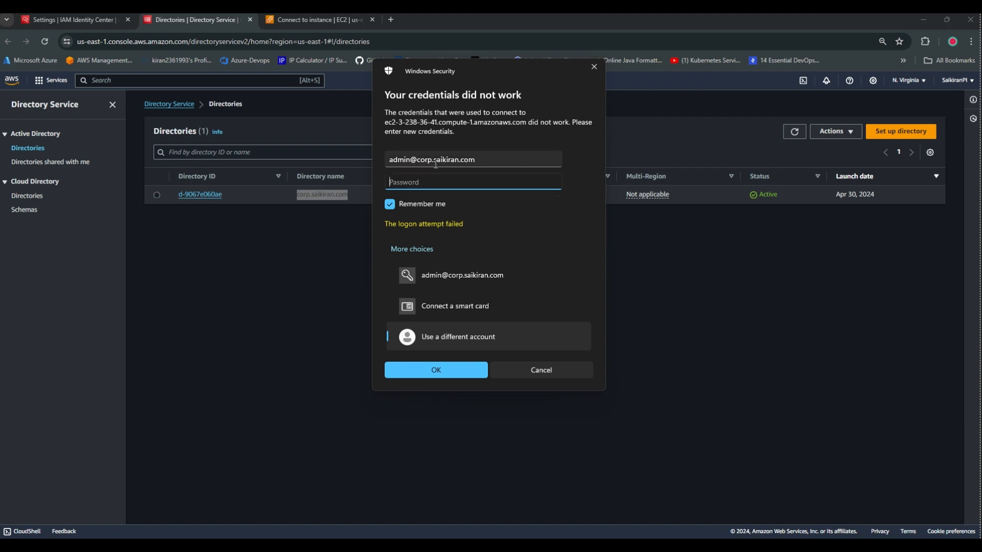
type("***********")
left_click(454, 371)
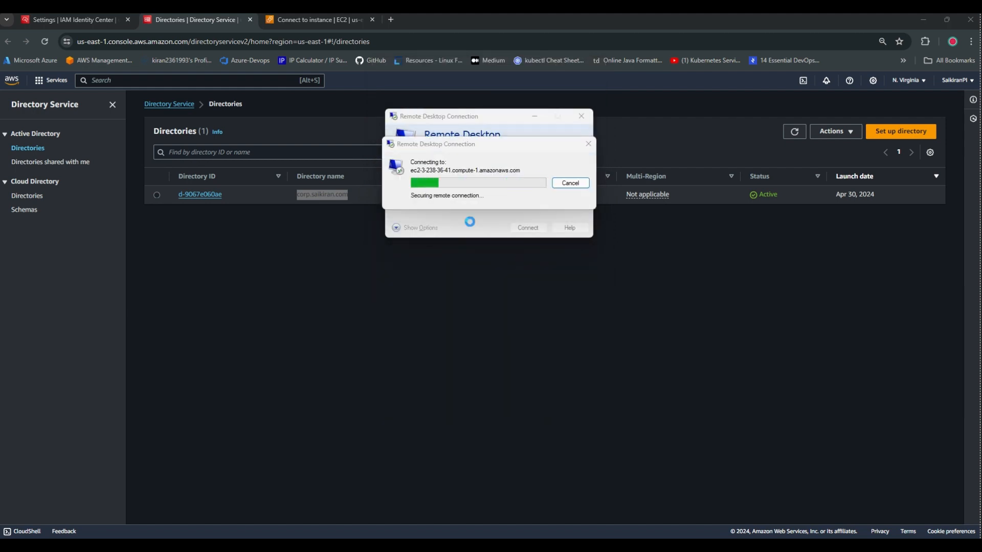
left_click(432, 244)
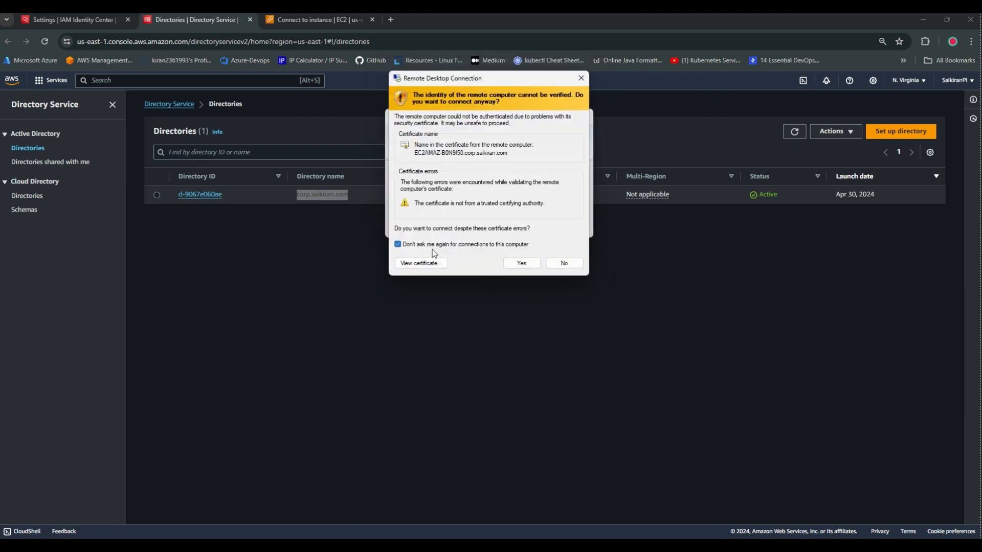
left_click(531, 265)
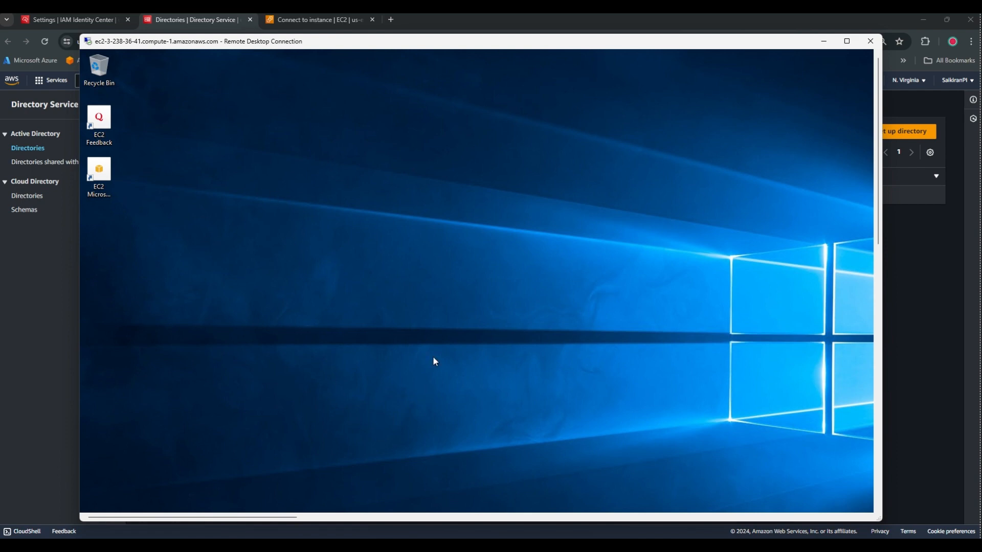
Launch Paint remotely, maximize it, paste the Active Directory screenshot, then minimize it.
key("super")
type("paint")
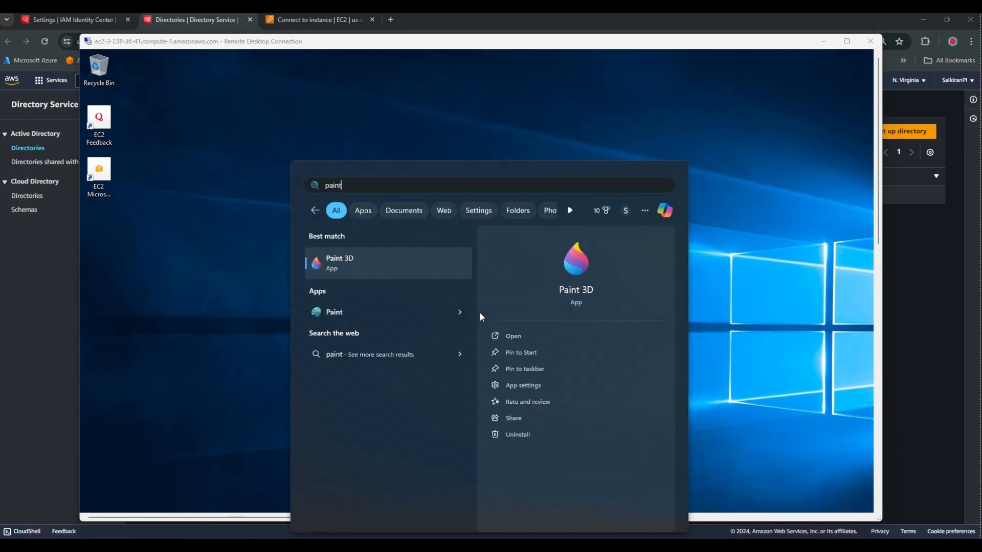
left_click(398, 321)
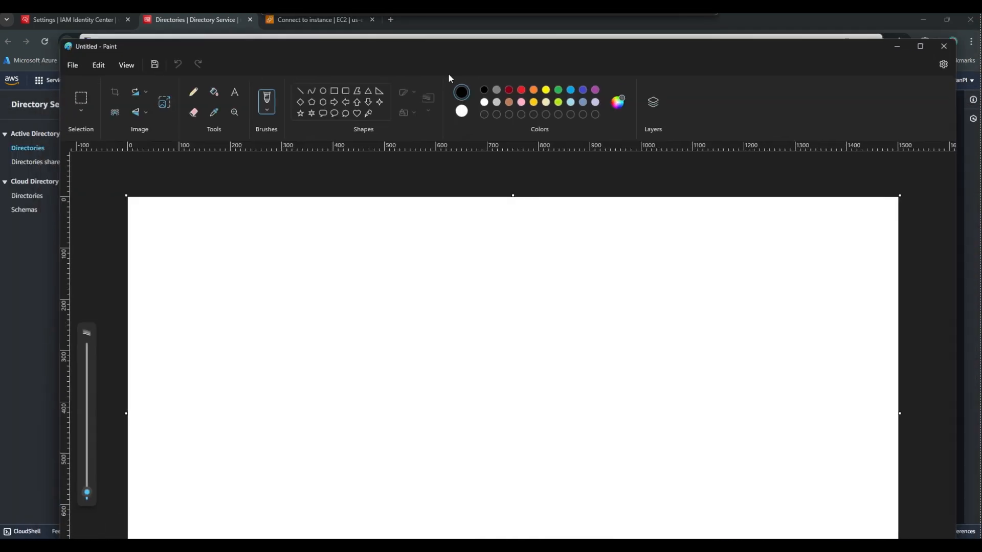
left_click_drag(448, 75, 406, 91)
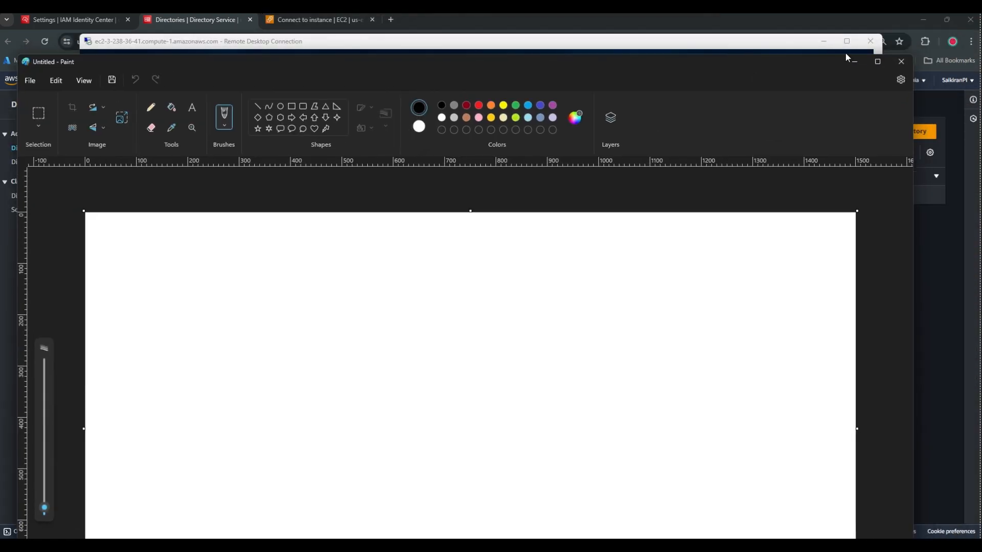
left_click(878, 62)
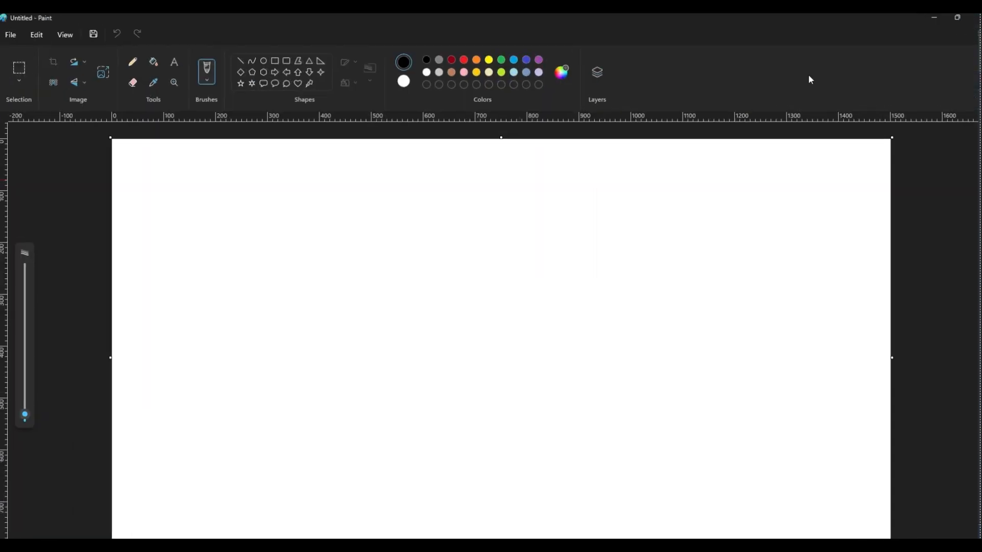
key("ctrl+v")
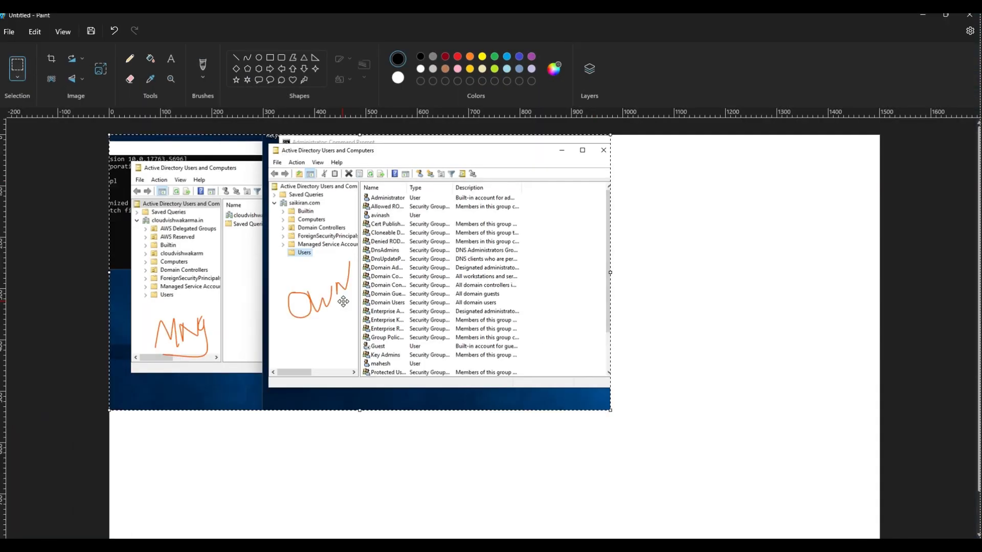
scroll(164, 213, "up", 2)
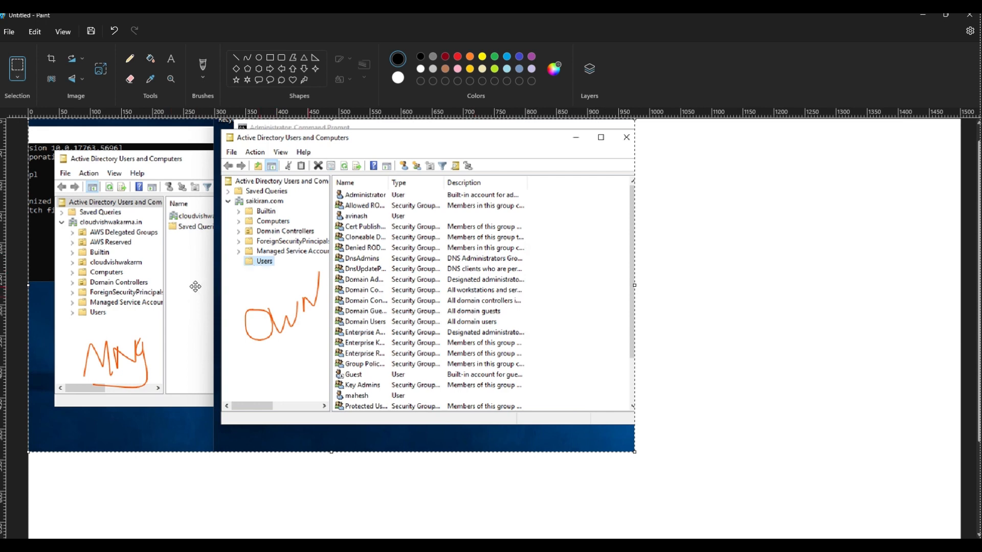
left_click(922, 16)
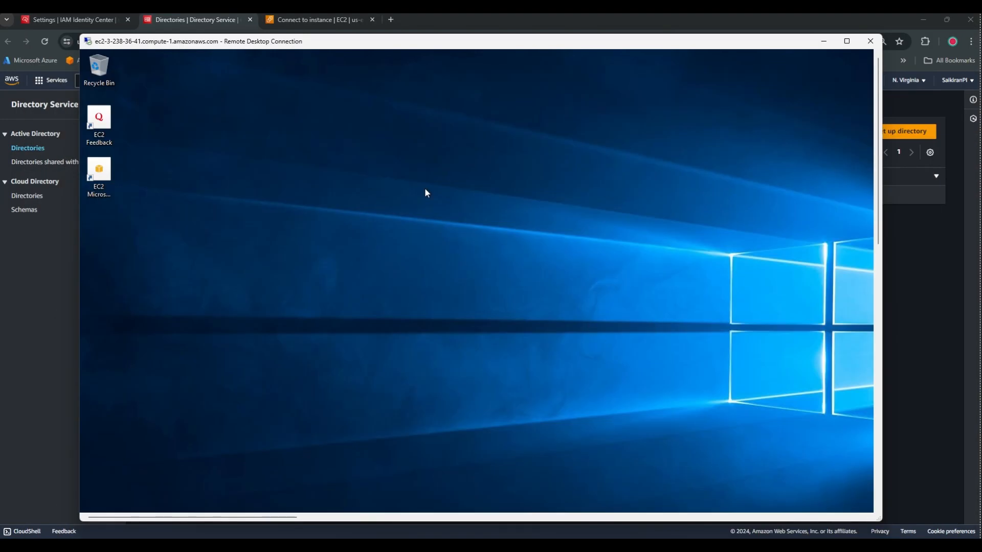
Run dsa.msc from Command Prompt to launch Active Directory Users and Computers.
left_click_drag(876, 128, 884, 174)
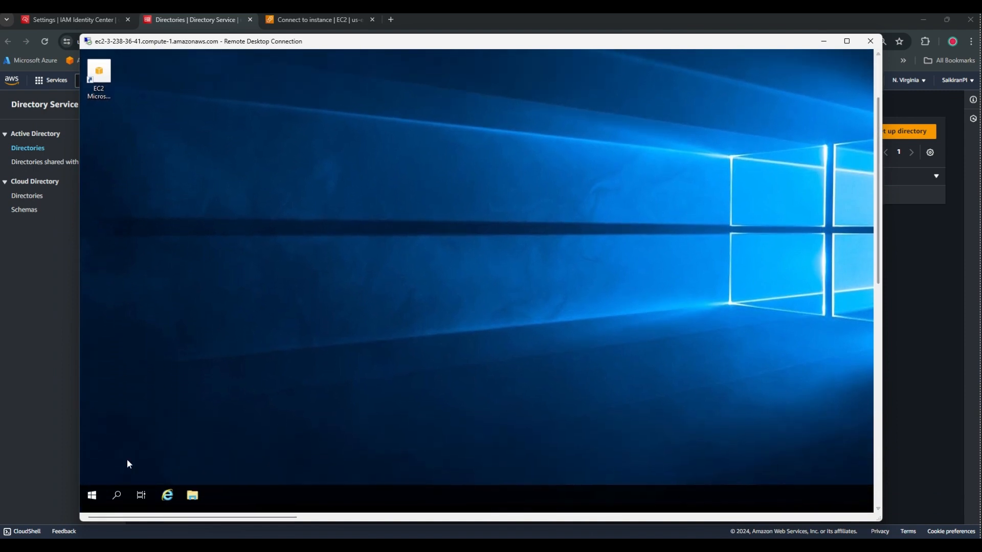
left_click(92, 496)
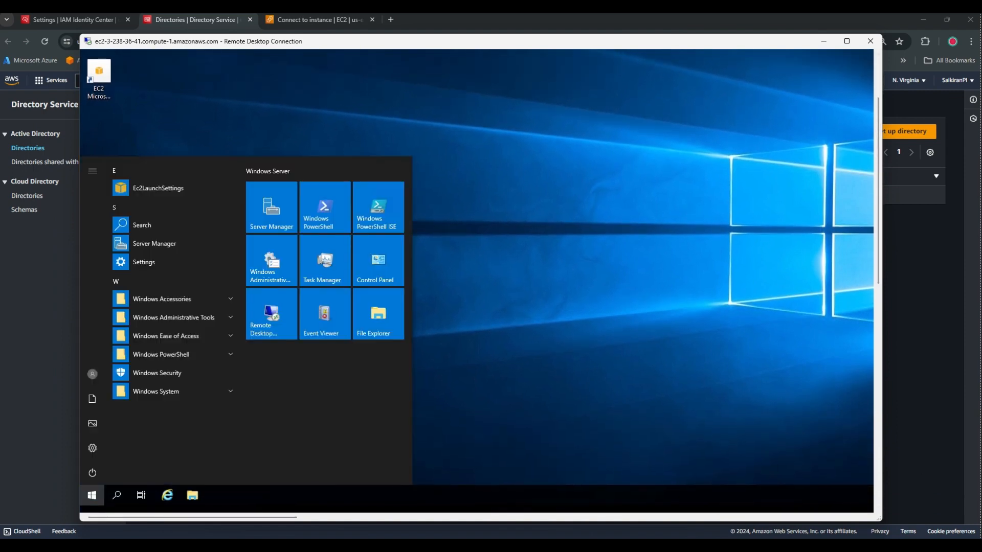
type("cmd")
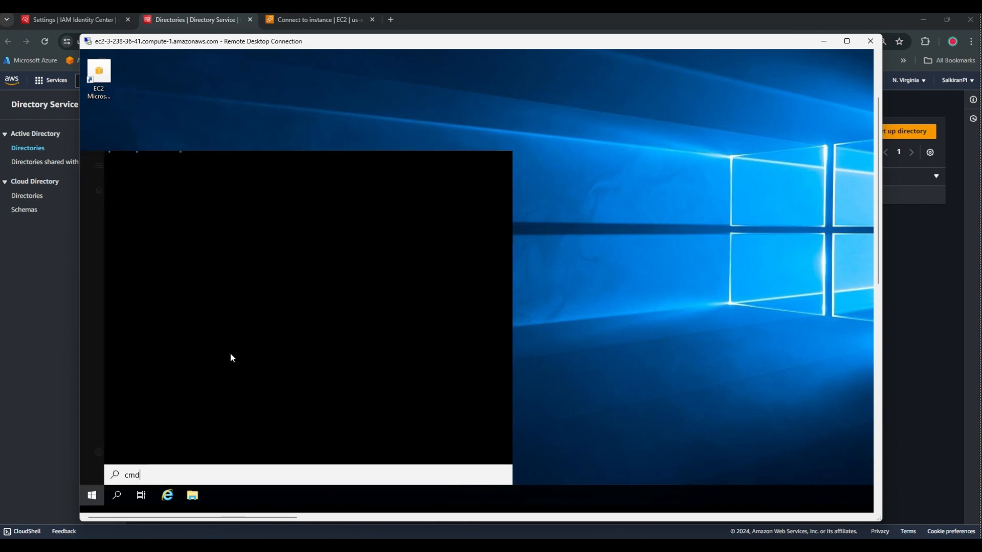
left_click(176, 215)
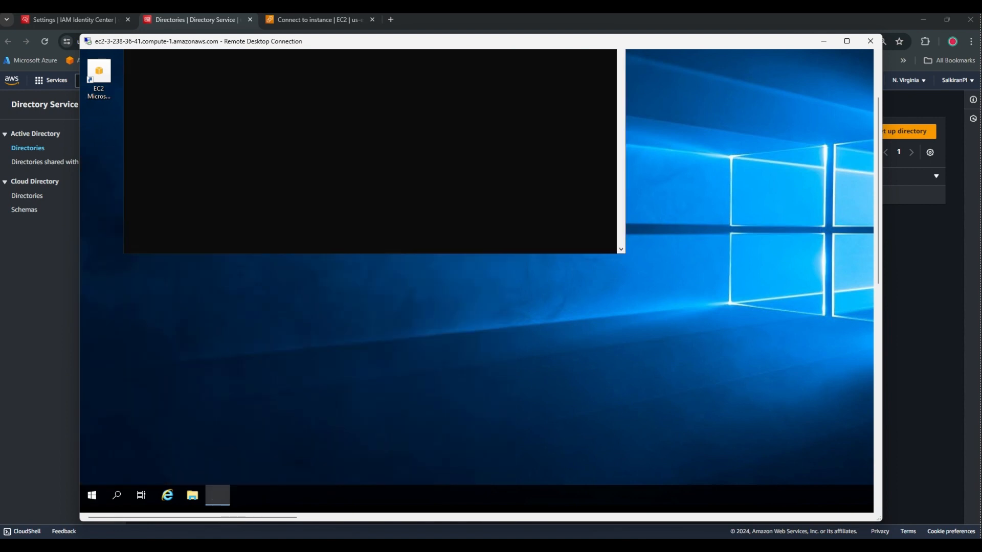
type("dsa.")
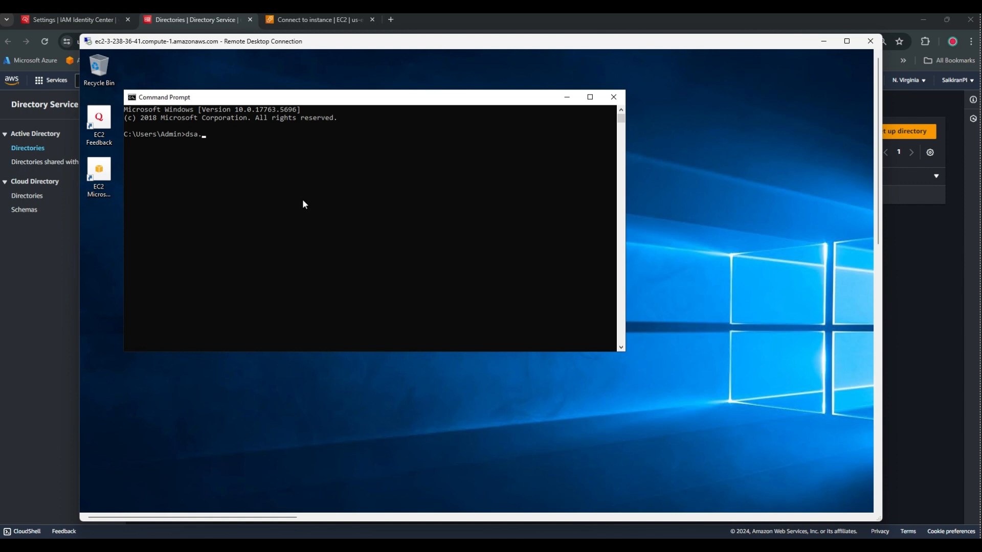
type("msc")
key("Return")
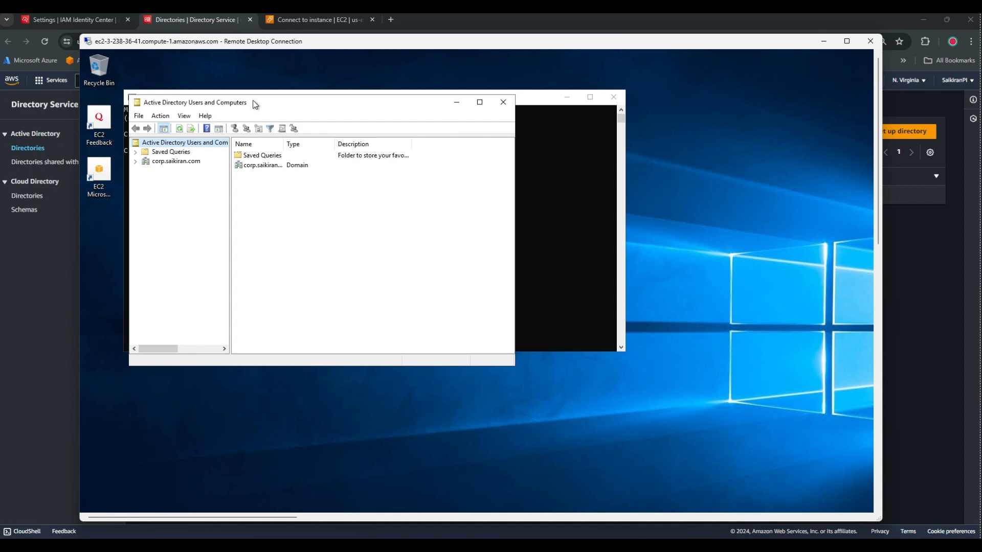
Expand corp.saikiran.com and corp, then show the Users container's contents.
left_click_drag(254, 105, 317, 105)
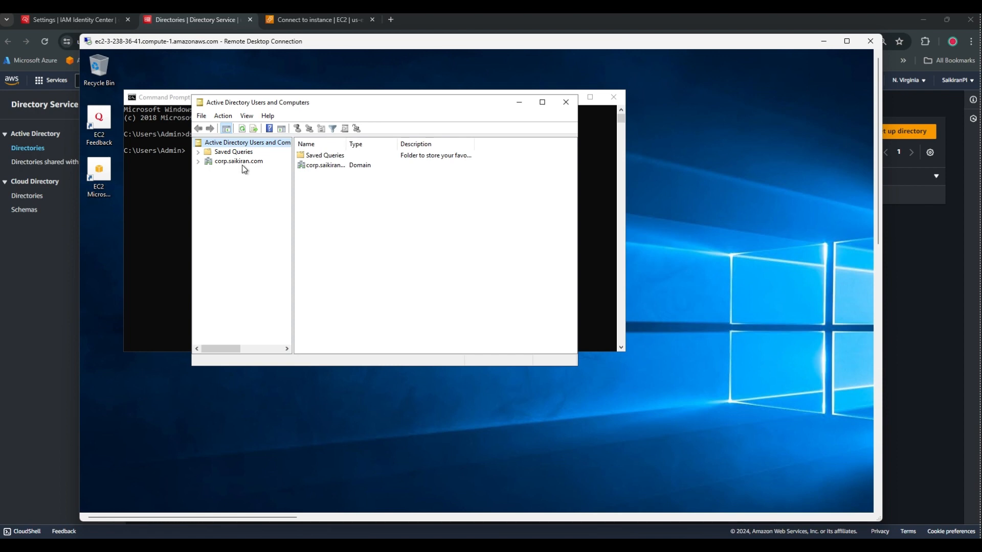
left_click(199, 161)
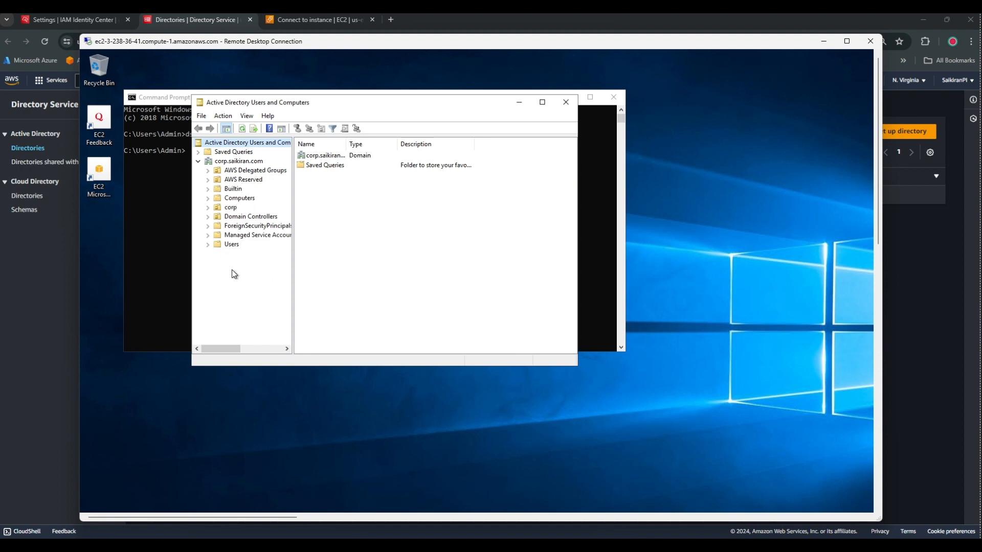
left_click(208, 207)
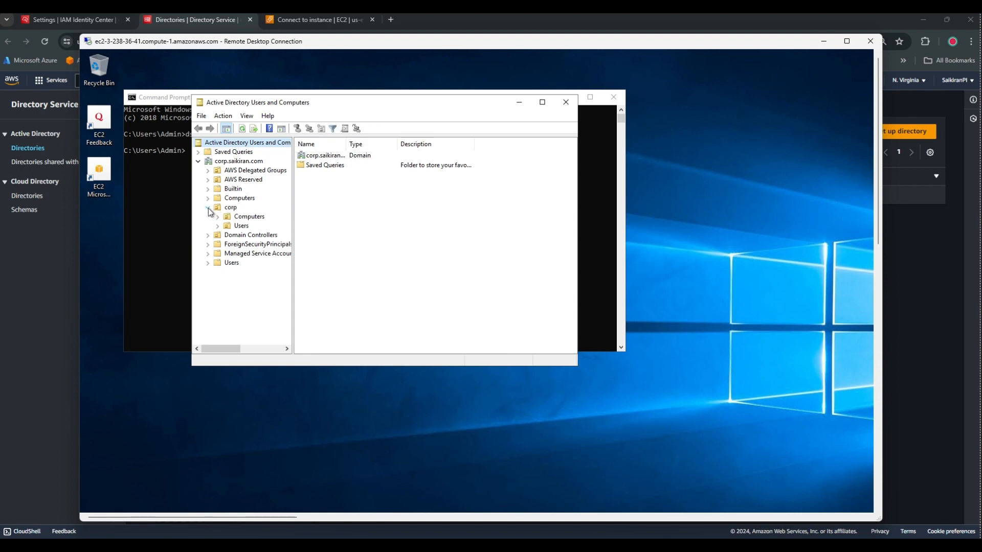
left_click(241, 226)
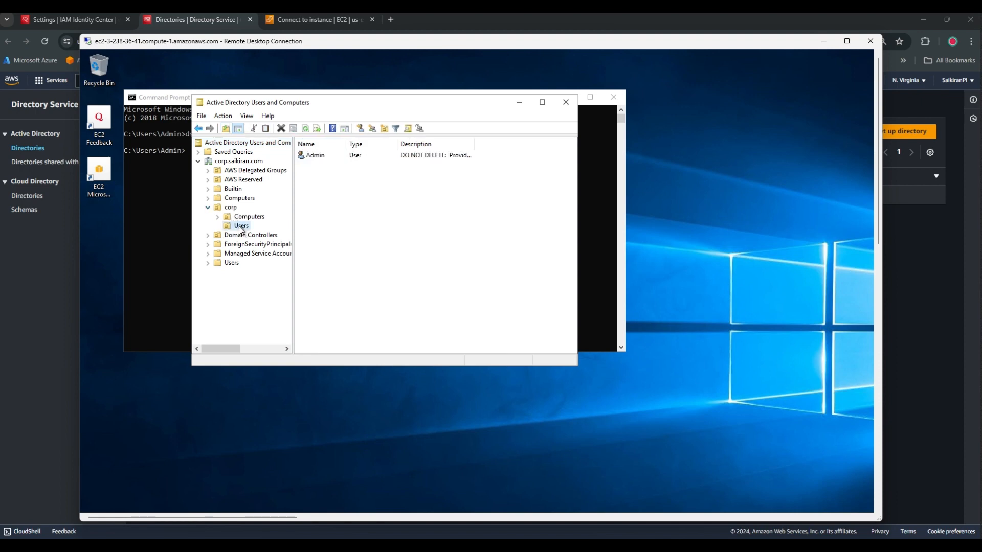
right_click(241, 228)
Create user avinash in corp Users with a password and no forced change at next logon.
mouse_move(267, 262)
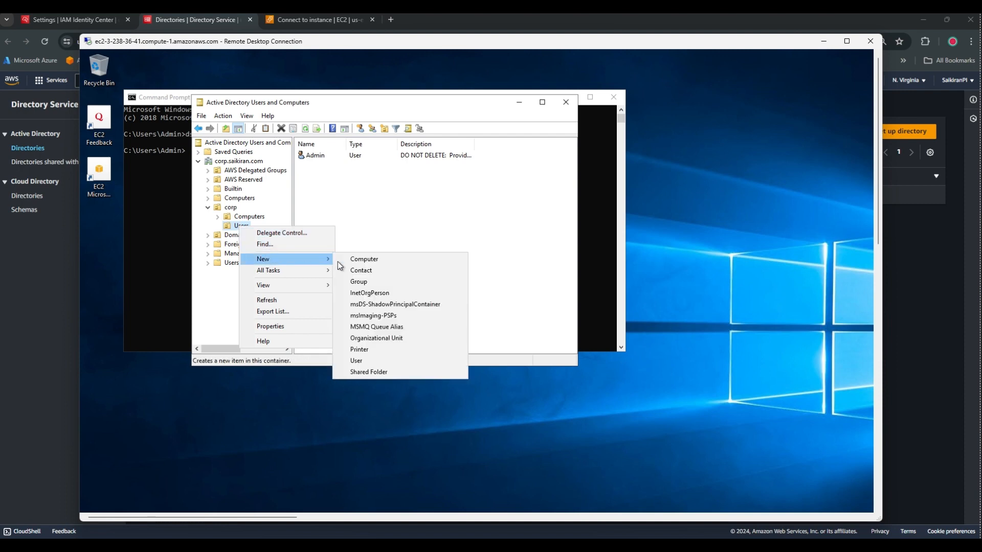
left_click(364, 361)
type("avinash")
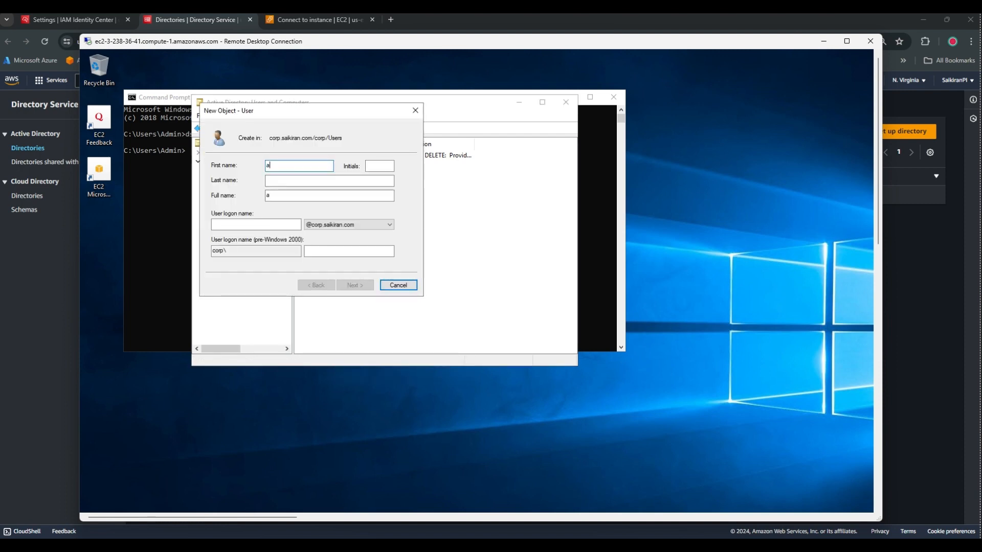
key("Tab")
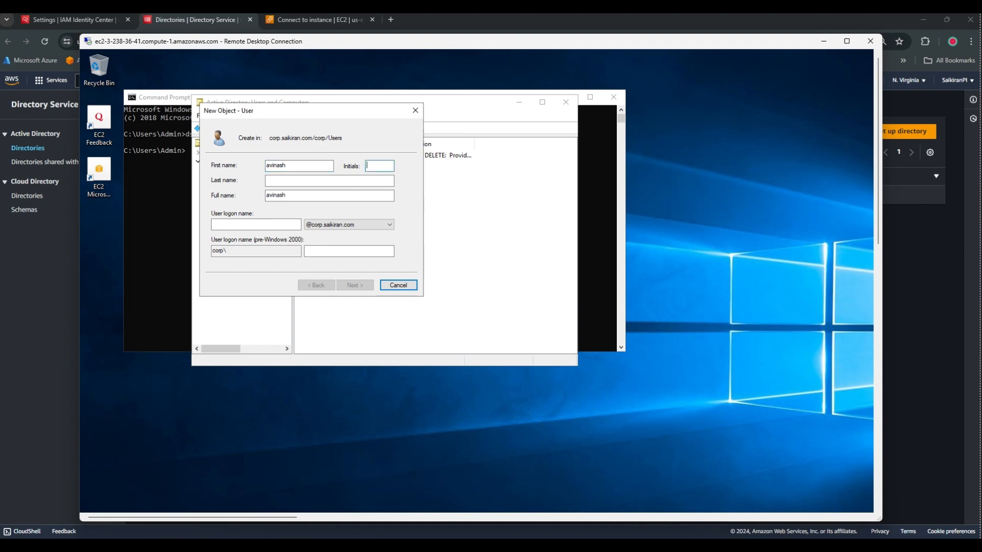
left_click(277, 227)
type("avinash")
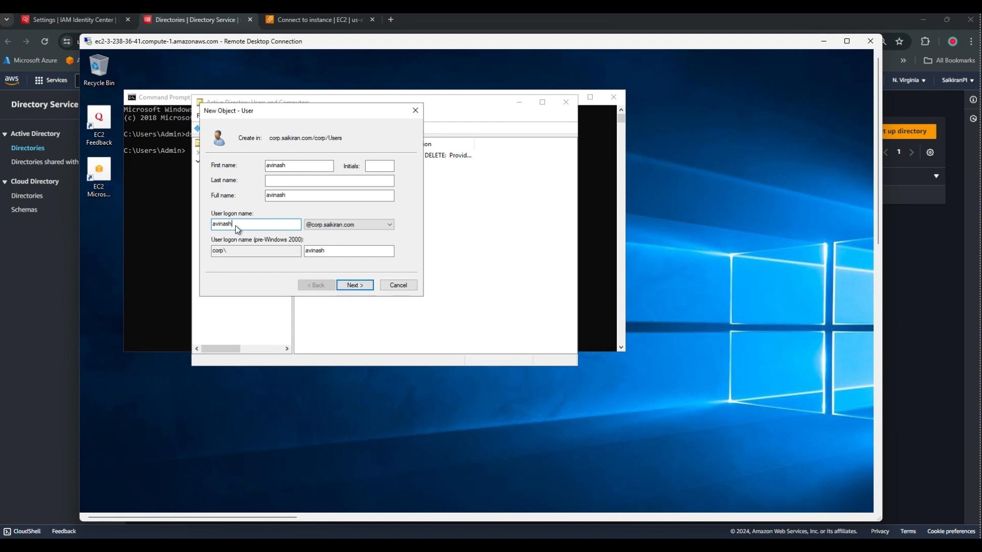
left_click(356, 285)
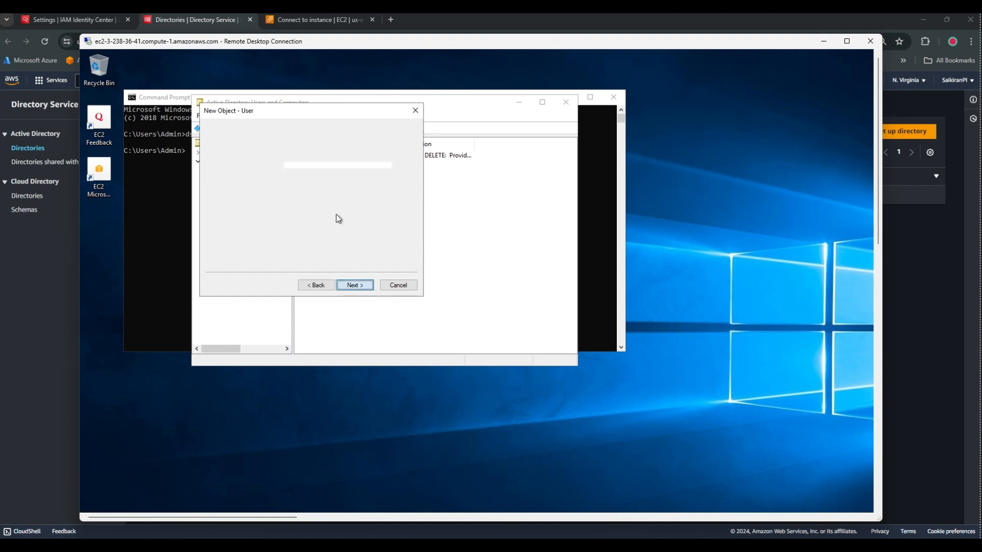
left_click(239, 199)
left_click(296, 167)
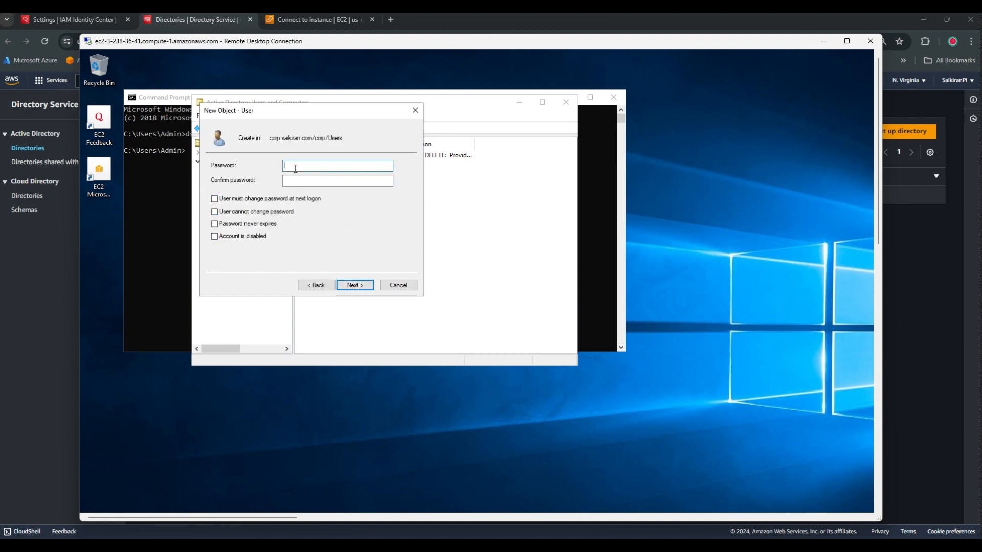
type("•••••••••••")
left_click(331, 181)
type("•••••••••••")
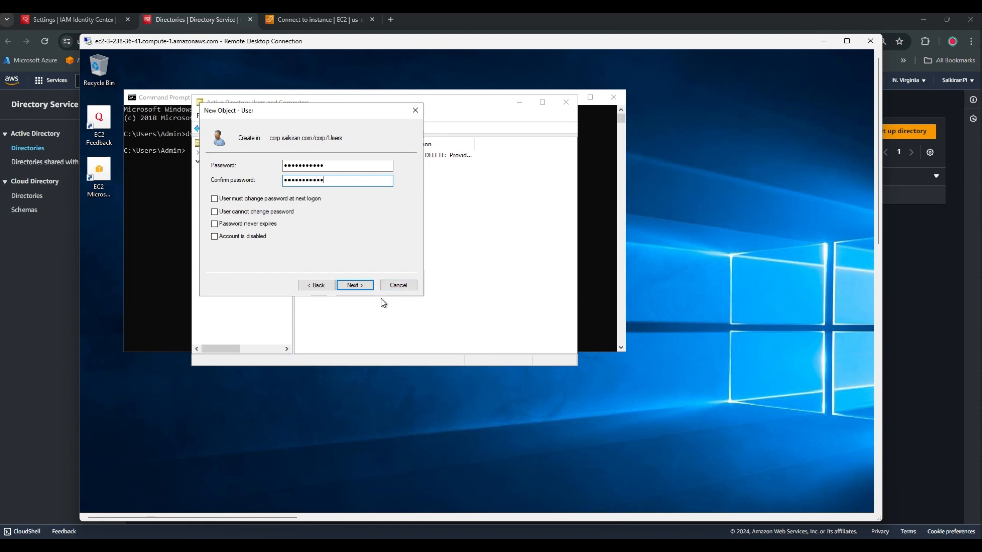
left_click(356, 285)
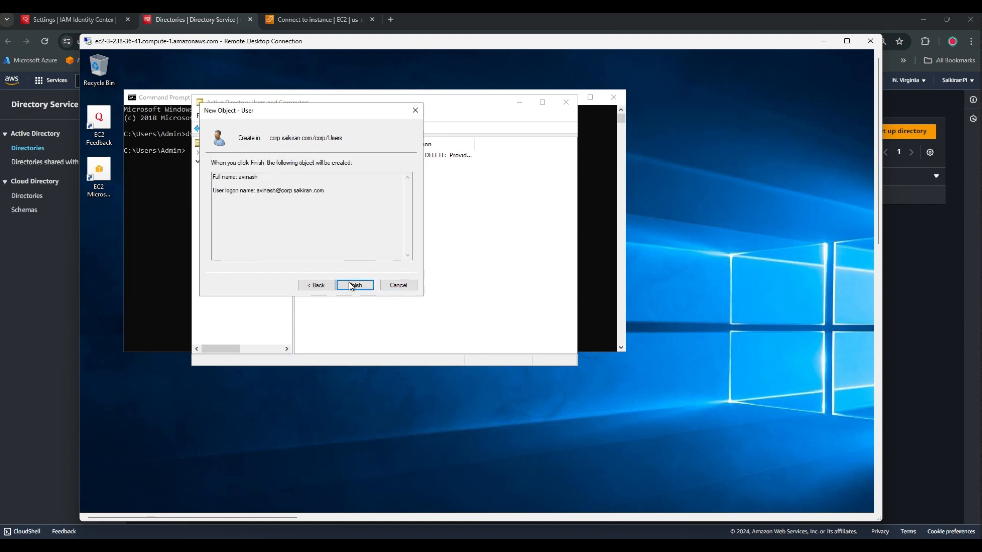
left_click(354, 284)
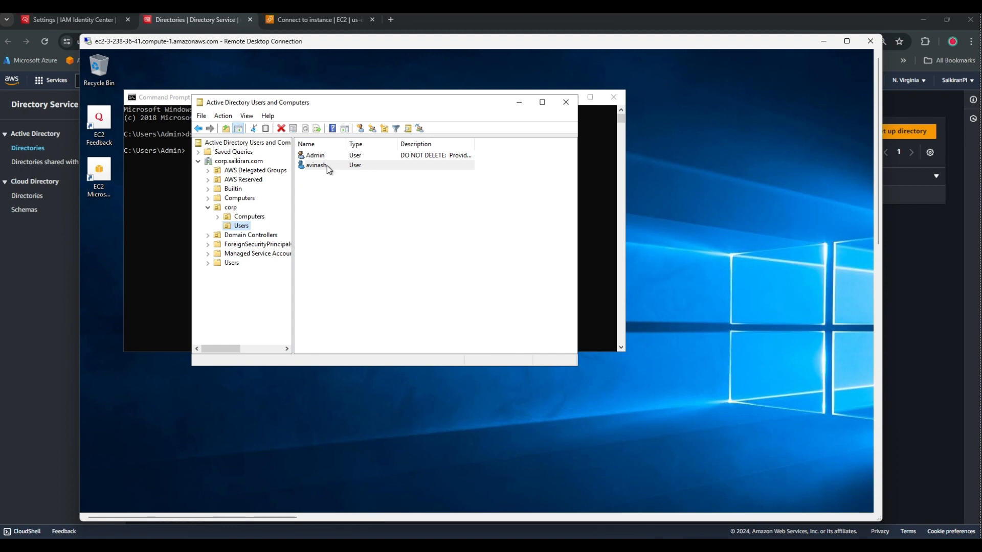
Enter avinash's telephone number and e-mail address in Properties and save.
double_click(327, 165)
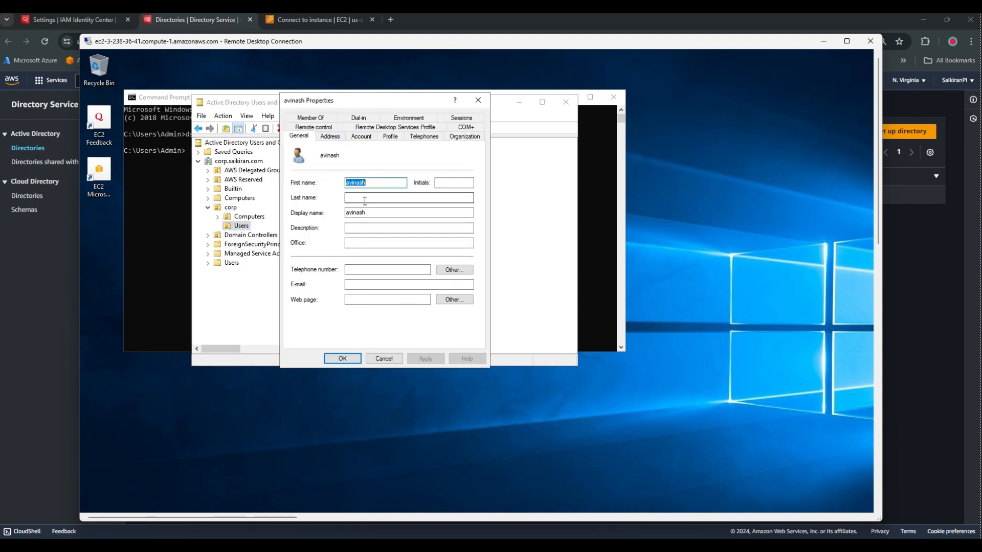
left_click(361, 197)
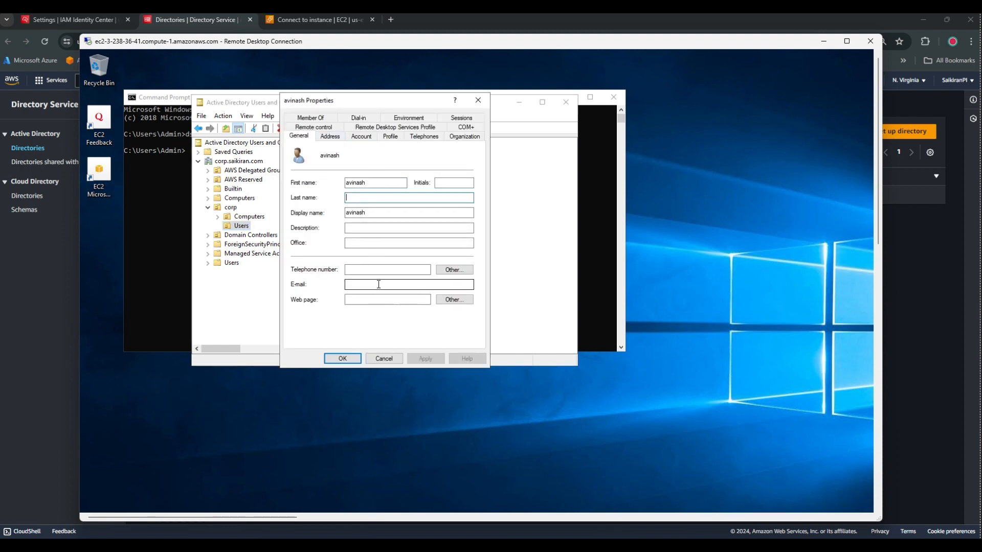
left_click(371, 270)
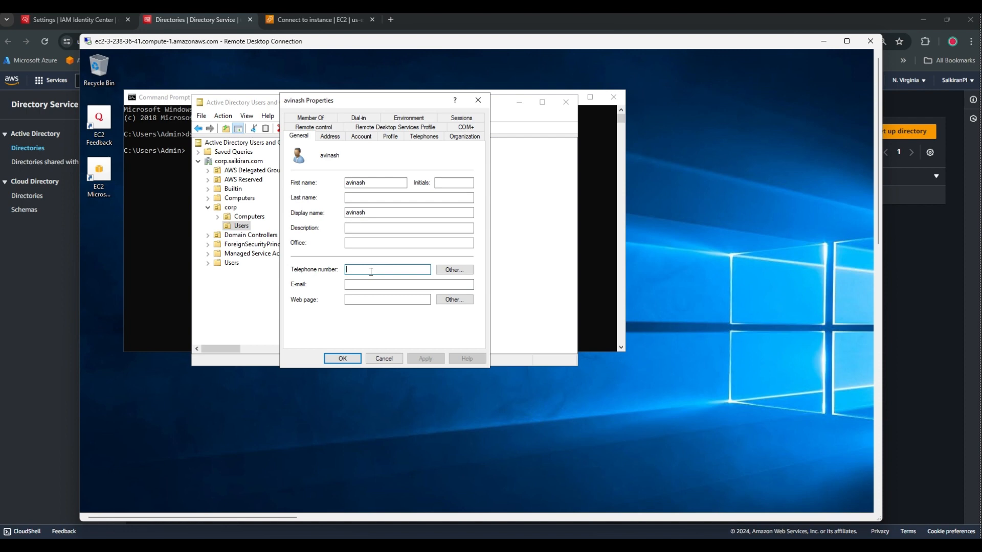
type("+91 99999999")
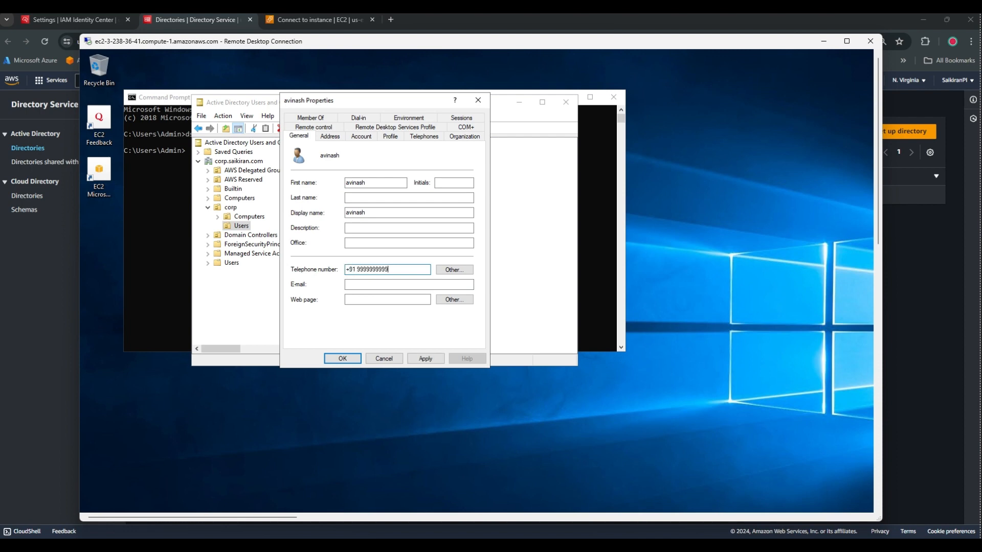
type("99")
left_click(390, 284)
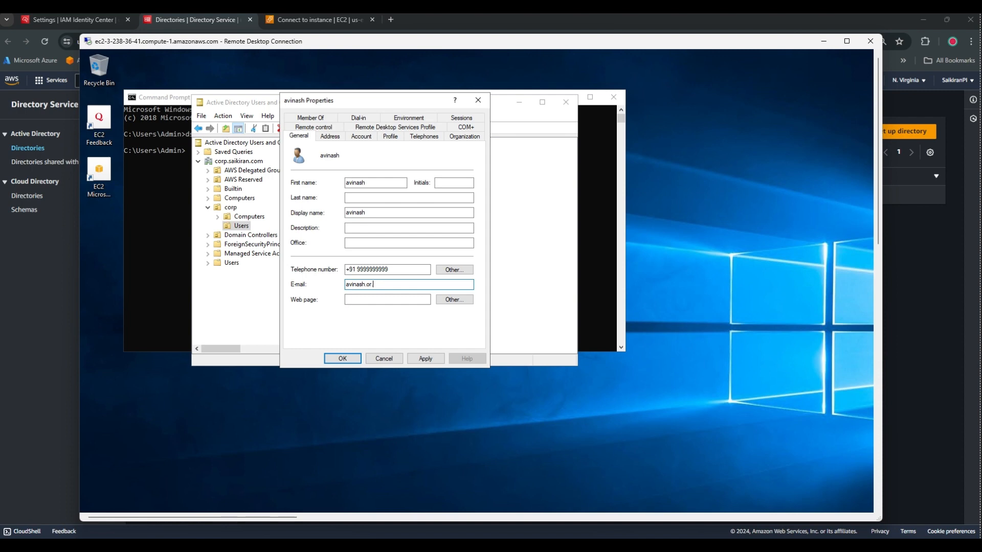
left_click(428, 359)
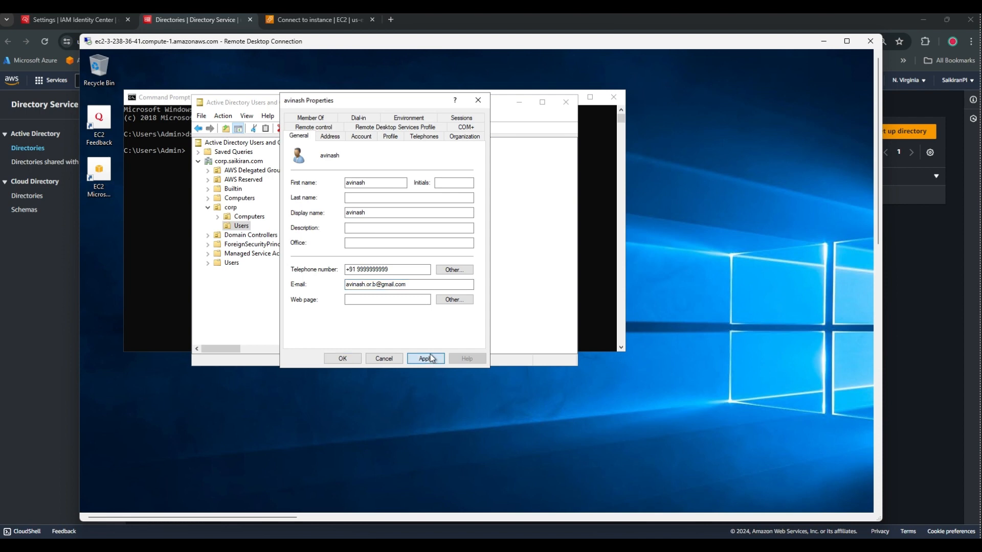
left_click(338, 359)
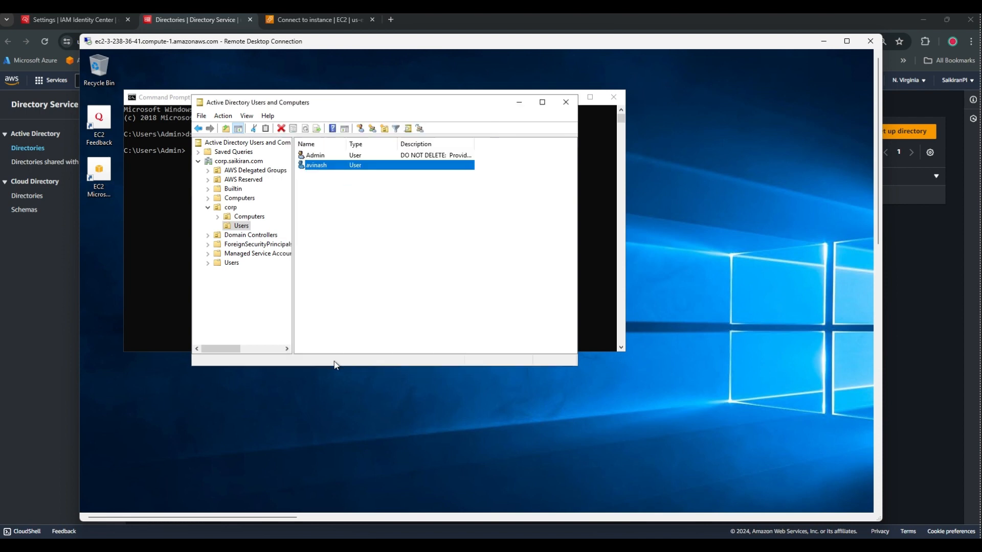
Create user murthy in corp Users with a password and no forced change at logon.
right_click(242, 226)
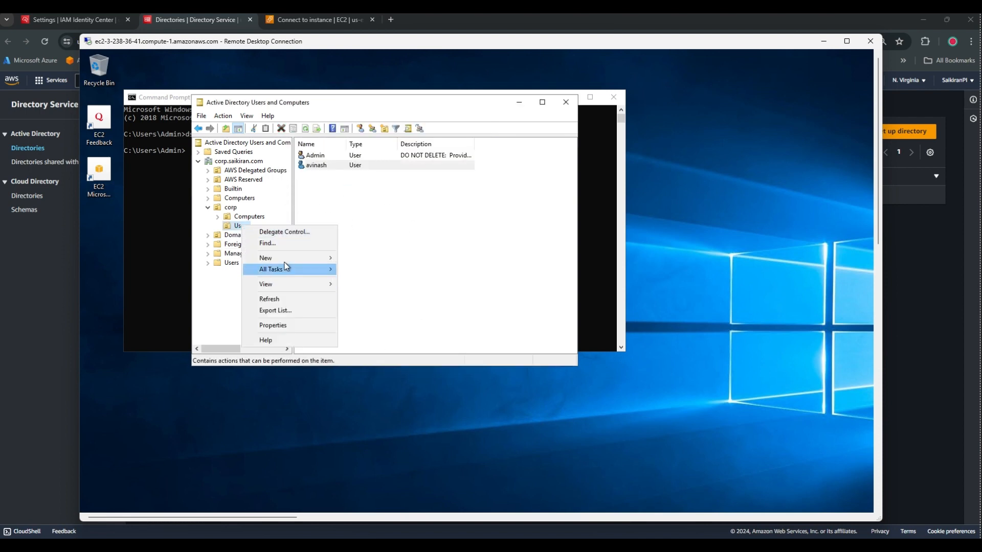
mouse_move(286, 258)
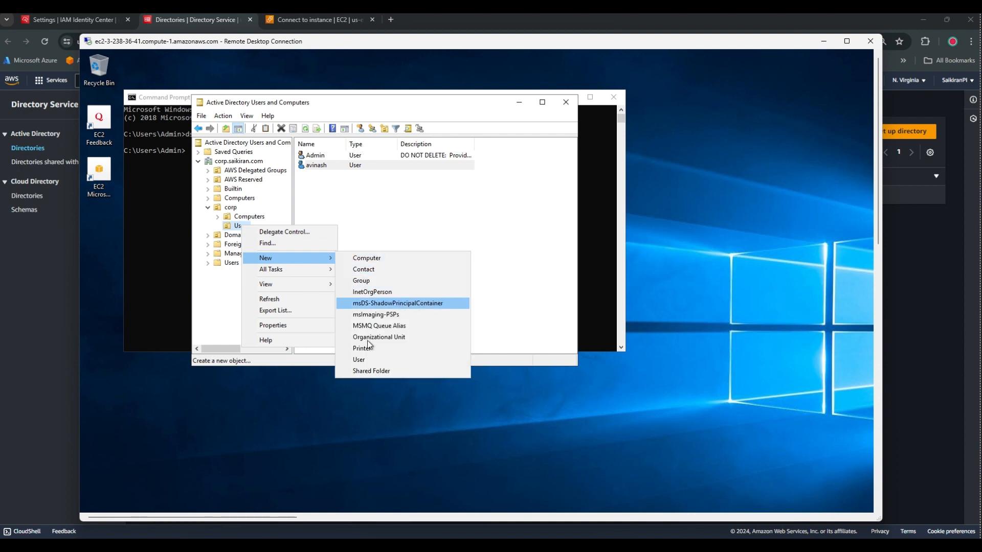
left_click(364, 359)
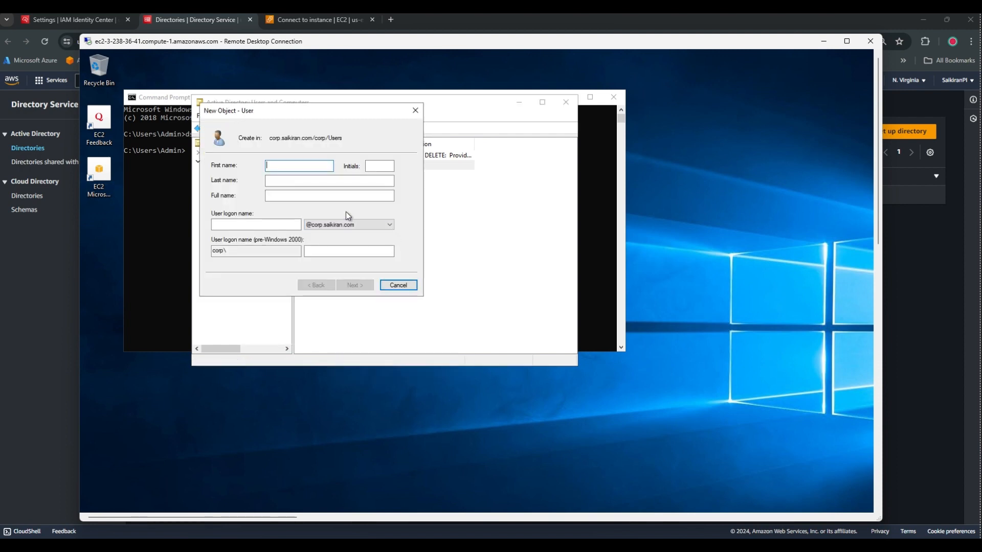
type("murthy")
left_click(298, 225)
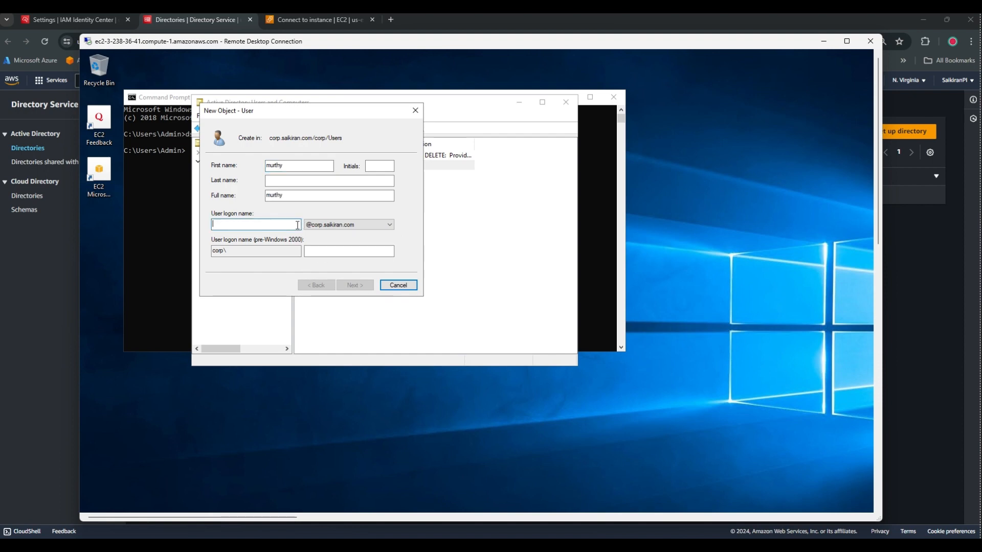
type("murt")
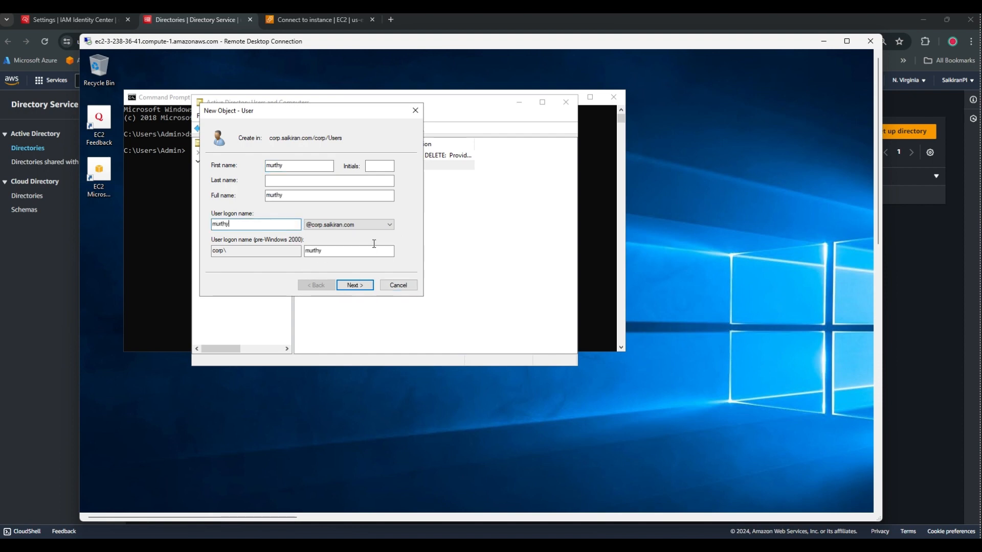
type("hy")
left_click(355, 287)
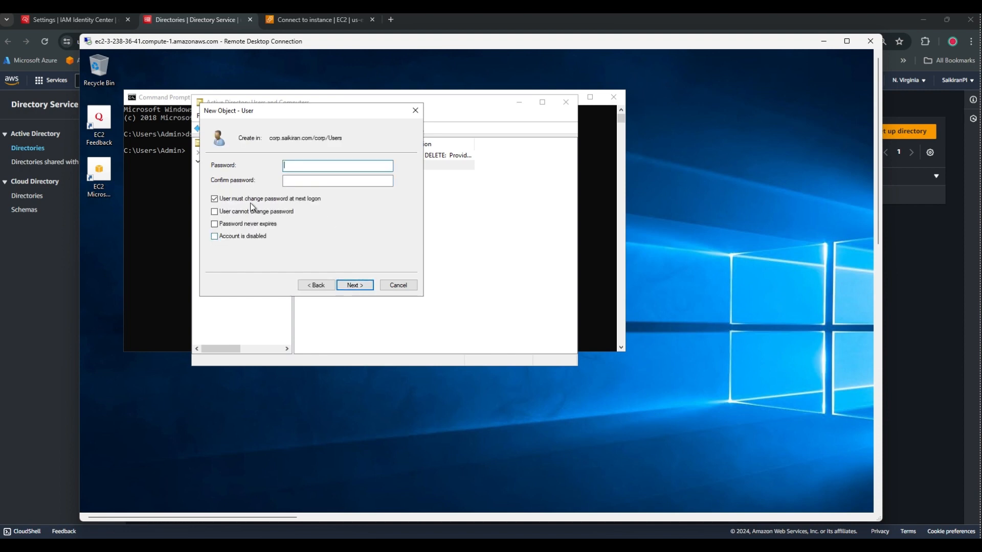
left_click(214, 199)
left_click(313, 168)
type("•••••••••••")
key("Tab")
type("•••••")
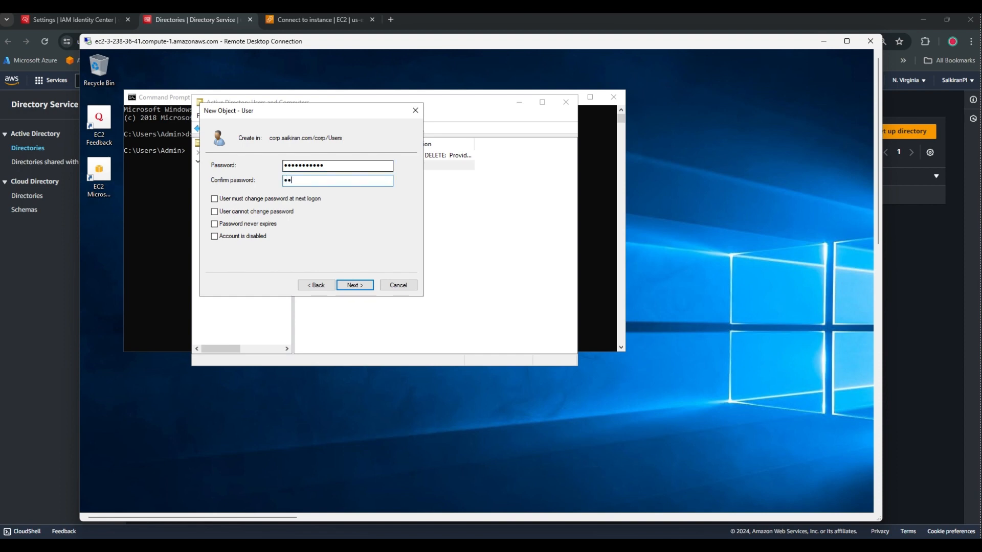
type("••••••")
left_click(353, 285)
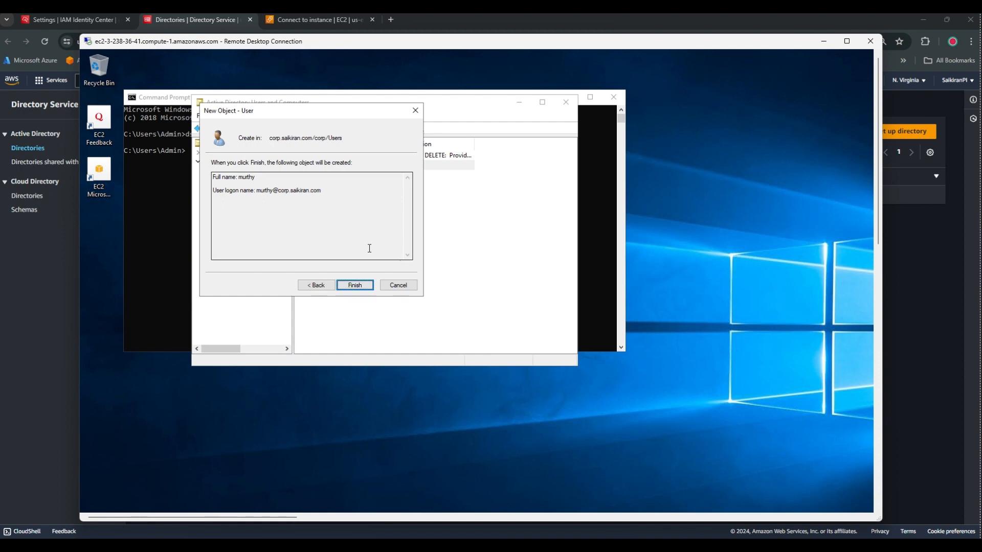
left_click(355, 286)
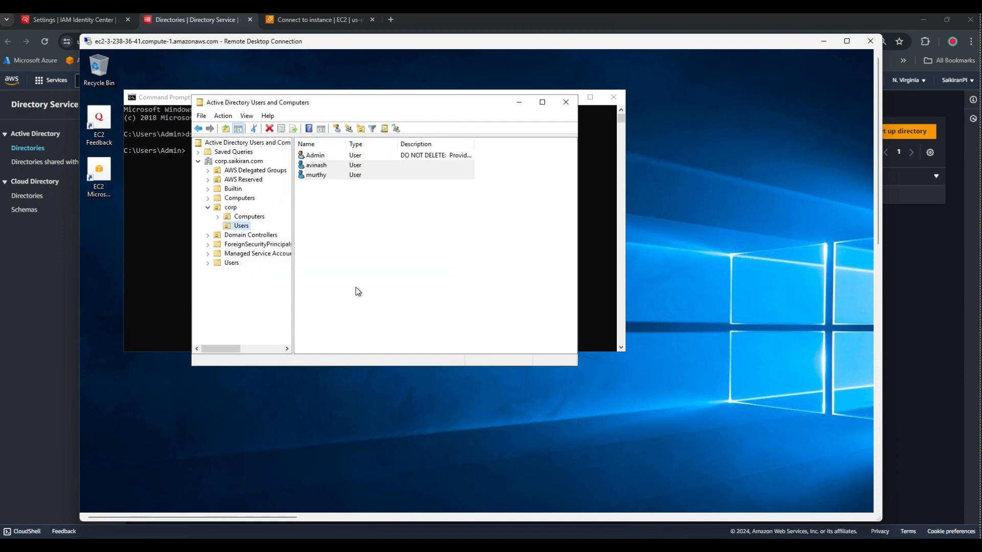
Enter murthy's telephone number and e-mail address in Properties and apply.
double_click(325, 174)
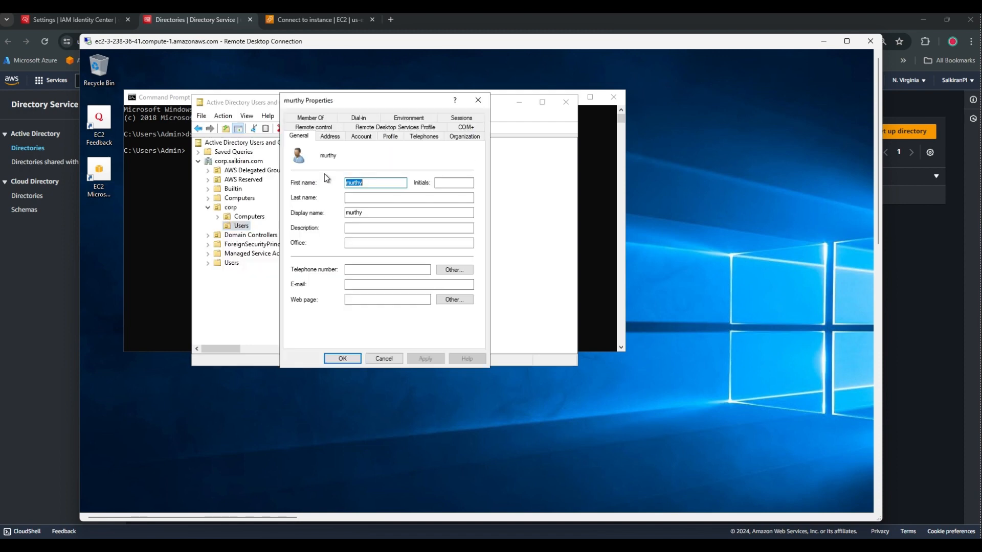
left_click(370, 271)
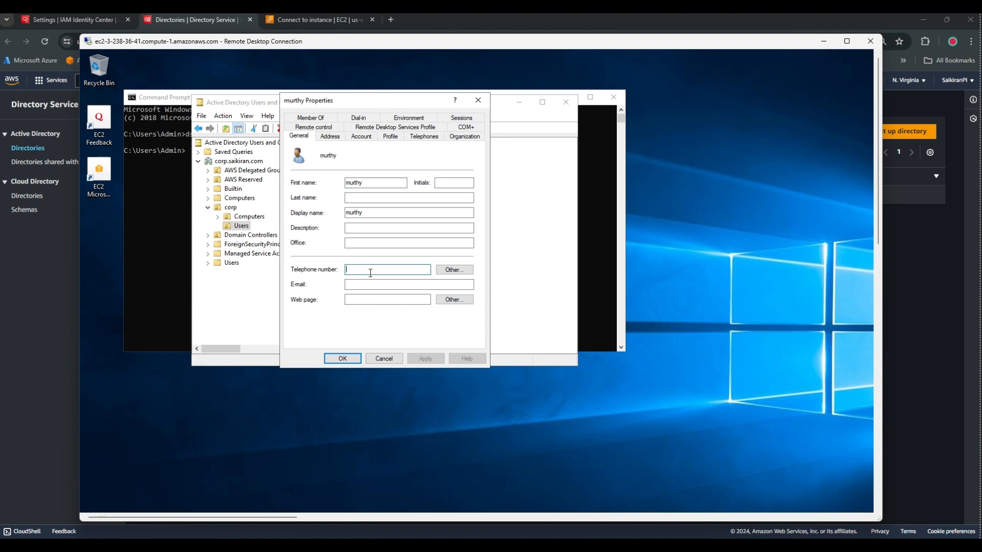
type("+91 88888888888")
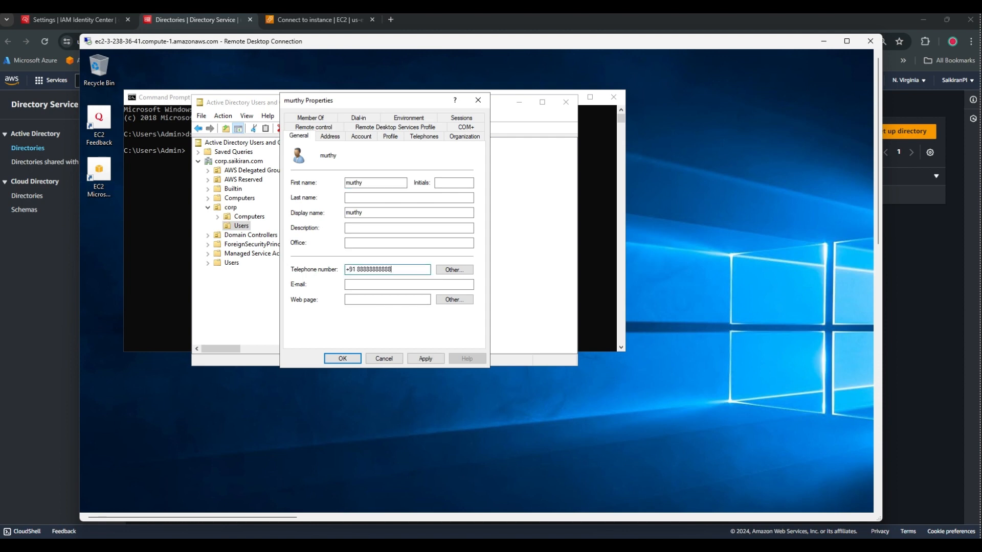
left_click(372, 285)
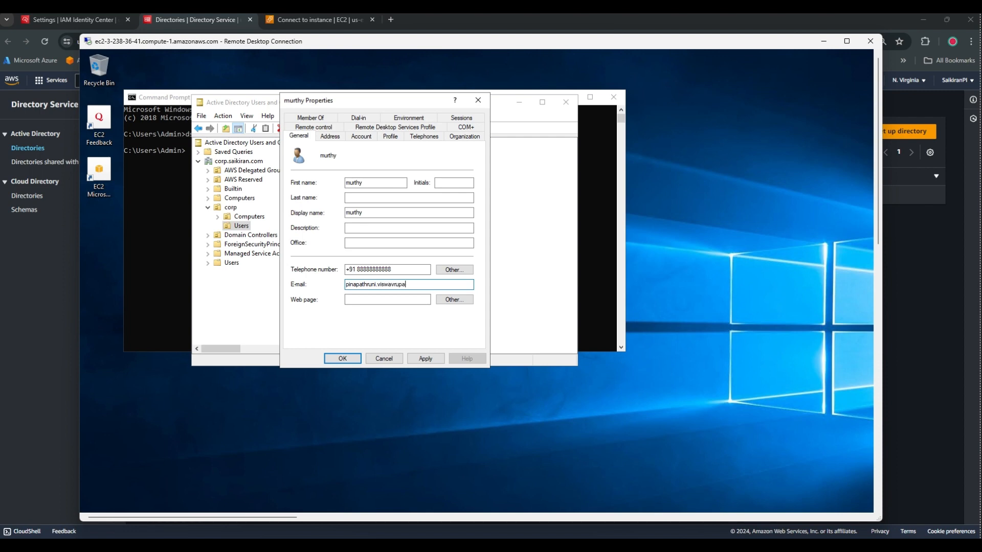
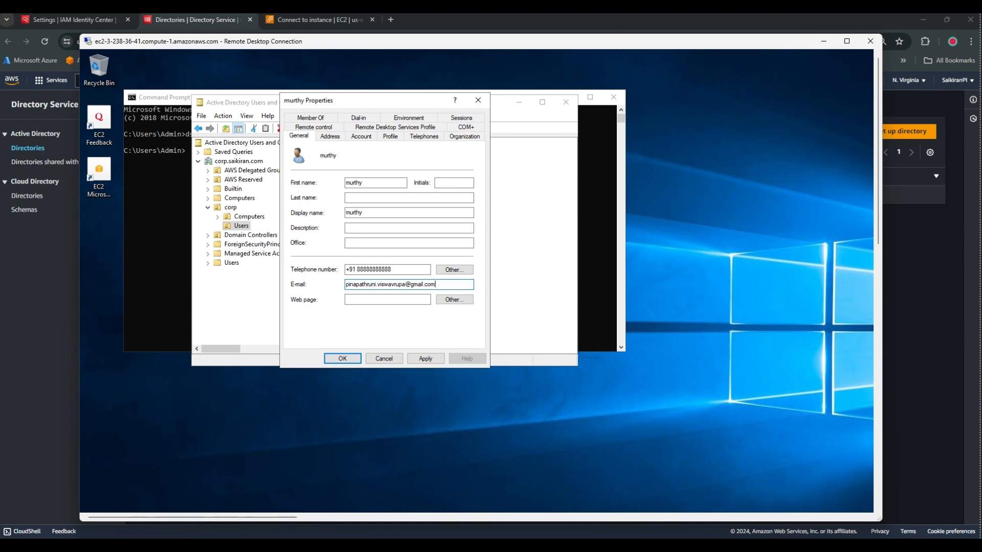
left_click(424, 359)
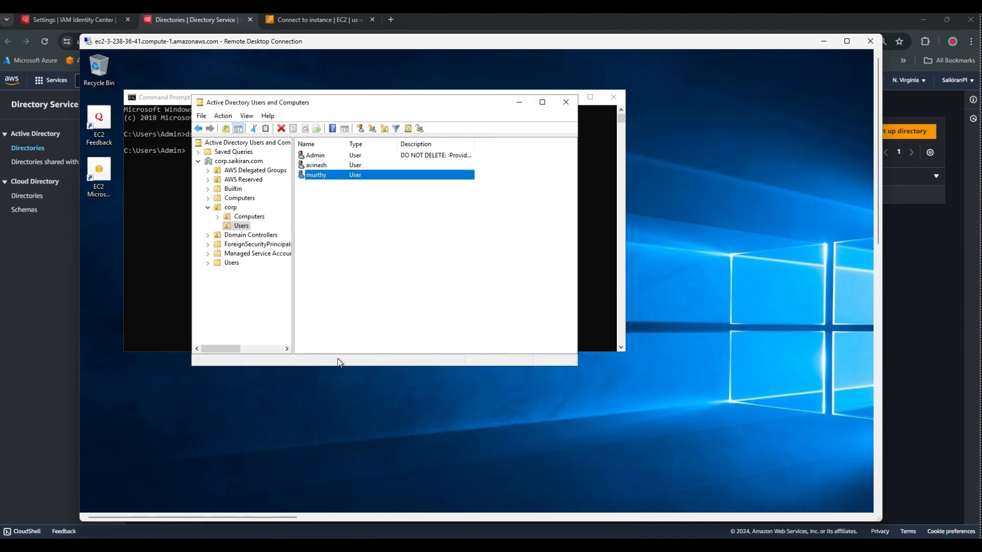
Create a new group named awsadmingroup in the corp Users container.
left_click(379, 224)
left_click_drag(388, 99, 432, 98)
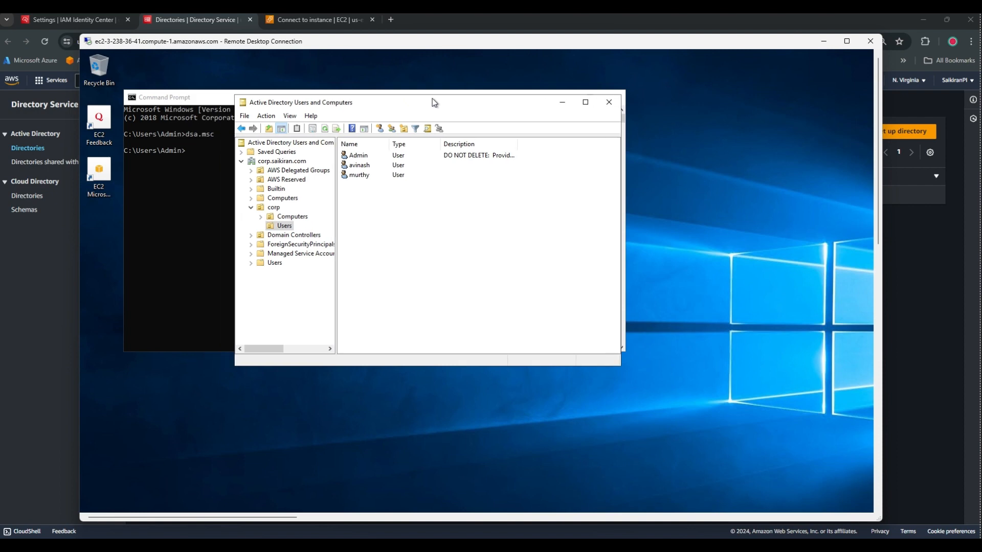
right_click(366, 194)
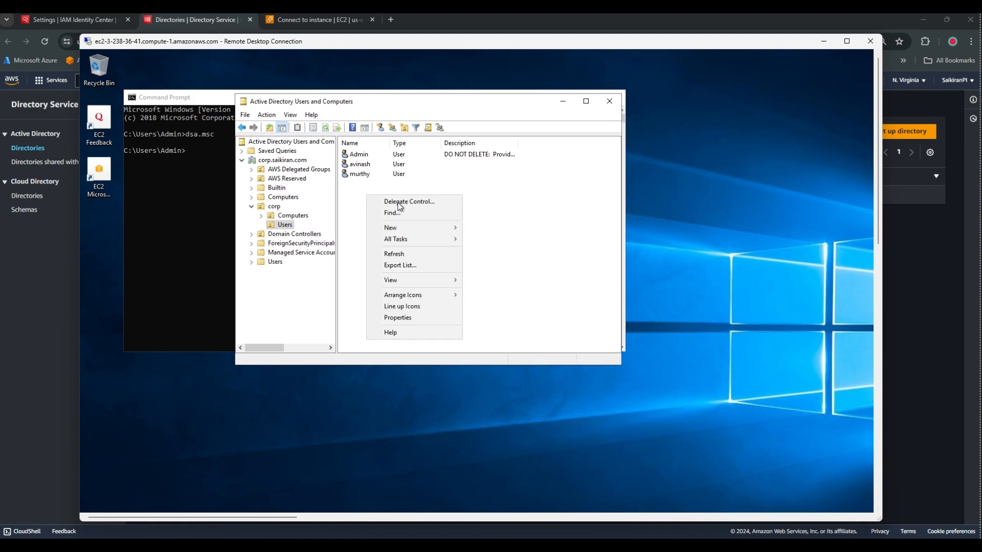
mouse_move(409, 229)
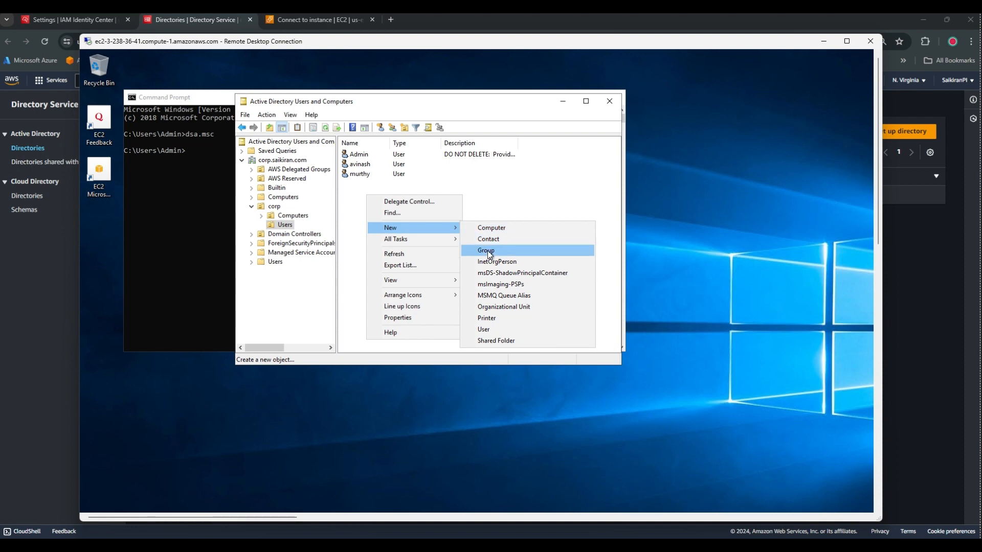
left_click(487, 251)
type("aws")
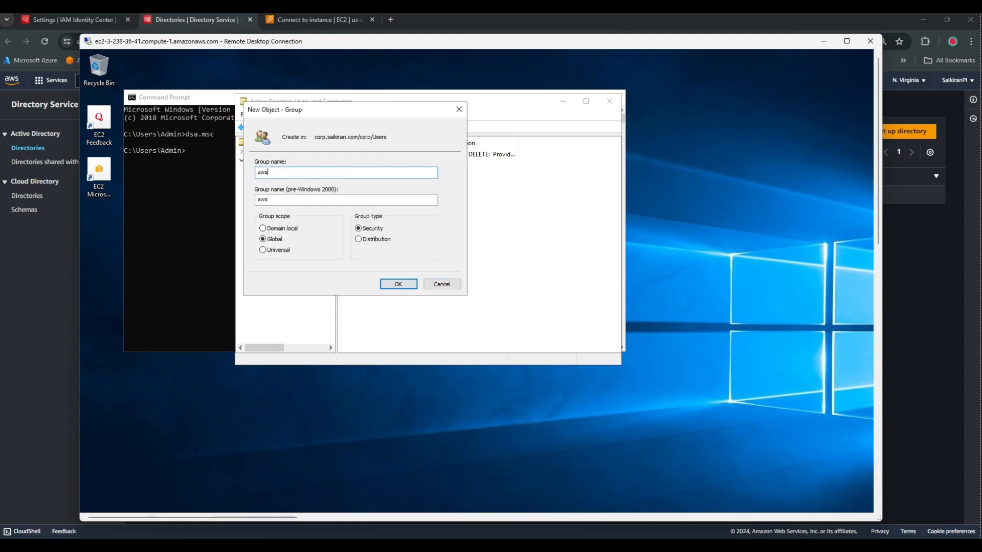
type("adminfgroup")
key("BackSpace")
key("BackSpace")
key("BackSpace")
type("g")
left_click(402, 284)
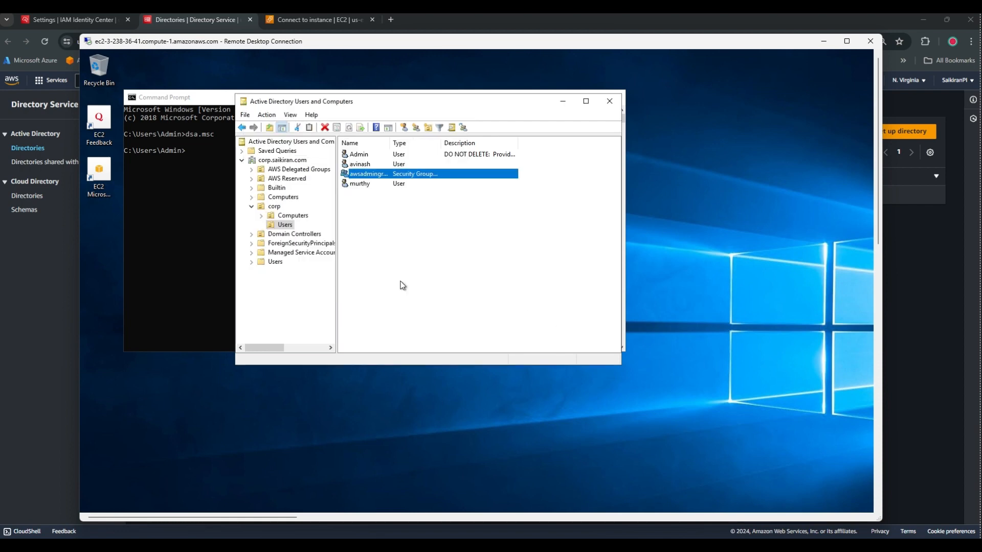
Add avinash and murthy as members of awsadmingroup and save.
double_click(375, 177)
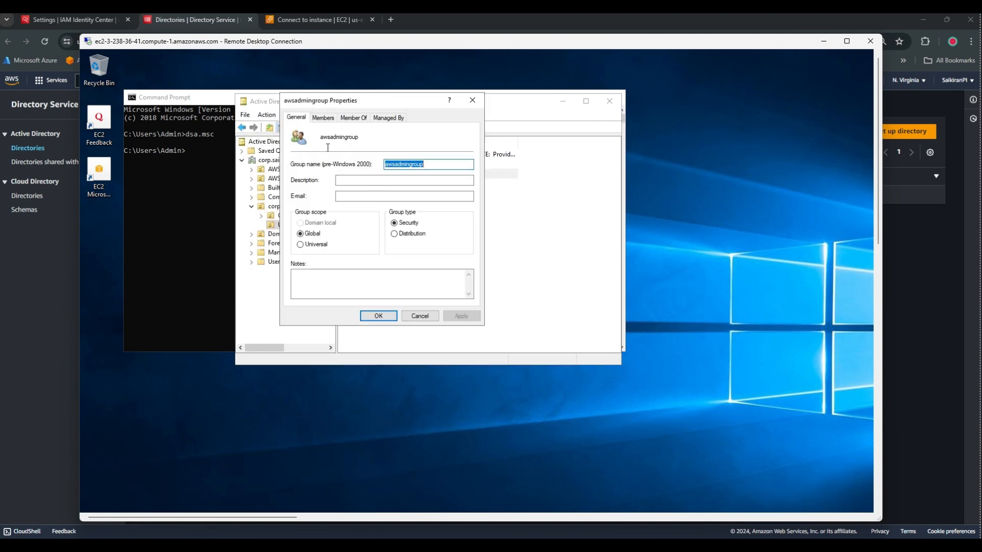
left_click(323, 118)
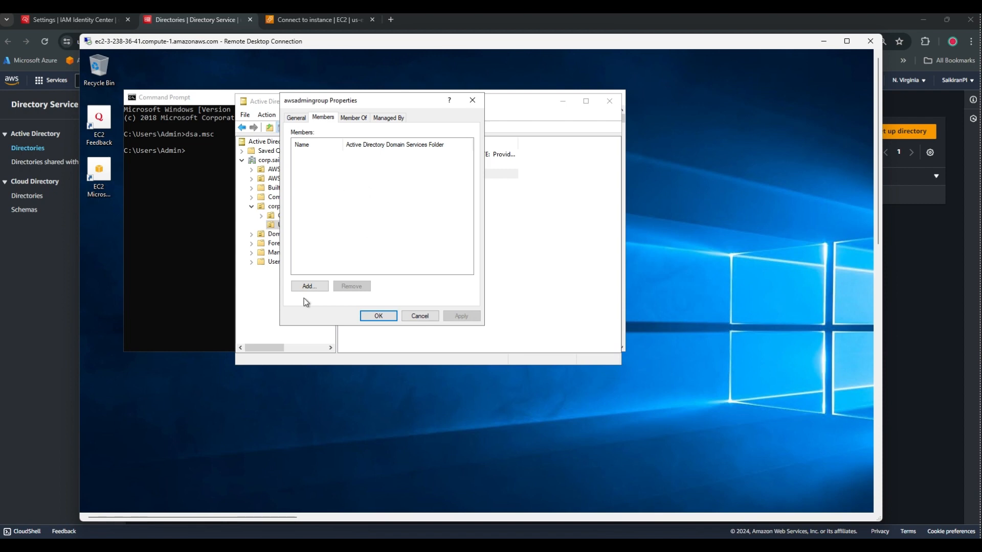
left_click(308, 286)
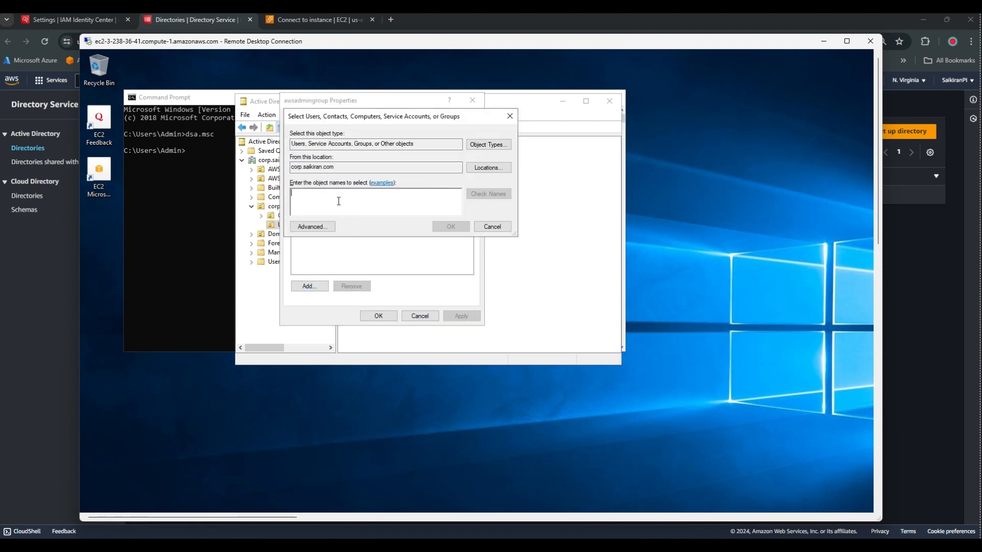
type("avinash")
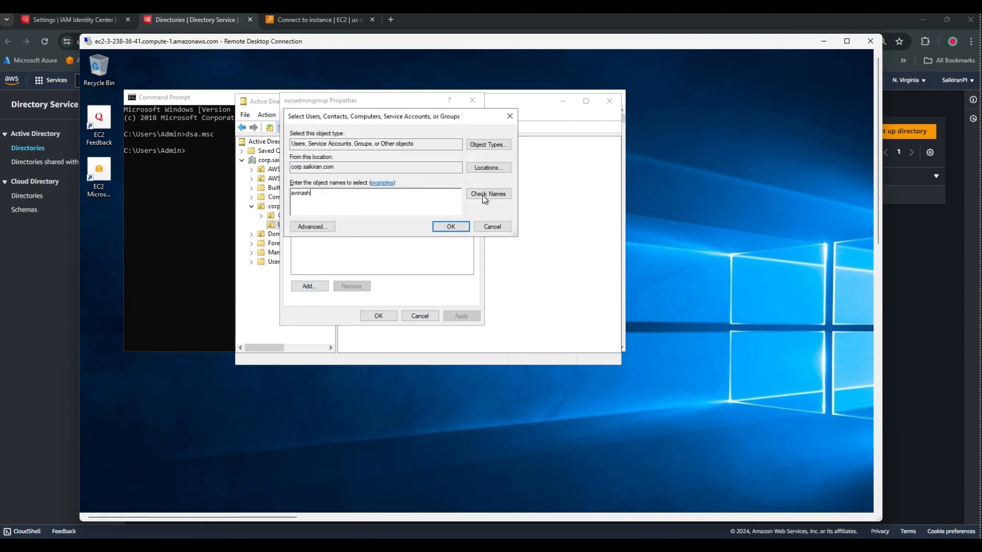
left_click(486, 195)
type("murthy")
left_click(486, 194)
left_click(452, 226)
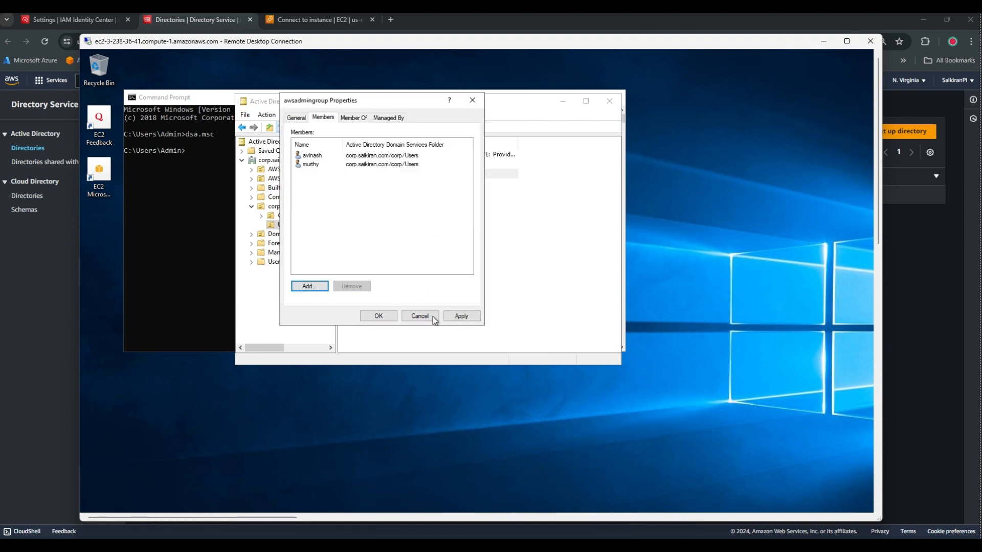
left_click(460, 316)
left_click(379, 316)
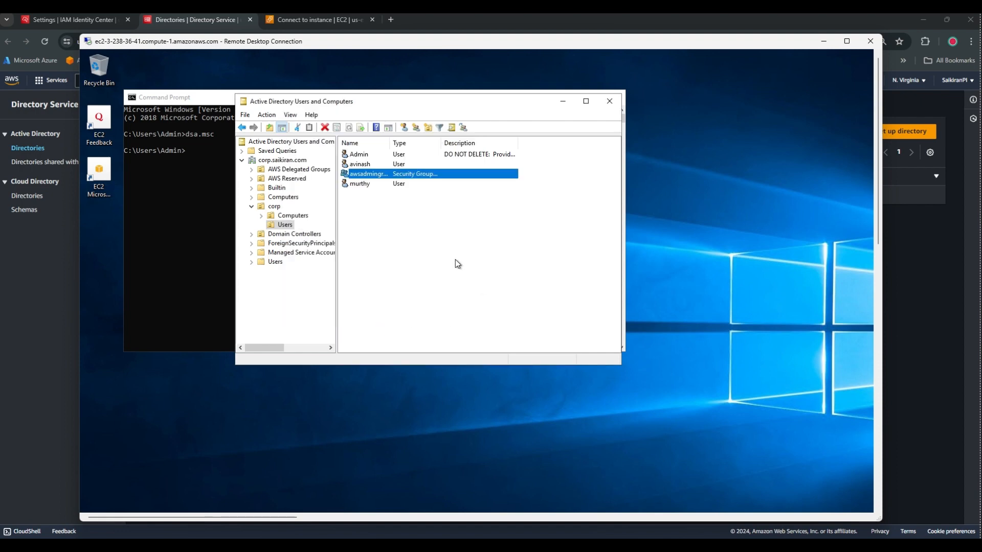
Go back to the 'Settings | IAM Identity Center' browser tab.
left_click(362, 203)
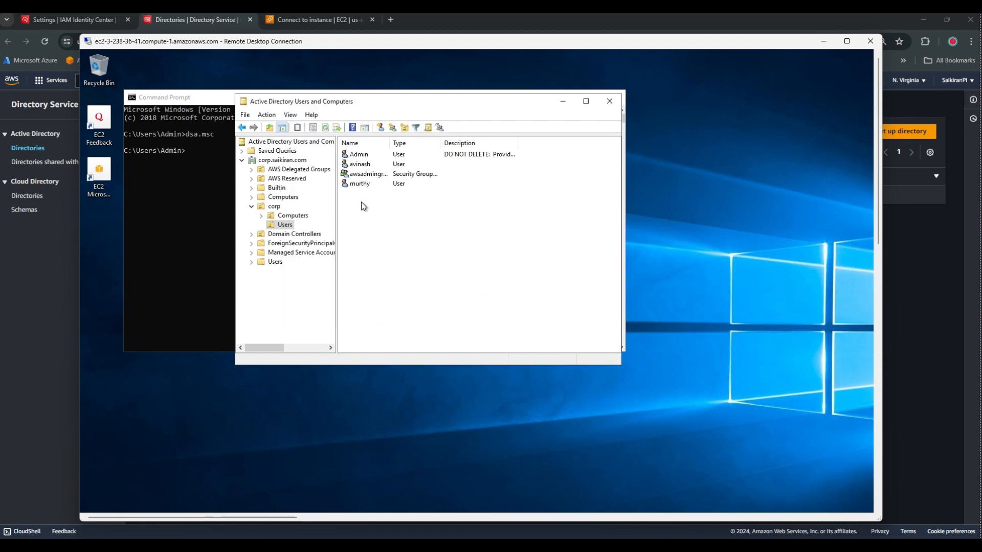
left_click(431, 28)
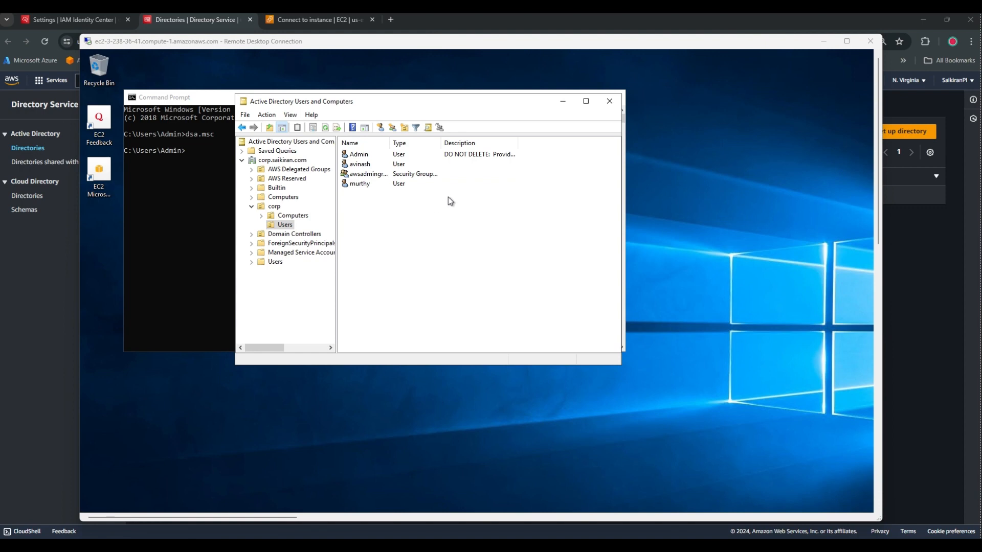
left_click(59, 19)
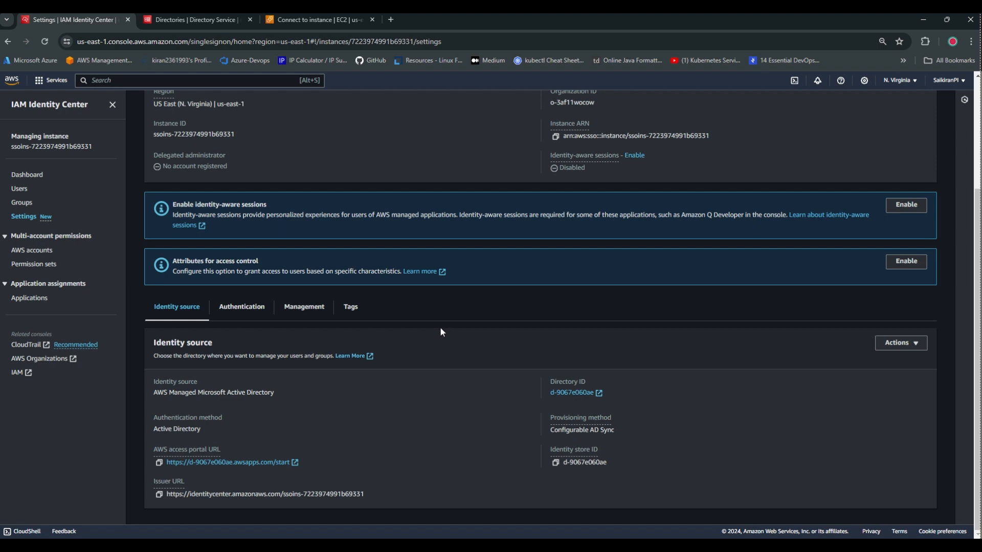
Open the organization's AWS accounts page, which lists the management account under Root.
scroll(419, 345, "up", 3)
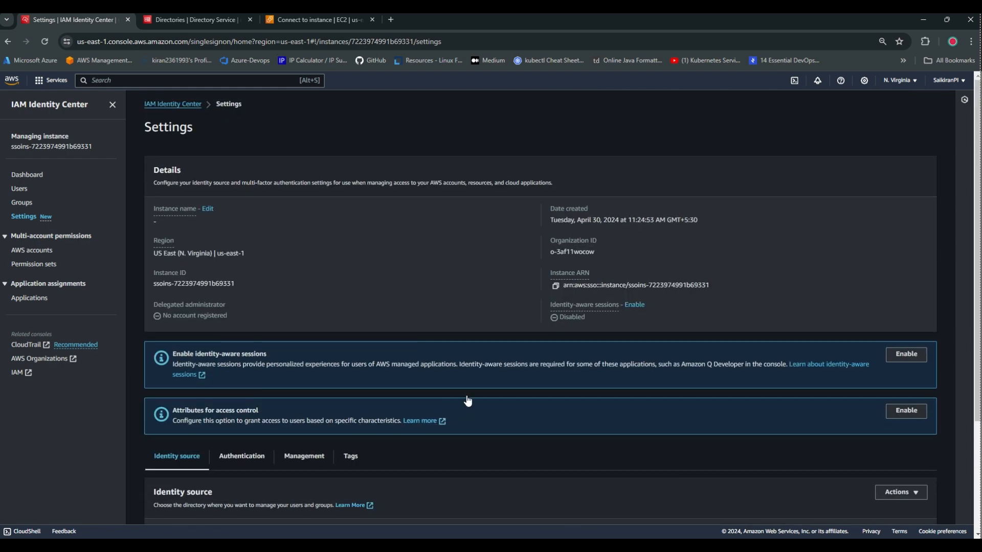
left_click(39, 251)
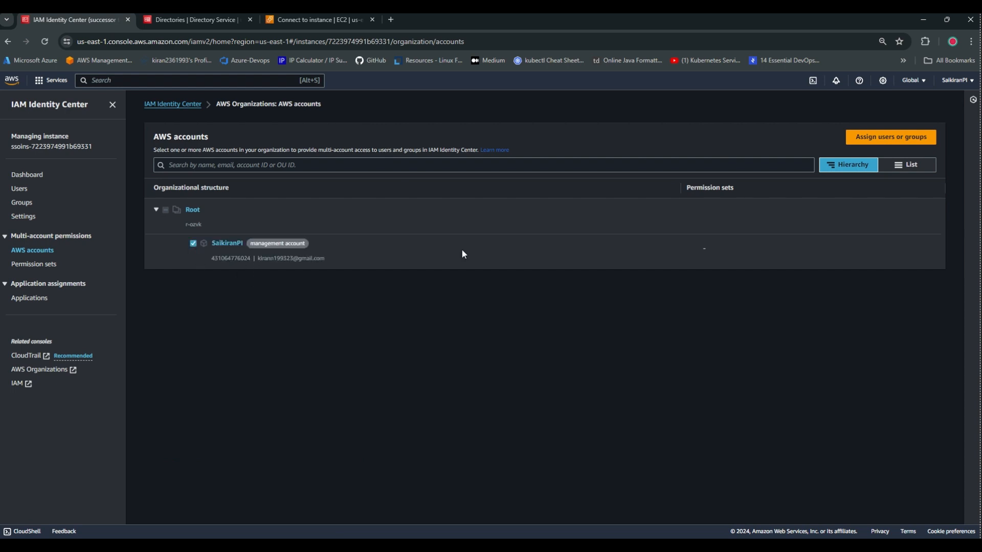
Check the management account's assignable users, find none, and open the AD sync settings.
left_click(894, 137)
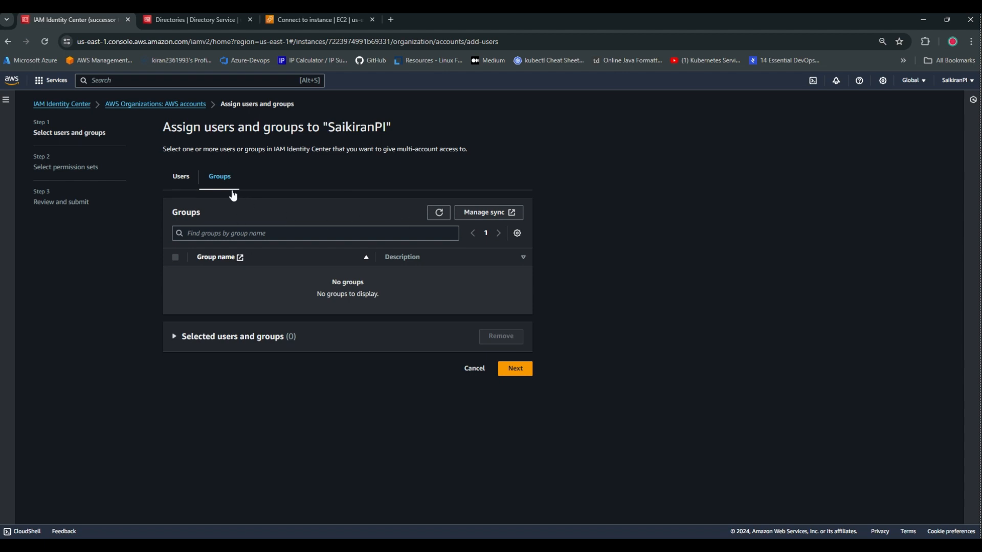
left_click(179, 183)
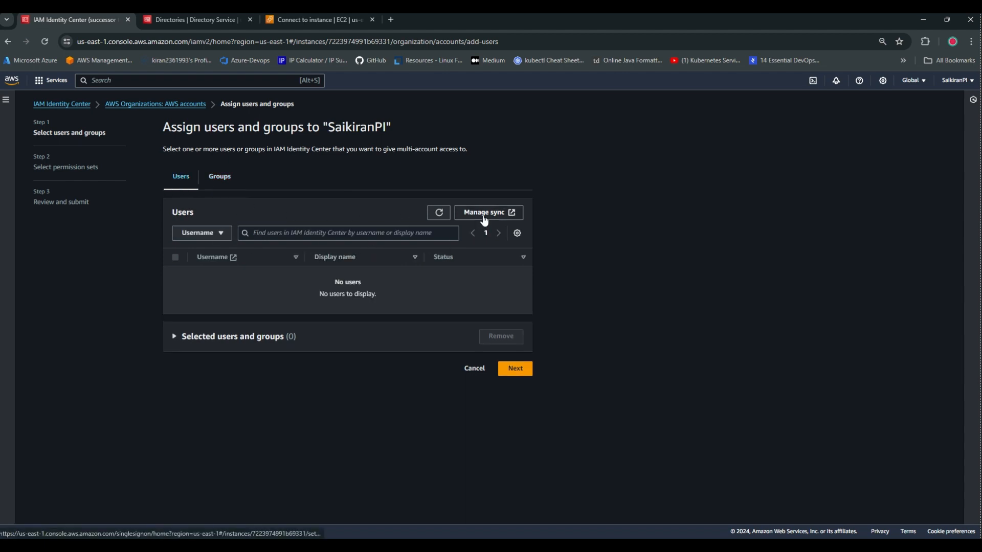
left_click(486, 214)
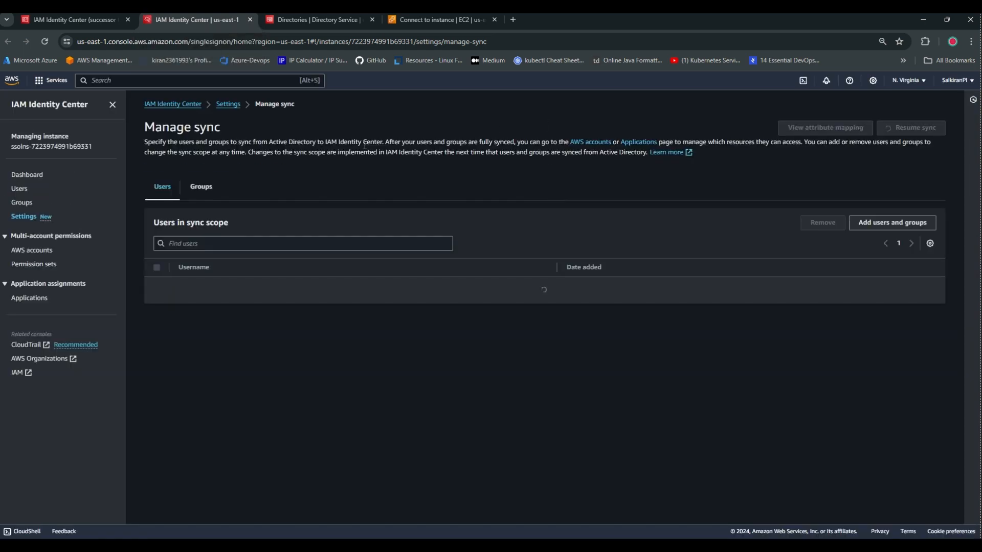
Add the first Active Directory user's username to the sync scope list.
left_click(870, 225)
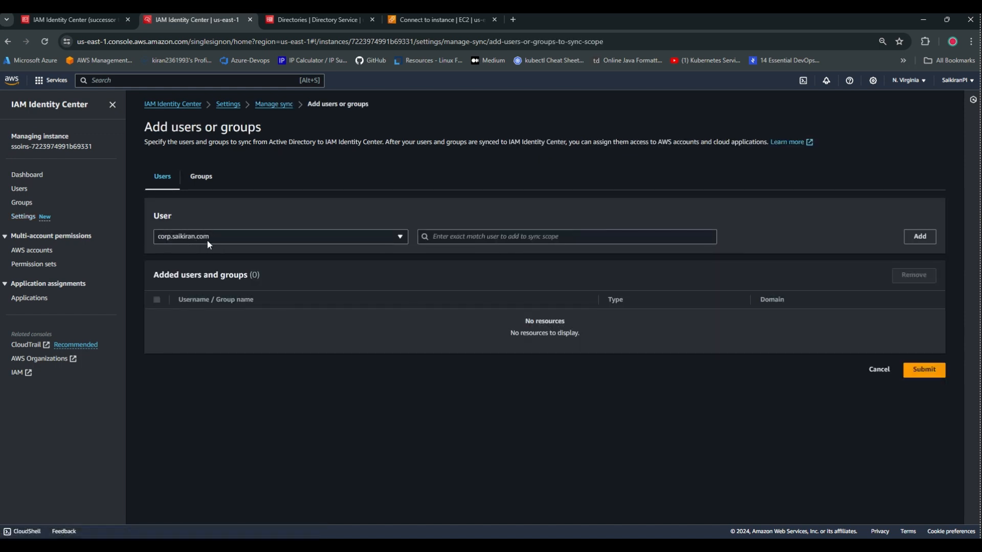
left_click(467, 238)
type("avinash")
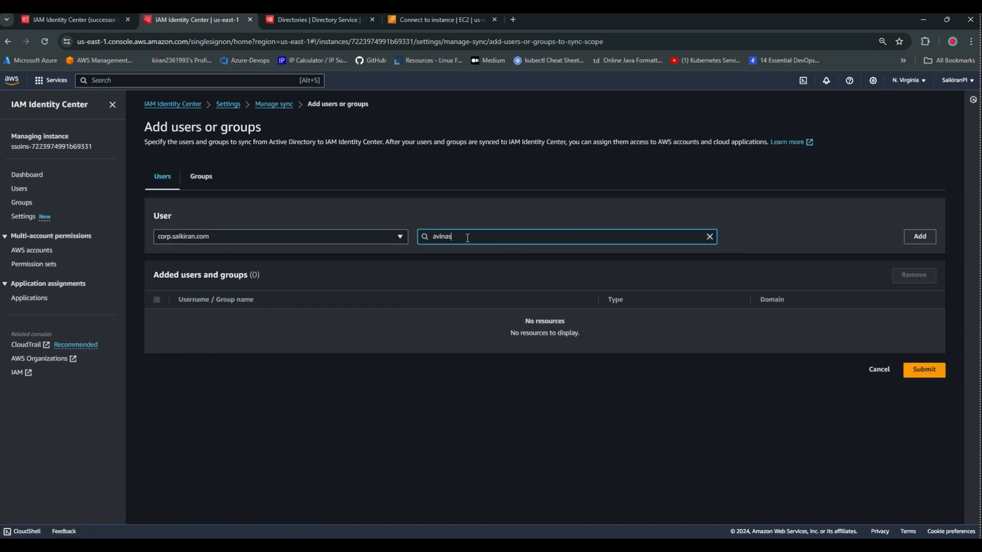
left_click(914, 239)
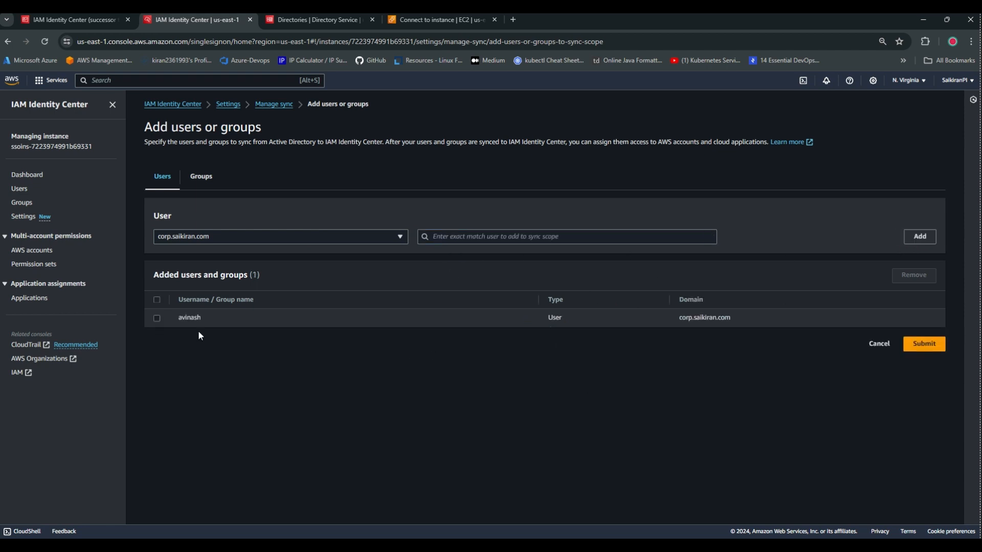
Replace the rejected second username with a valid AD user and submit both to the sync scope.
left_click(456, 236)
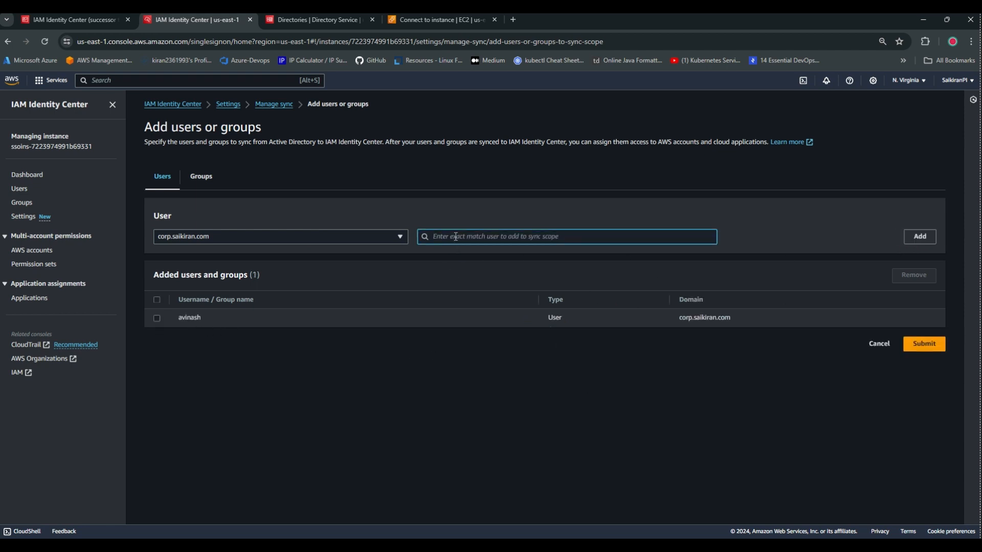
type("saikiran")
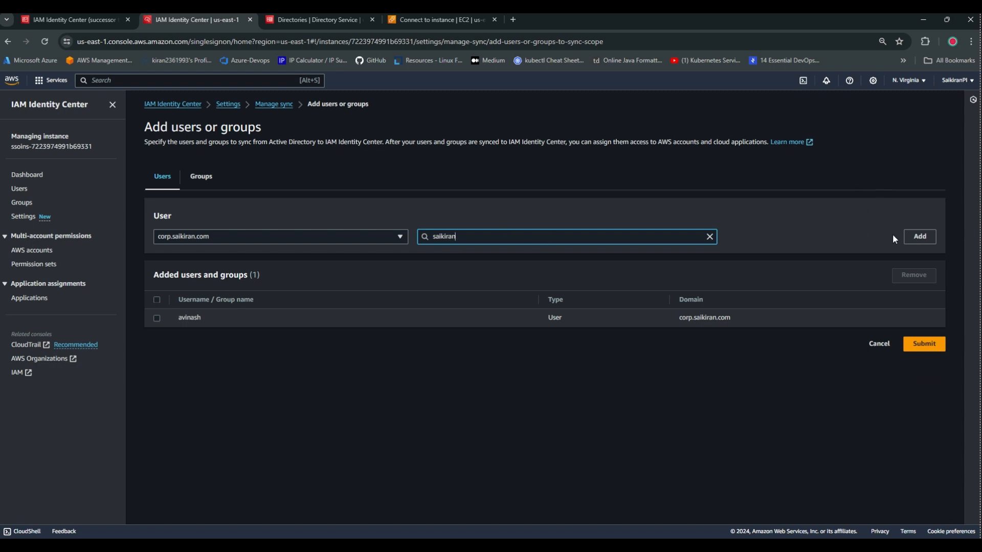
left_click(920, 236)
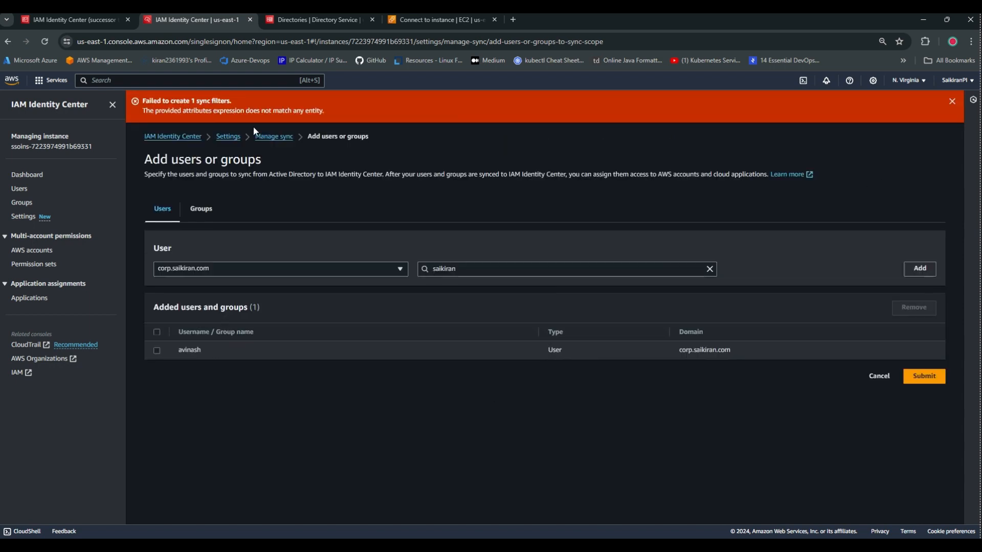
left_click(951, 101)
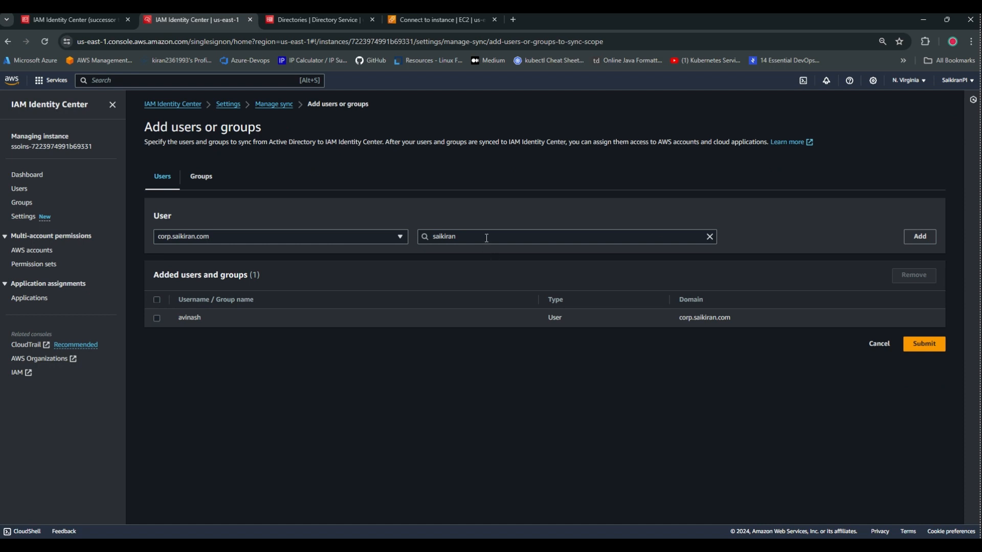
double_click(486, 238)
type("murthy")
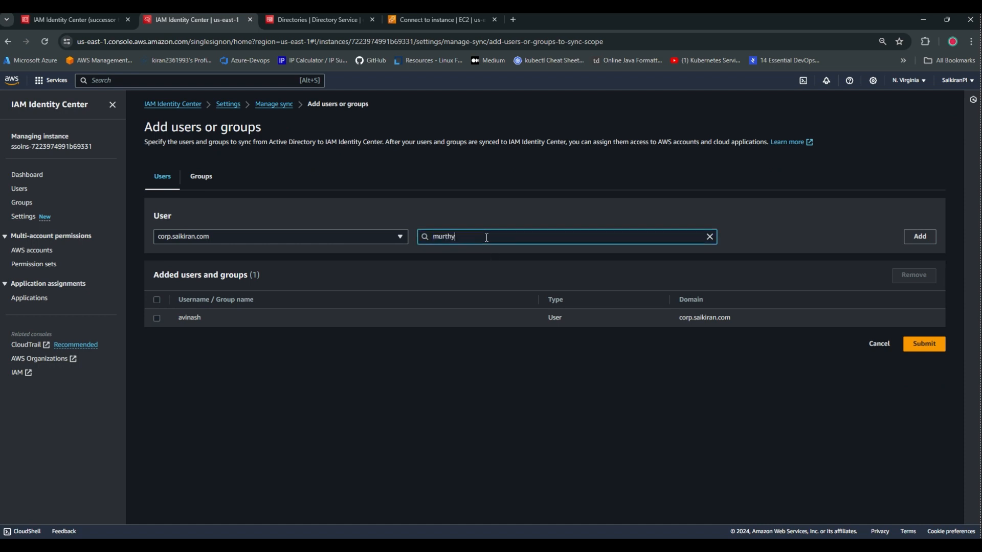
left_click(920, 236)
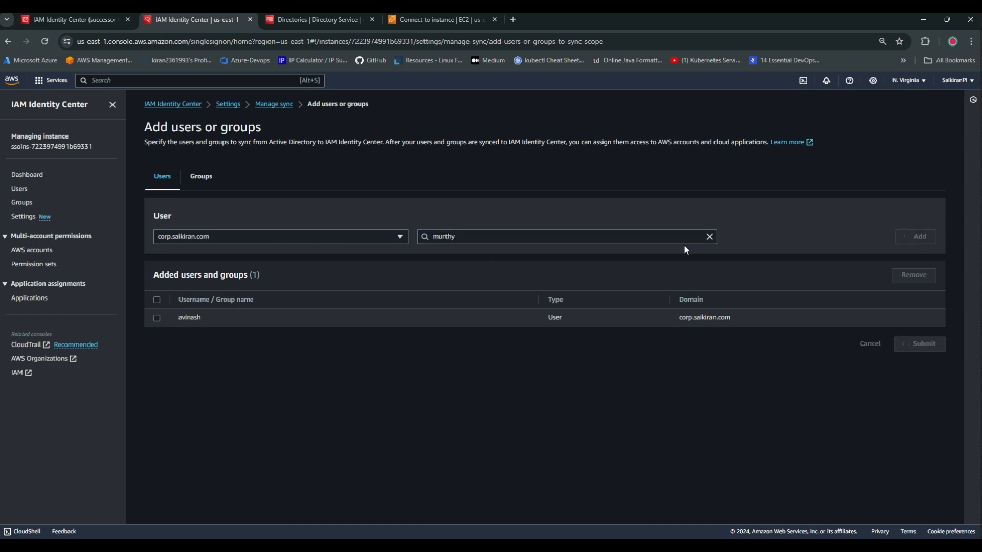
left_click(921, 364)
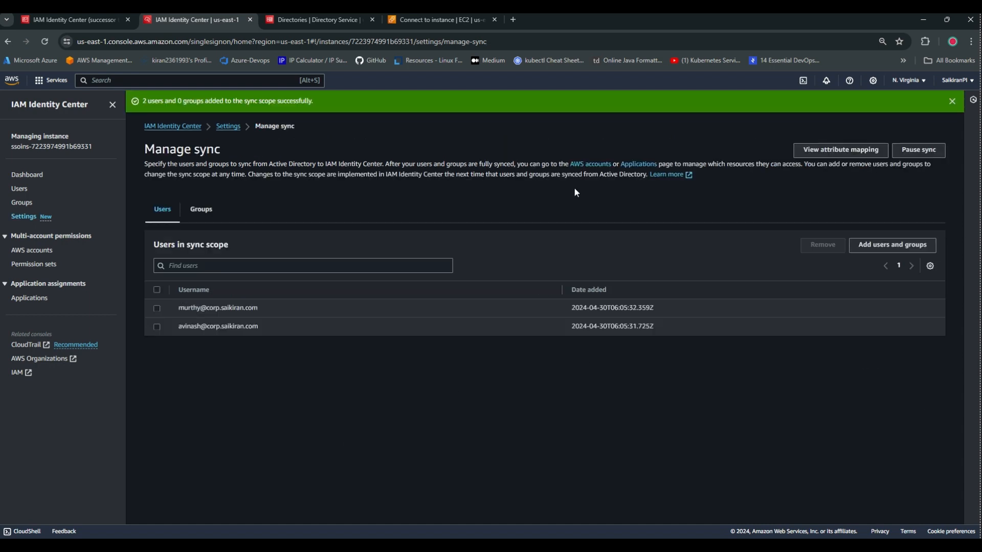
Refresh the Identity Center Users list until both synced users appear, then return to AWS accounts.
left_click(20, 190)
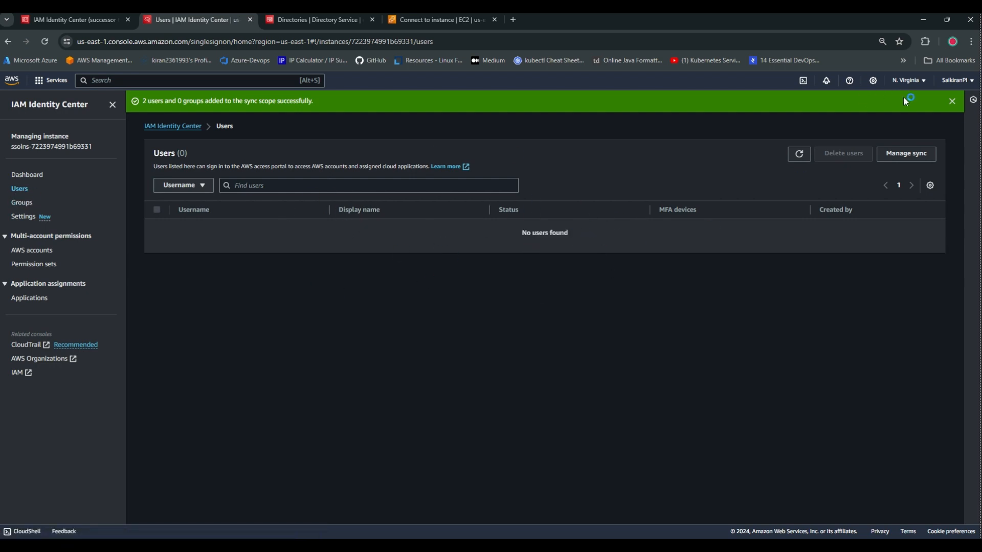
left_click(952, 102)
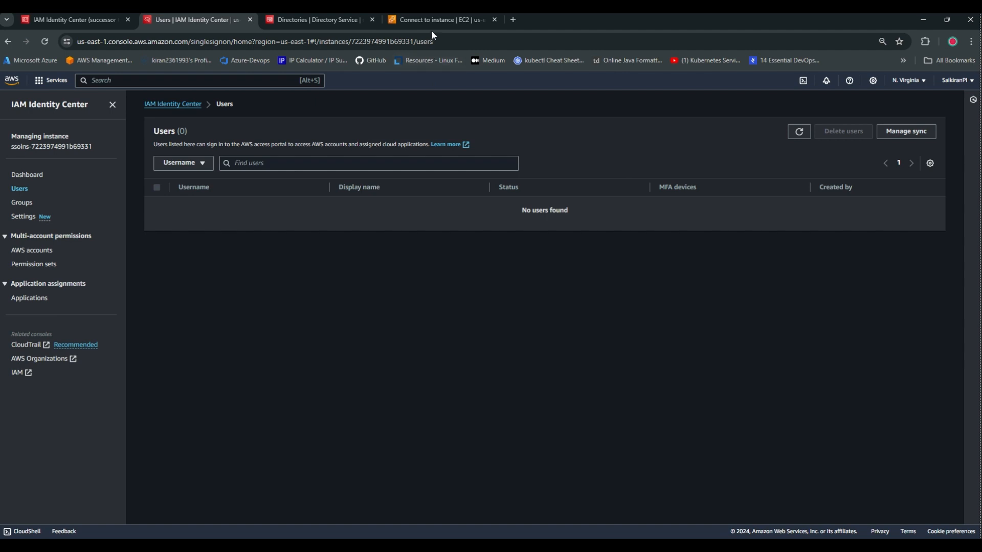
left_click(798, 132)
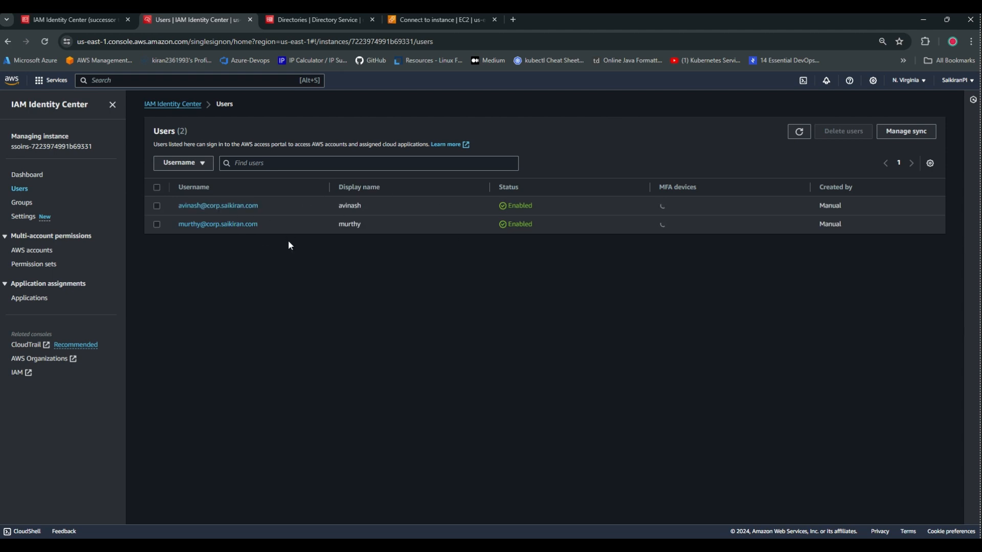
left_click(37, 252)
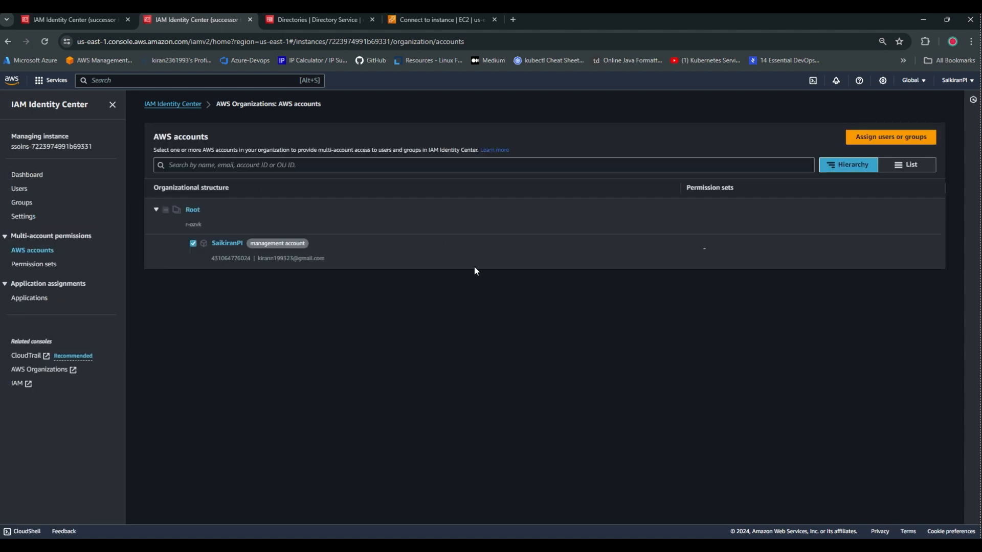
Select both synced users for the management account and start a new permission set.
left_click(891, 137)
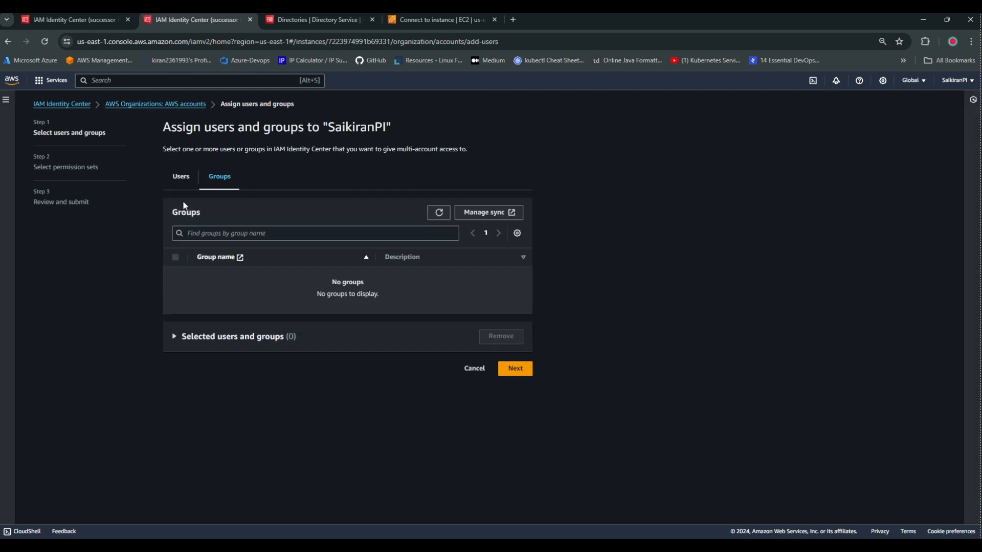
left_click(181, 176)
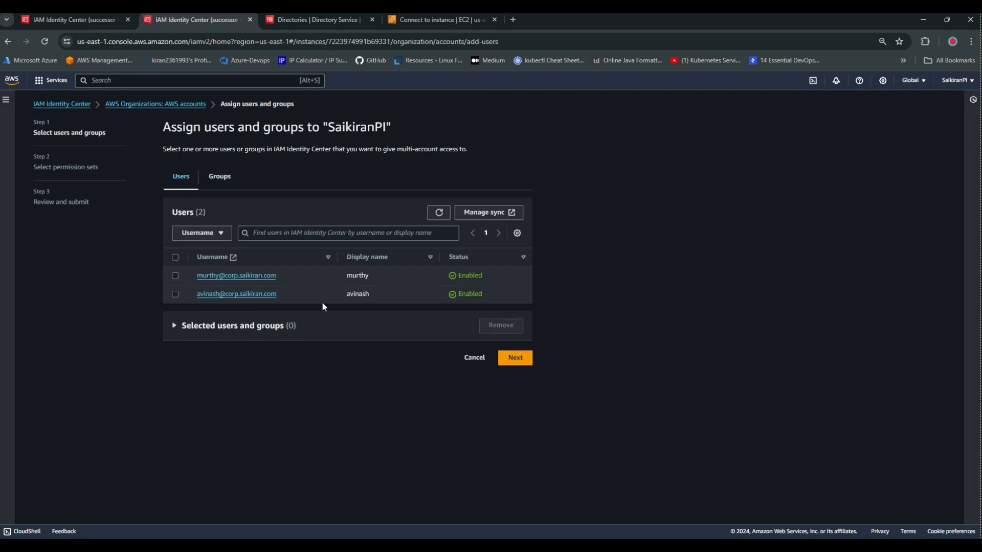
left_click(175, 256)
left_click(516, 358)
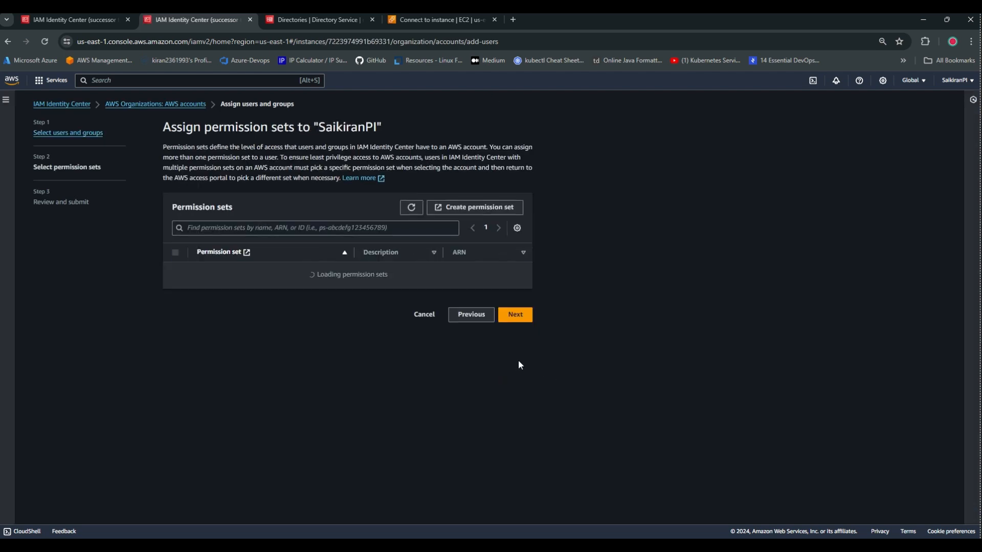
left_click(483, 209)
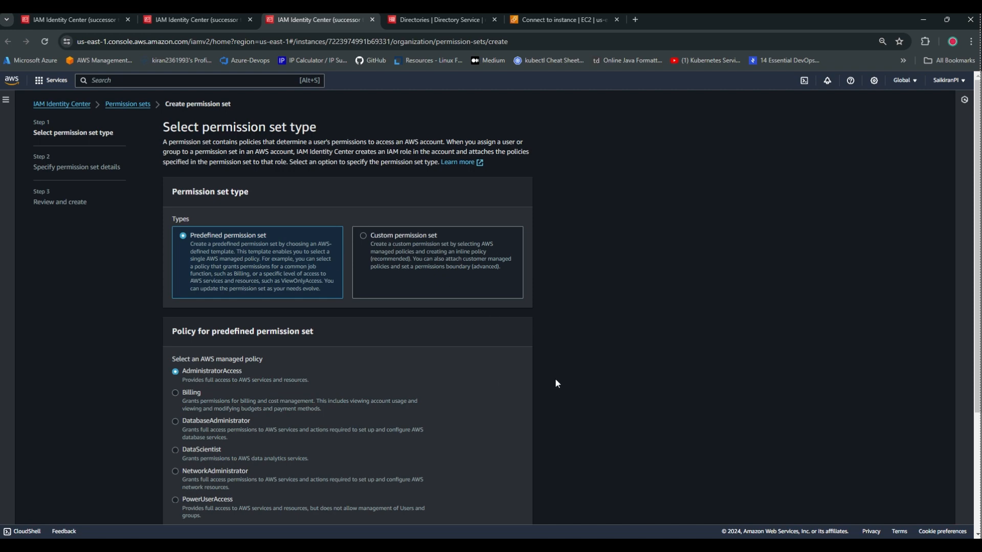
Create the predefined AdministratorAccess permission set and refresh it into the assignment wizard.
scroll(556, 383, "down", 3)
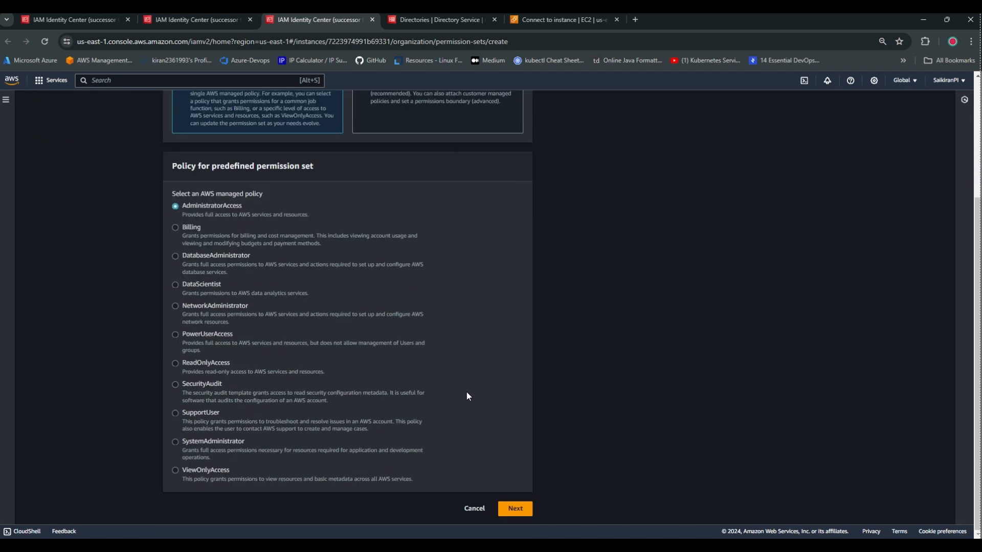
left_click(514, 509)
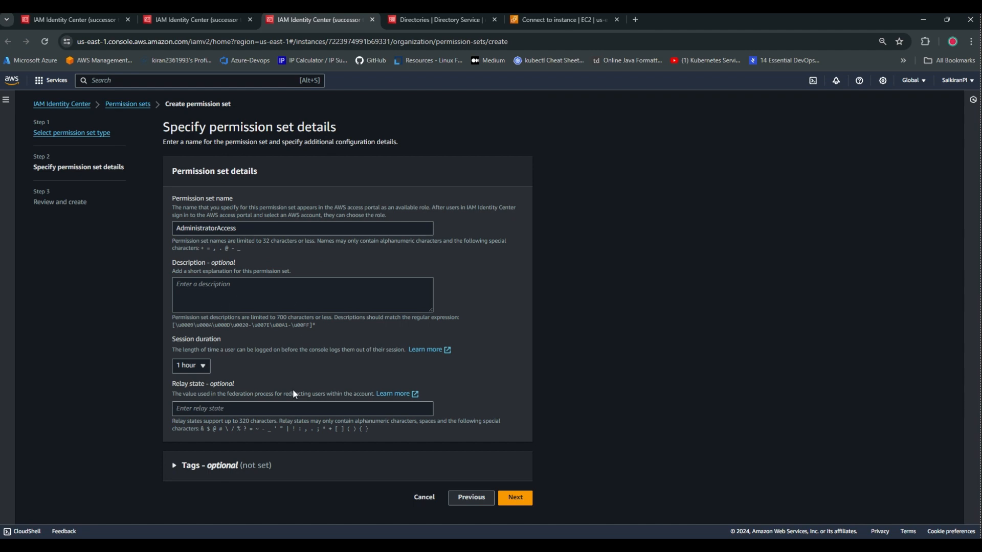
left_click(515, 503)
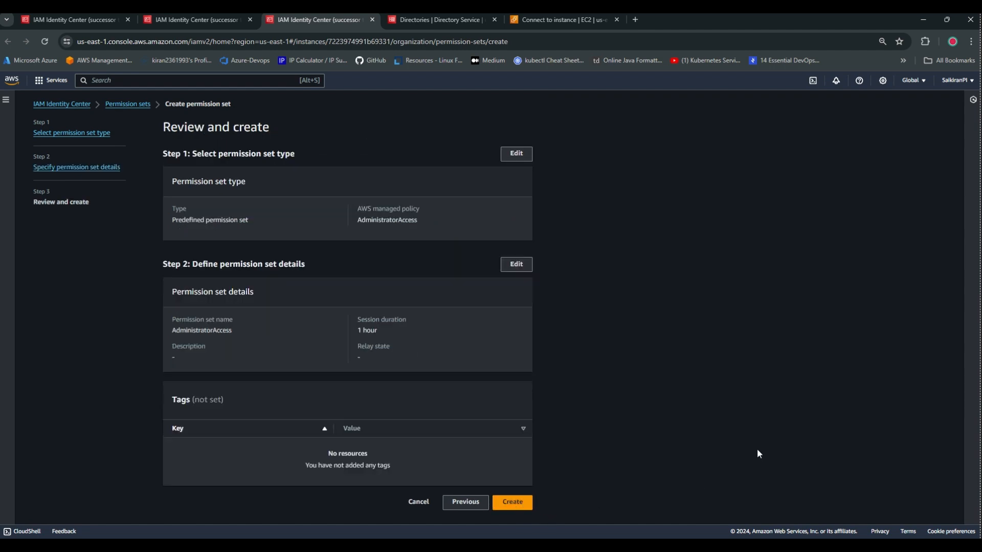
left_click(524, 505)
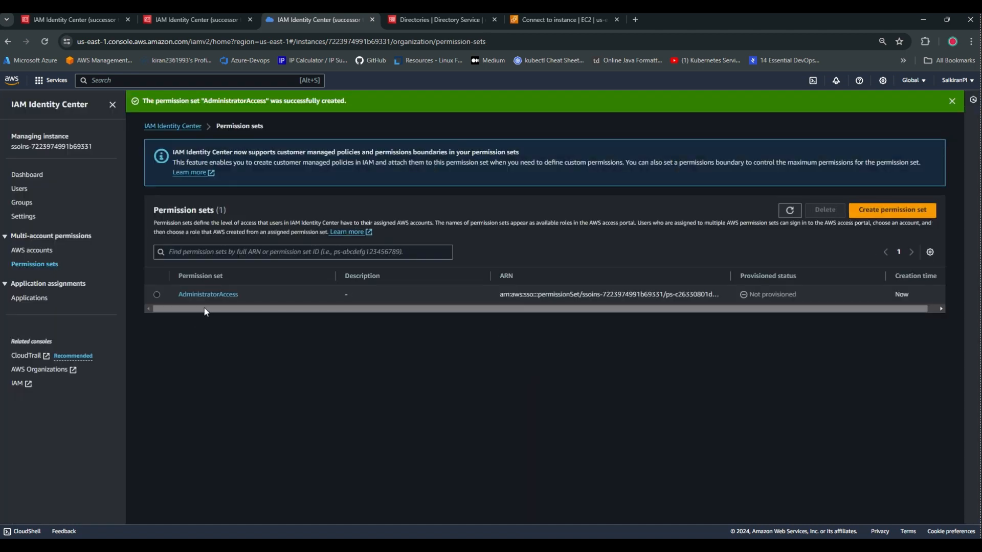
left_click(791, 211)
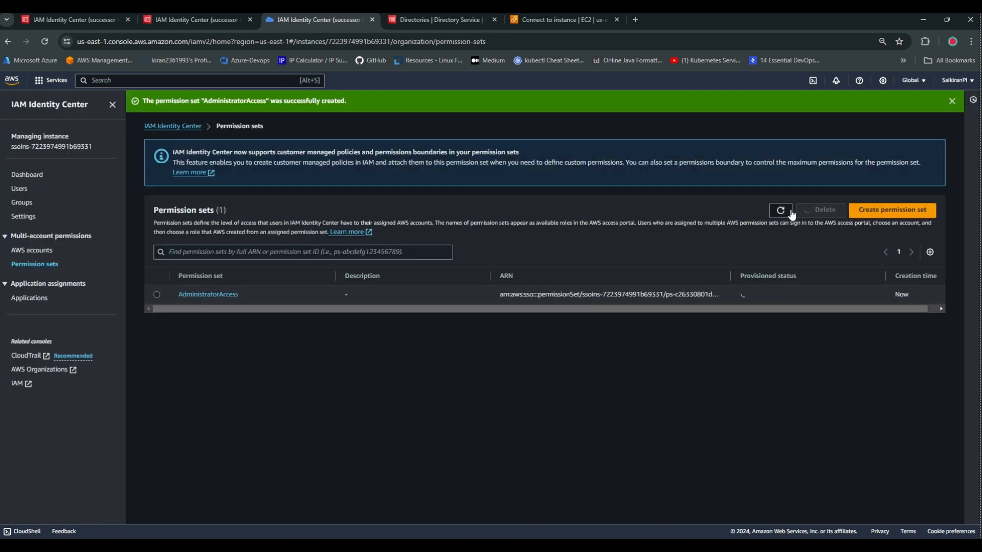
left_click(787, 211)
left_click(194, 19)
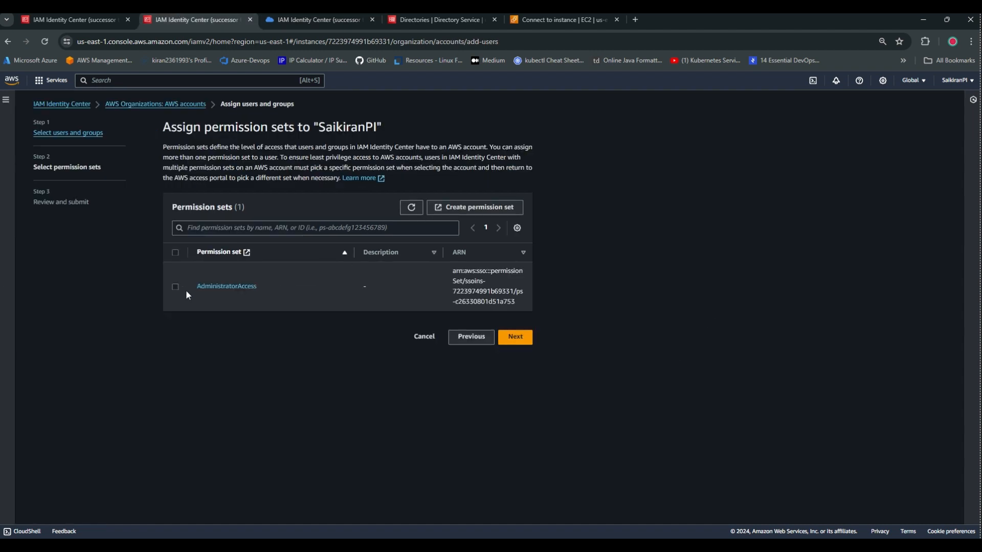
Assign AdministratorAccess to both users on the management account, then go to the Dashboard.
left_click(179, 285)
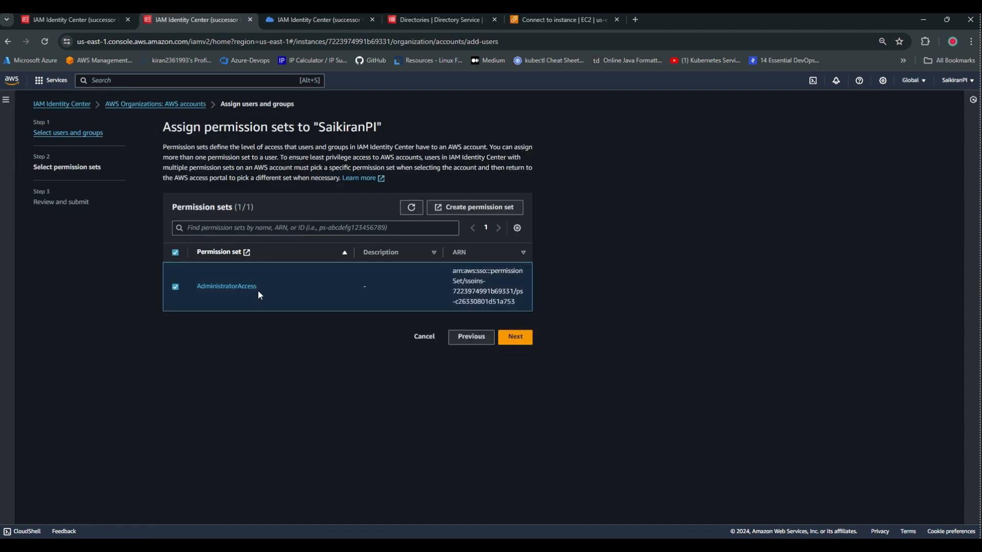
left_click(507, 337)
left_click(517, 452)
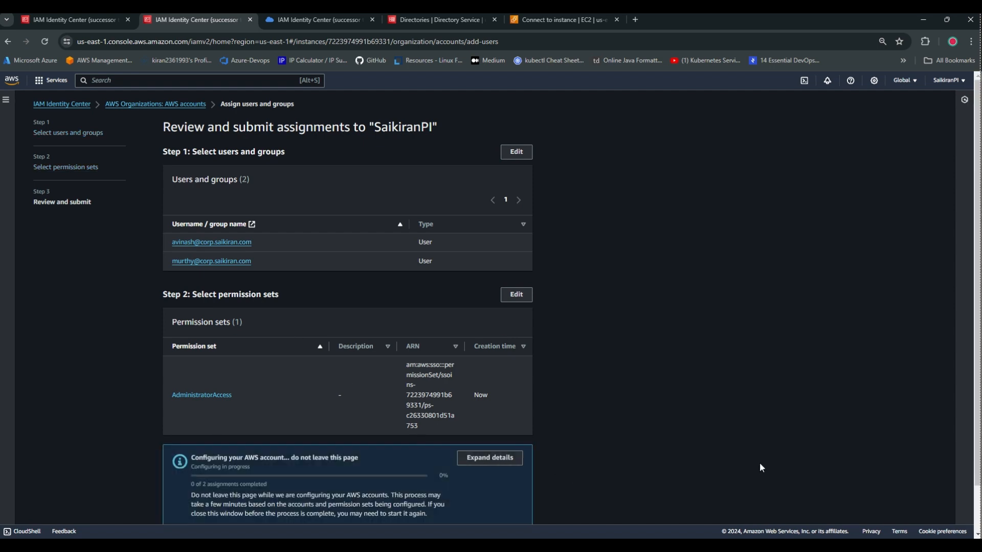
scroll(307, 338, "down", 1)
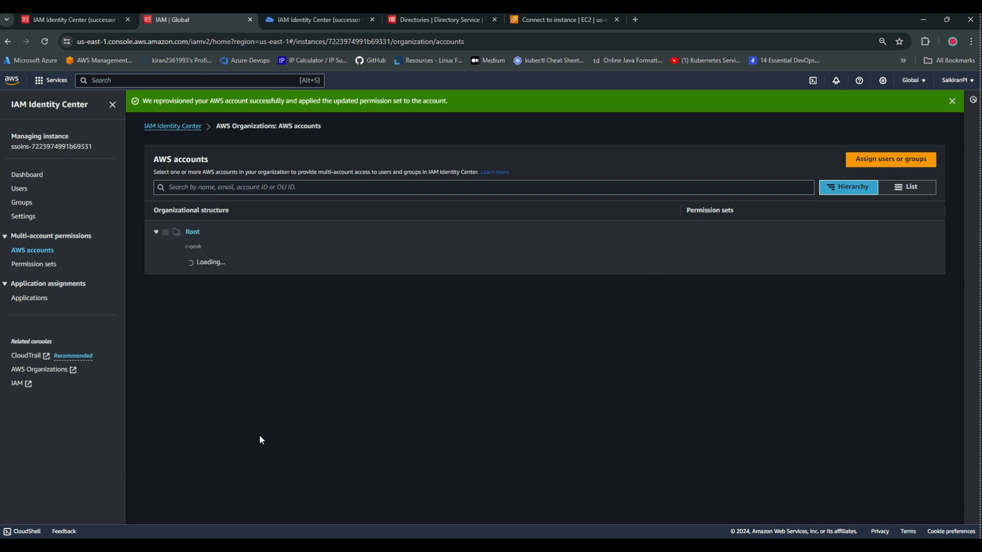
left_click(33, 171)
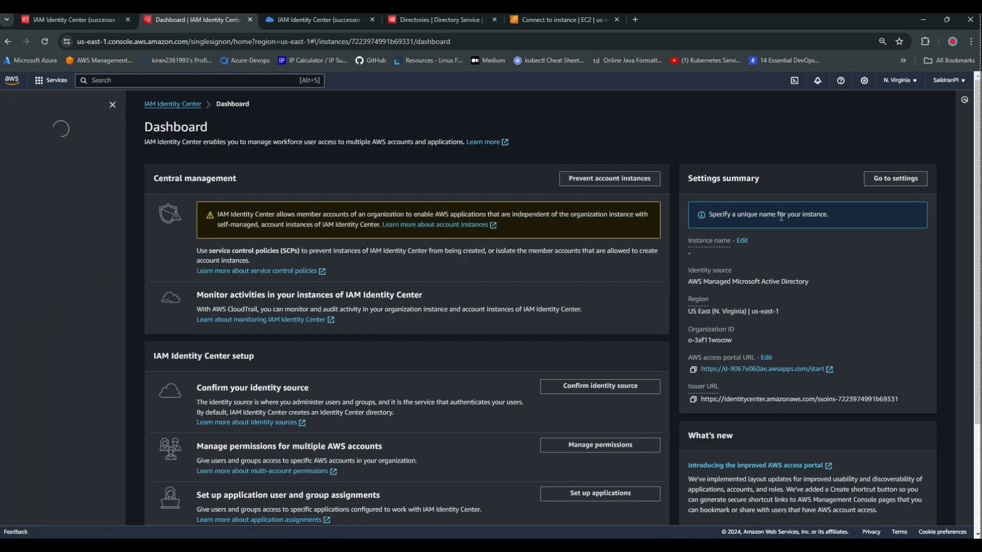
Review the identity source: AWS Managed Microsoft AD with Configurable AD Sync provisioning.
left_click(913, 179)
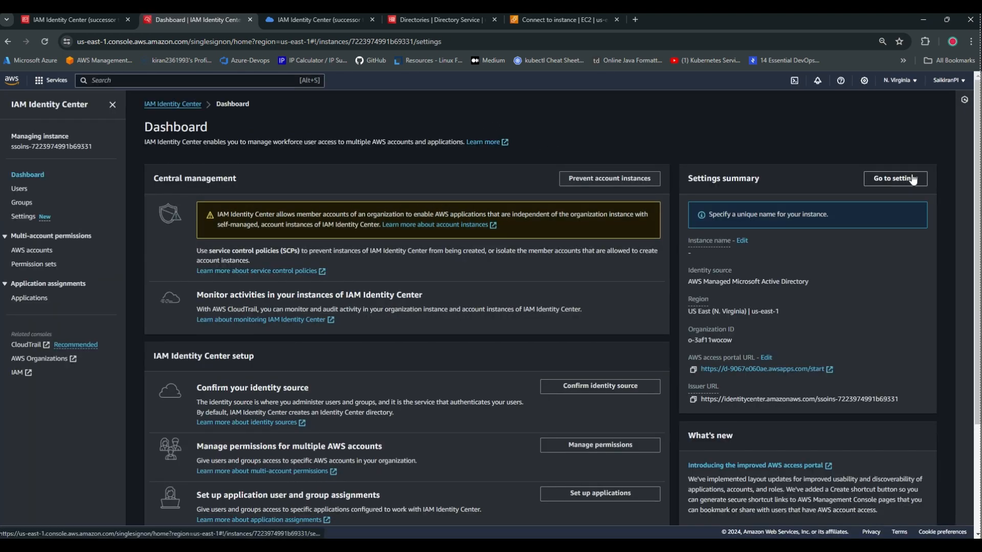
scroll(715, 341, "down", 2)
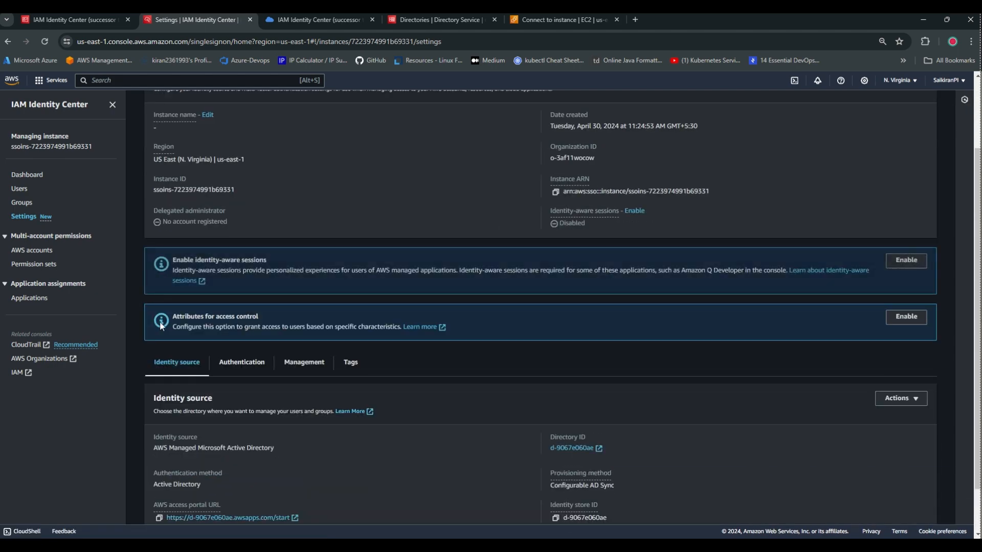
scroll(751, 337, "down", 1)
scroll(814, 375, "up", 3)
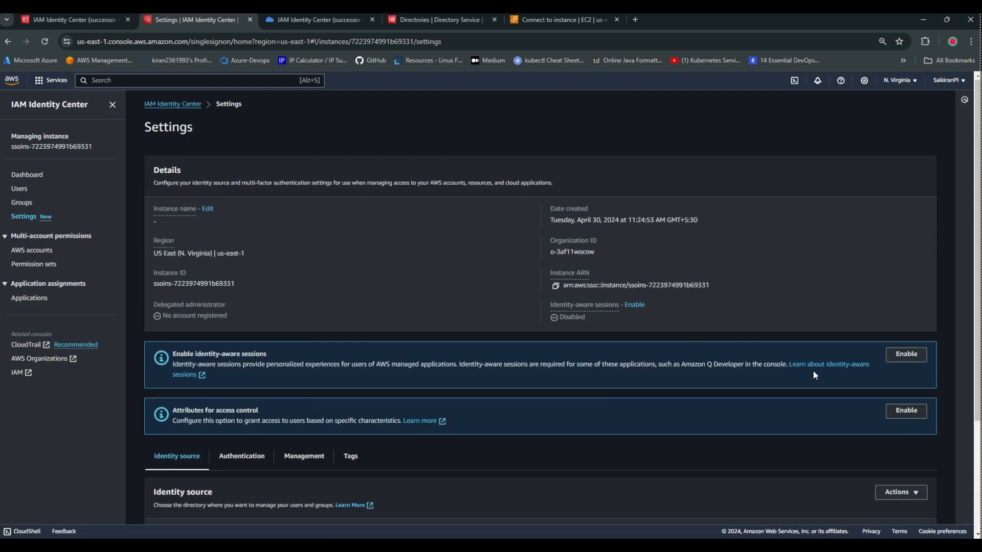
scroll(815, 373, "down", 3)
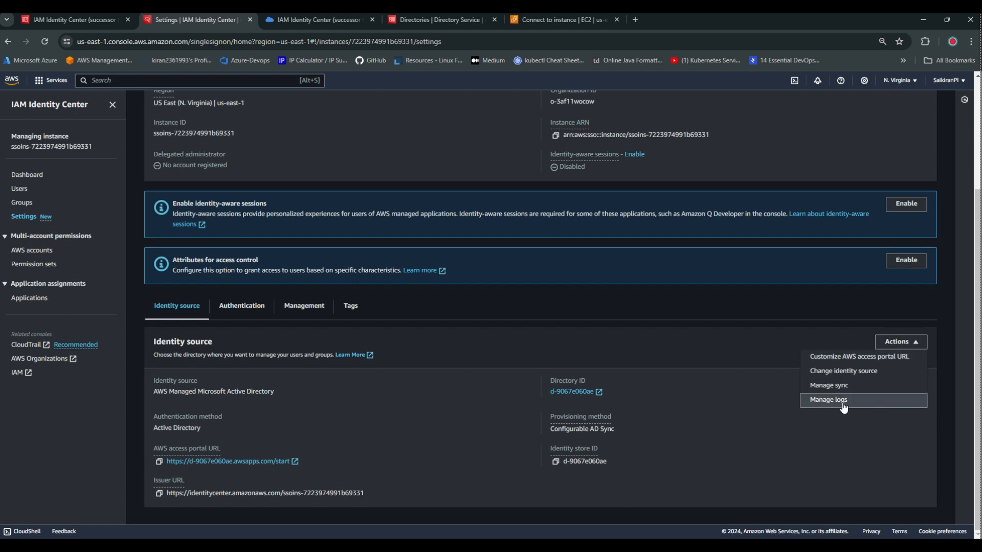
left_click(735, 399)
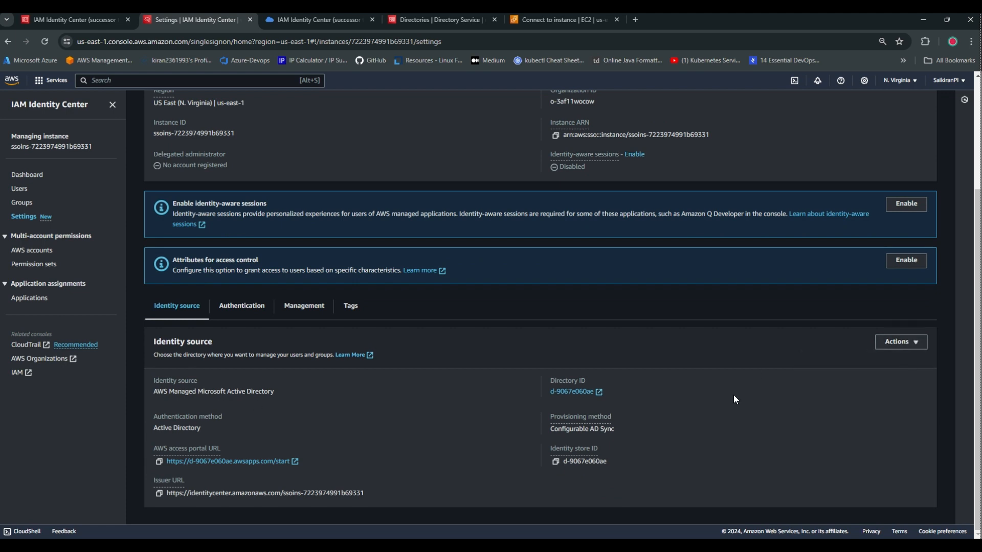
Copy the AWS access portal URL, briefly open it in a new tab, then close it.
left_click(159, 462)
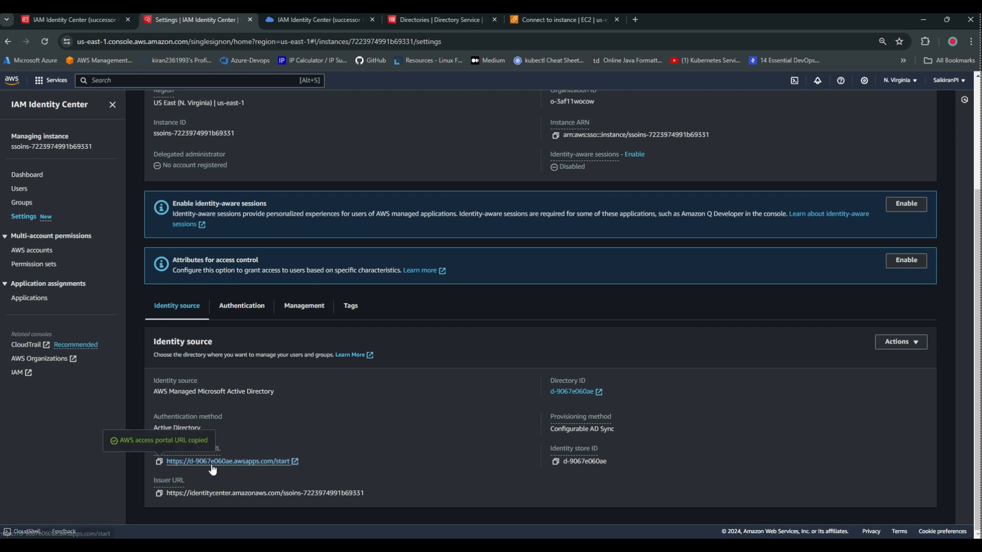
right_click(265, 460)
left_click(278, 343)
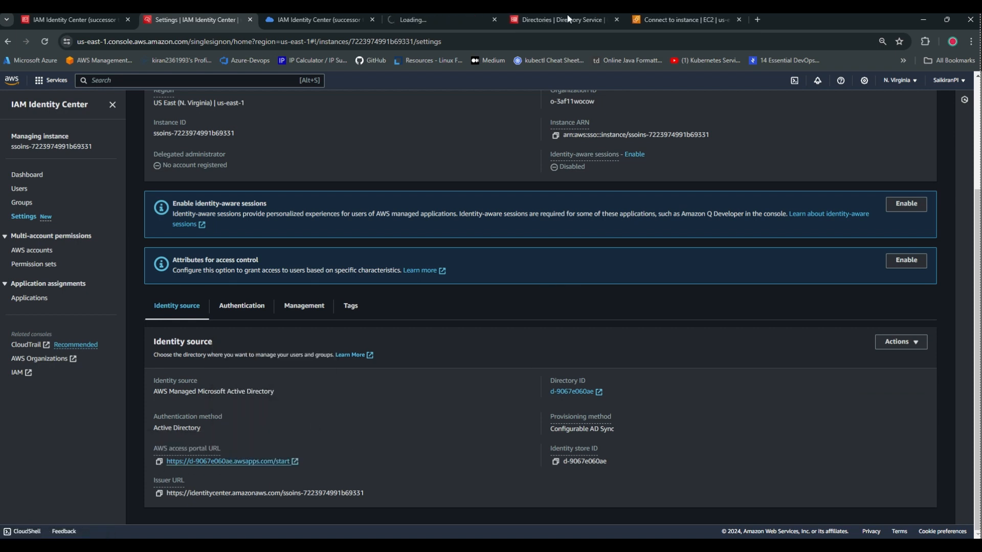
left_click_drag(404, 19, 360, 30)
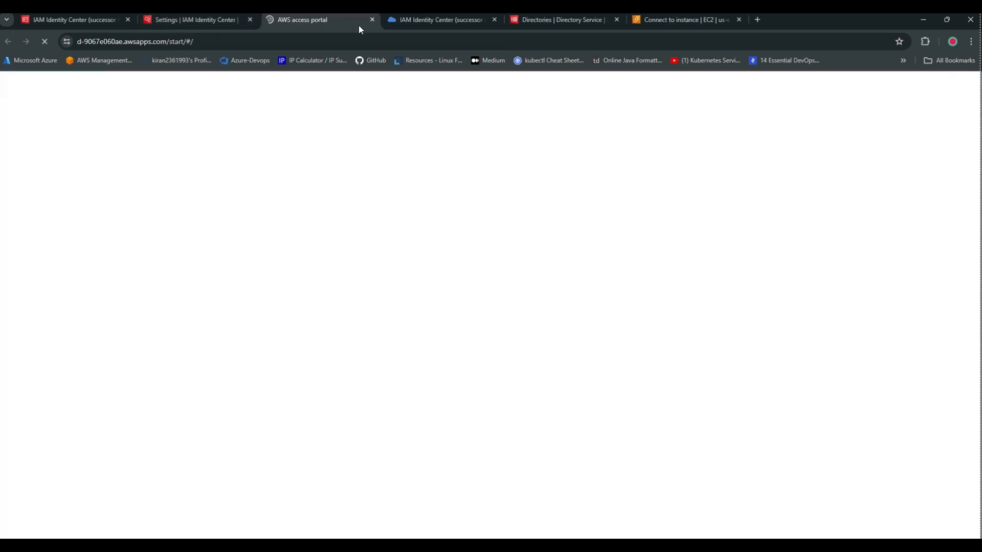
left_click(372, 20)
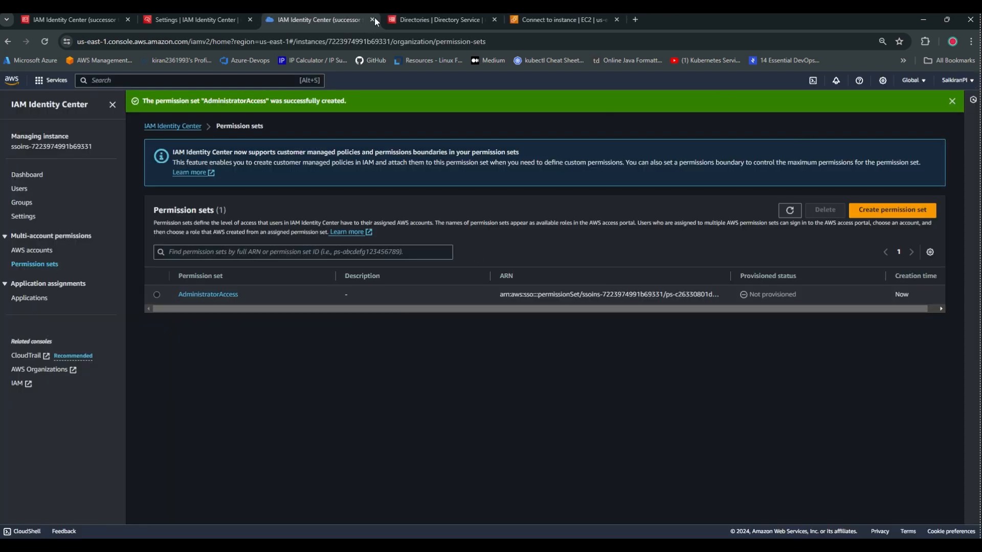
left_click(413, 20)
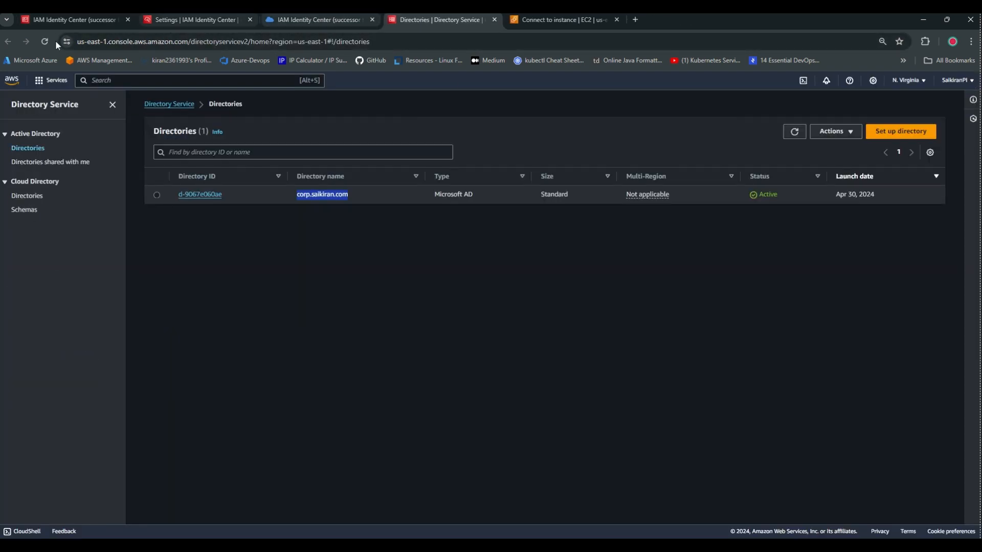
left_click(200, 19)
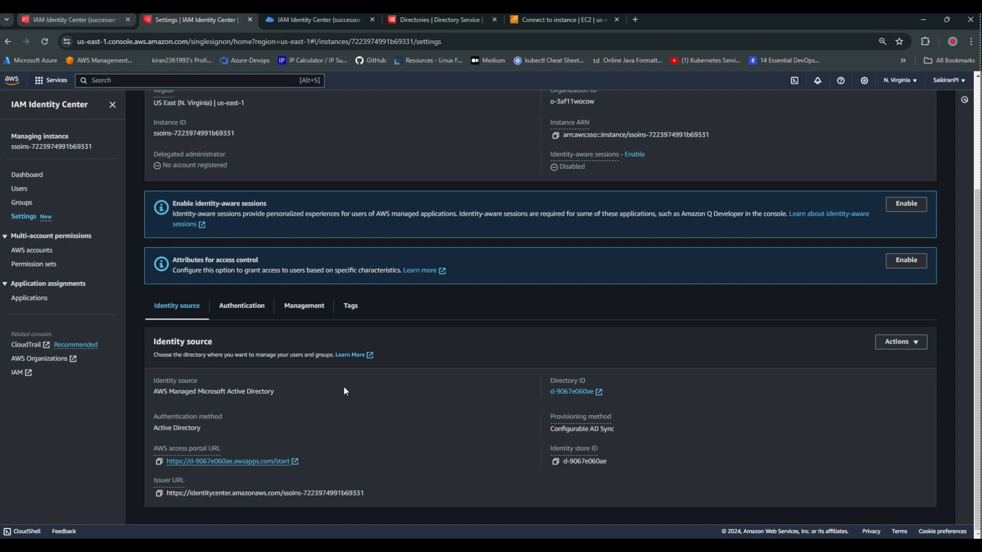
Load the copied access portal URL in a new incognito window.
left_click(158, 464)
left_click(971, 42)
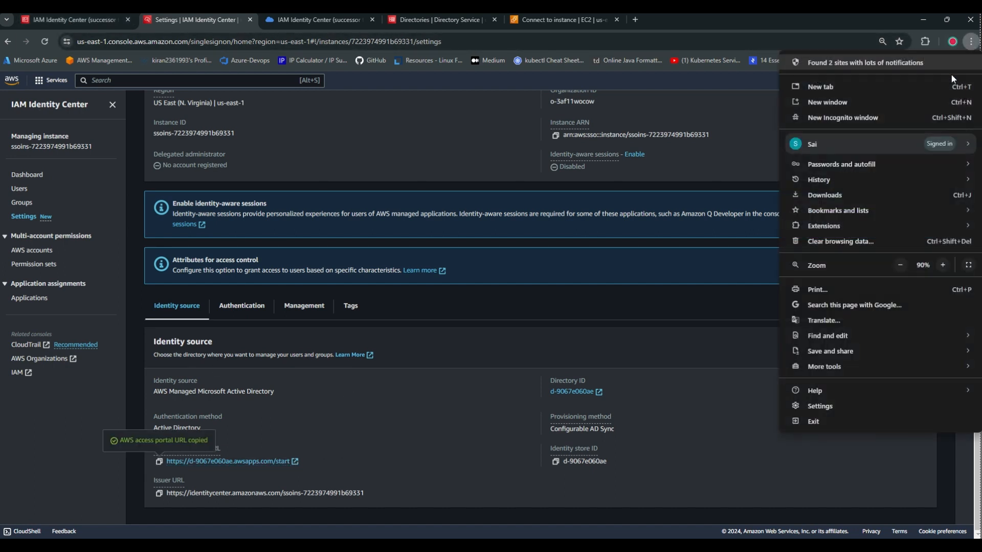
left_click(862, 117)
key("ctrl+v")
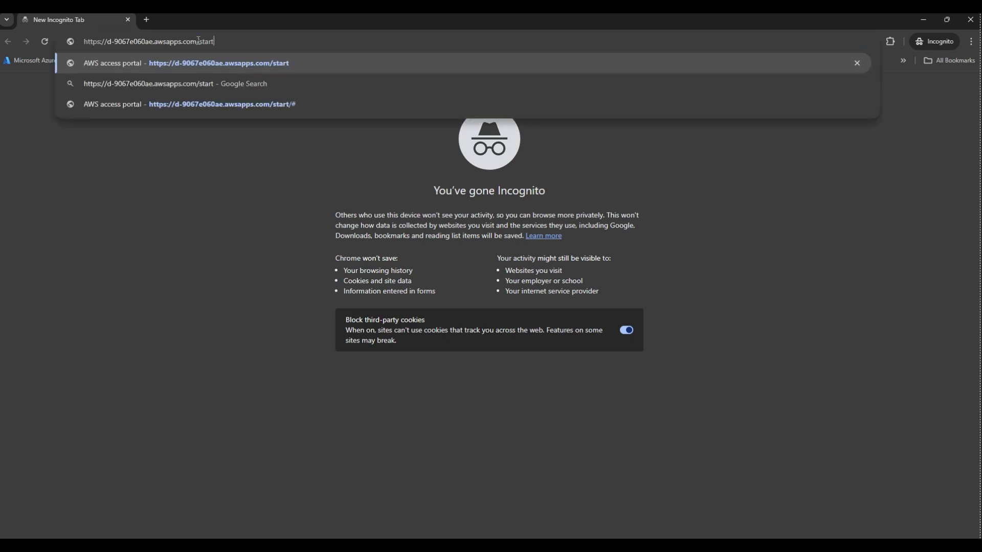
key("Return")
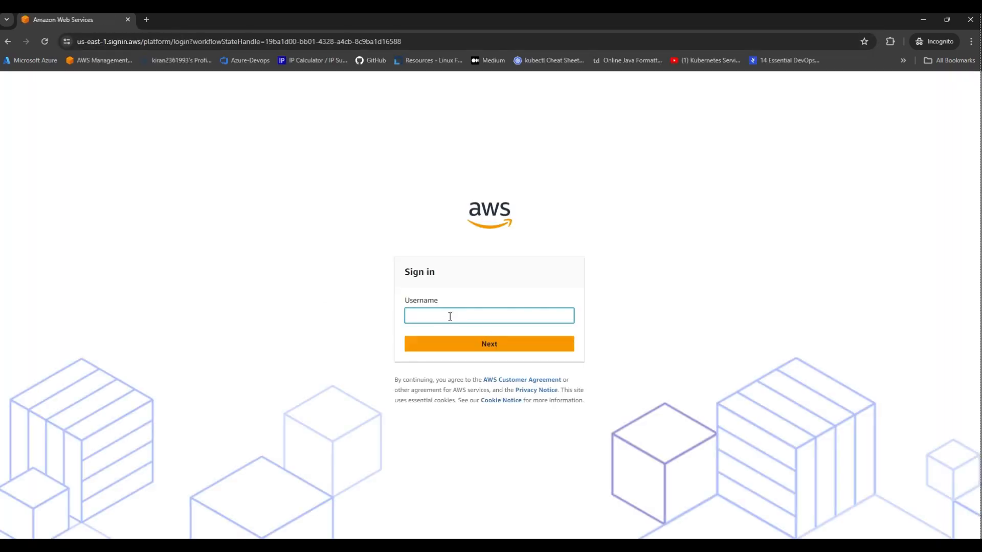
Sign in to the access portal with the first synced AD user's username and password.
left_click(450, 316)
type("avinash")
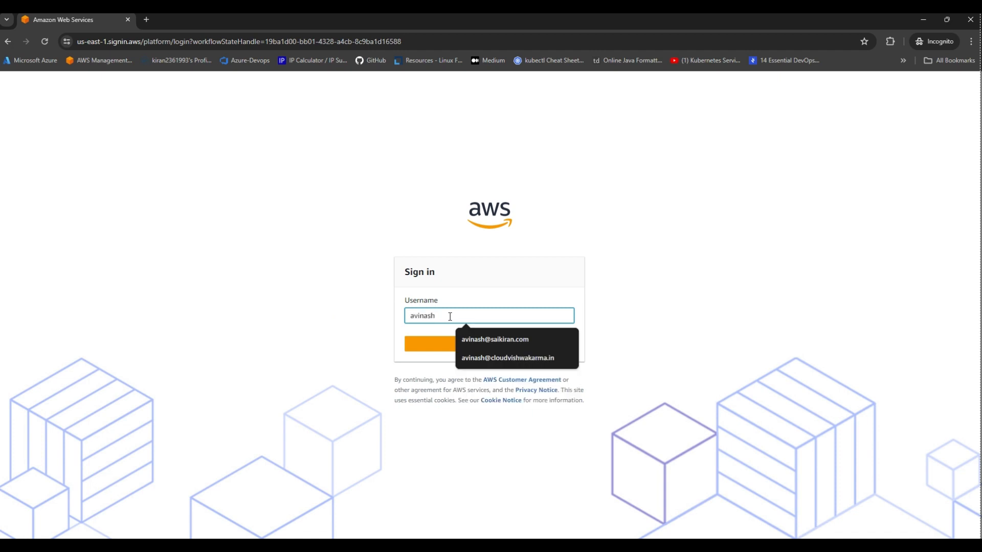
left_click(434, 346)
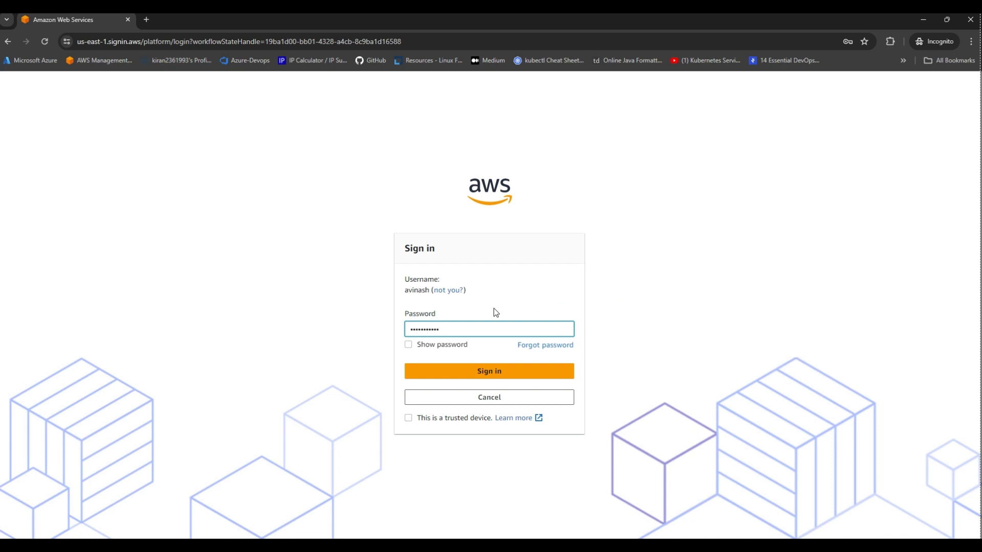
left_click(494, 372)
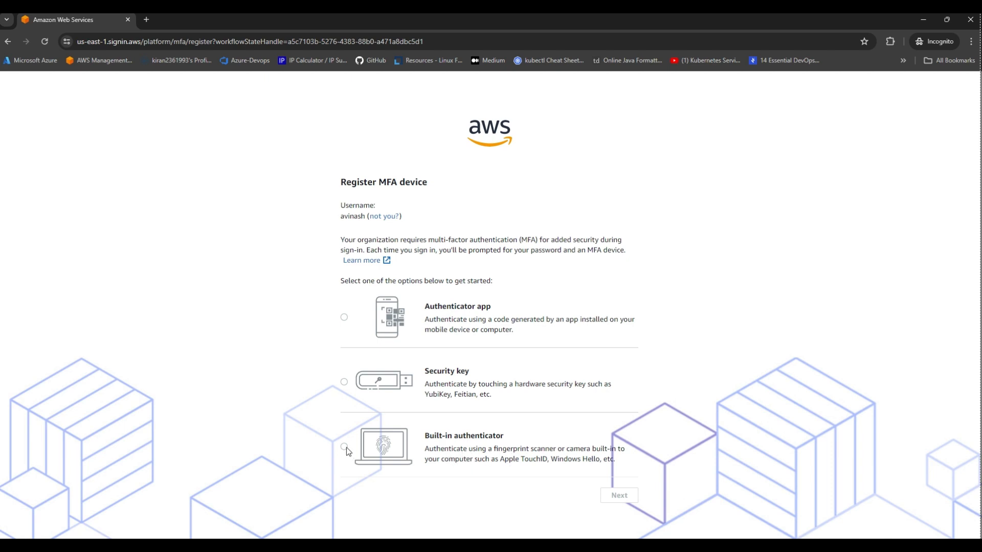
Register the Windows Hello built-in authenticator as the MFA passkey and finish into the access portal.
left_click(637, 497)
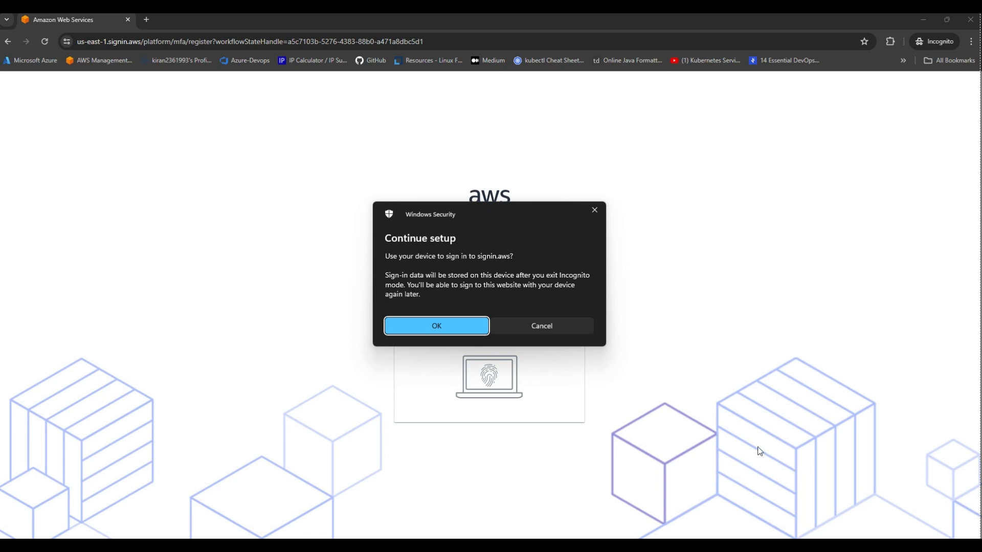
left_click(402, 331)
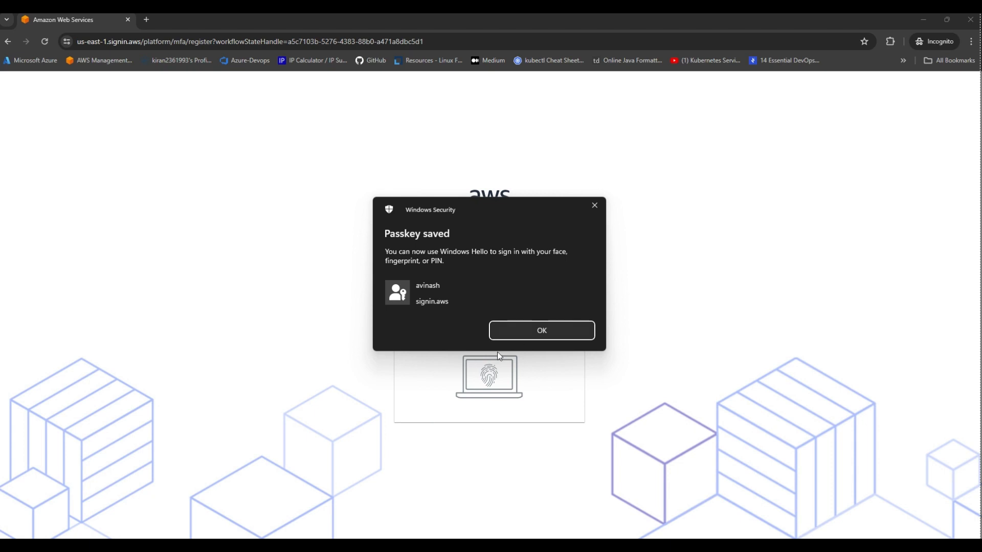
left_click(524, 333)
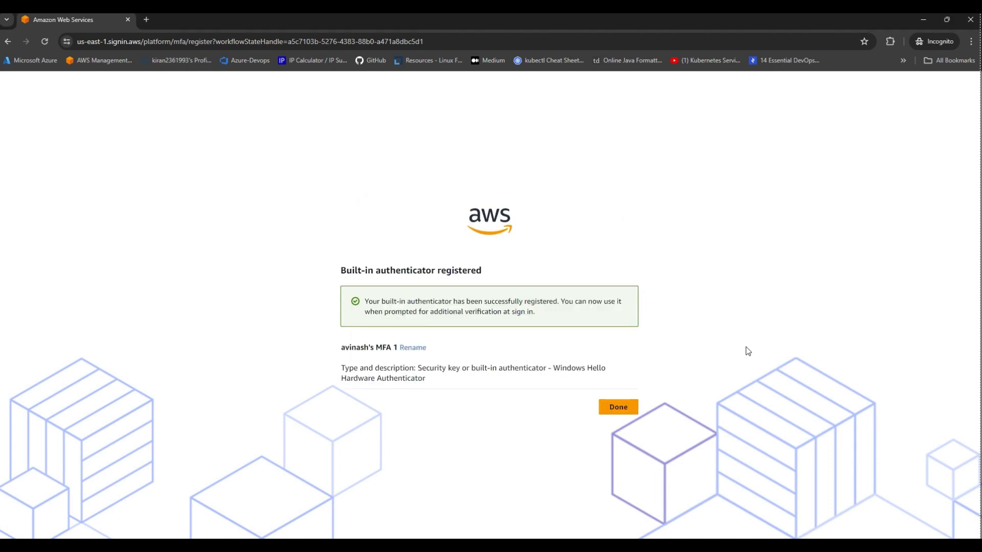
left_click(620, 408)
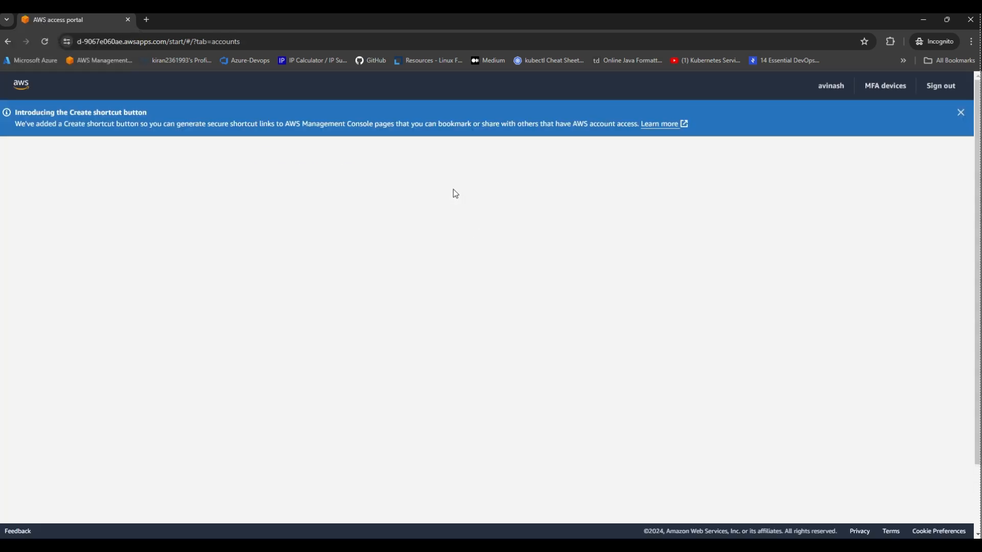
Expand the AWS account and launch its console with the AdministratorAccess role.
left_click(254, 273)
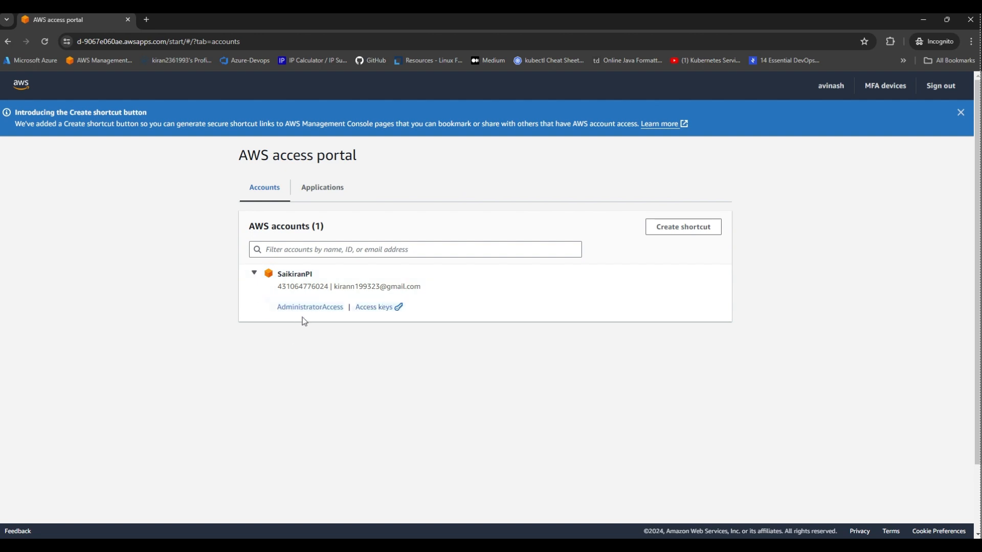
left_click(301, 308)
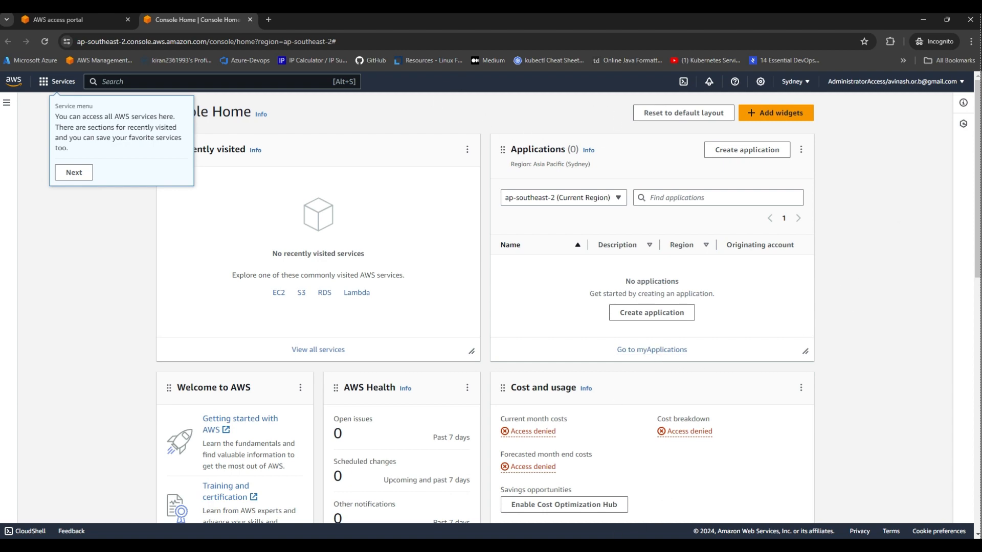
Look over the Identity Center settings, EC2 connect page and Identity Center user assignment page.
mouse_move(581, 545)
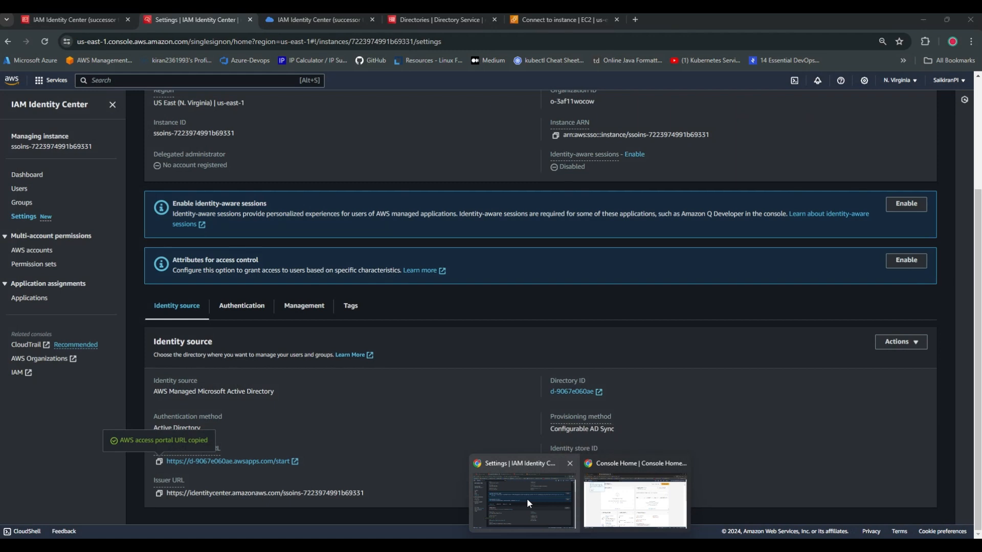
left_click(527, 498)
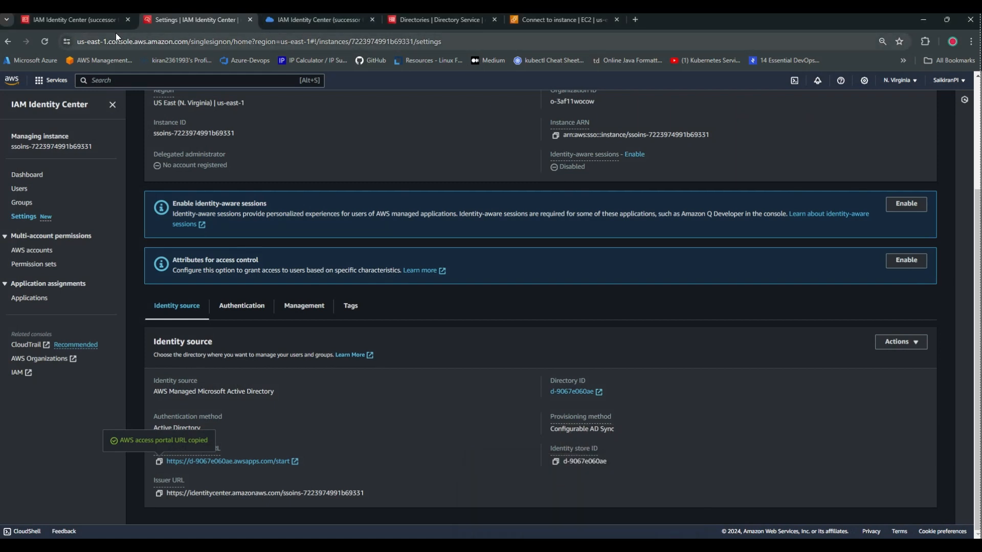
left_click(595, 20)
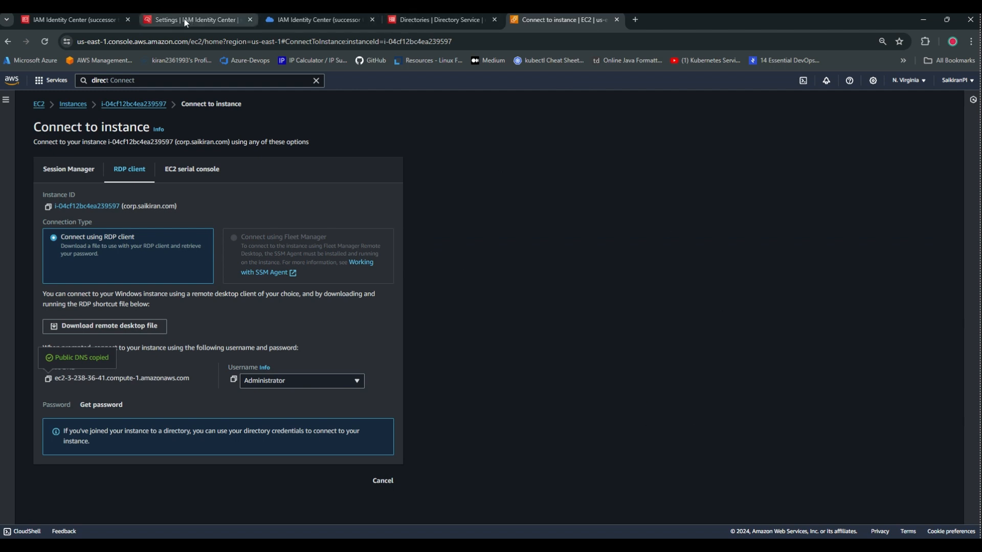
left_click(88, 21)
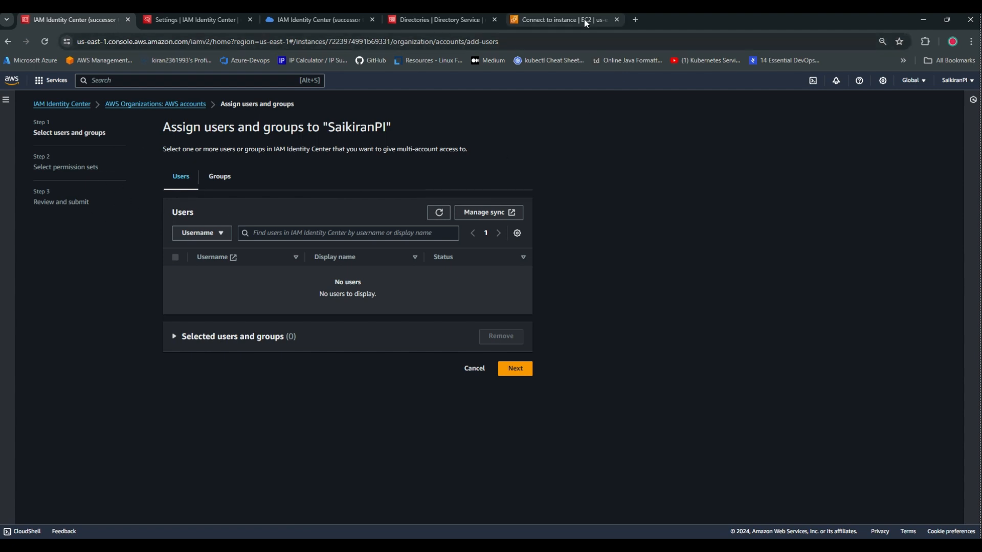
In the portal-signed-in console, dismiss the four tour tips and go to EC2.
mouse_move(581, 546)
left_click(620, 491)
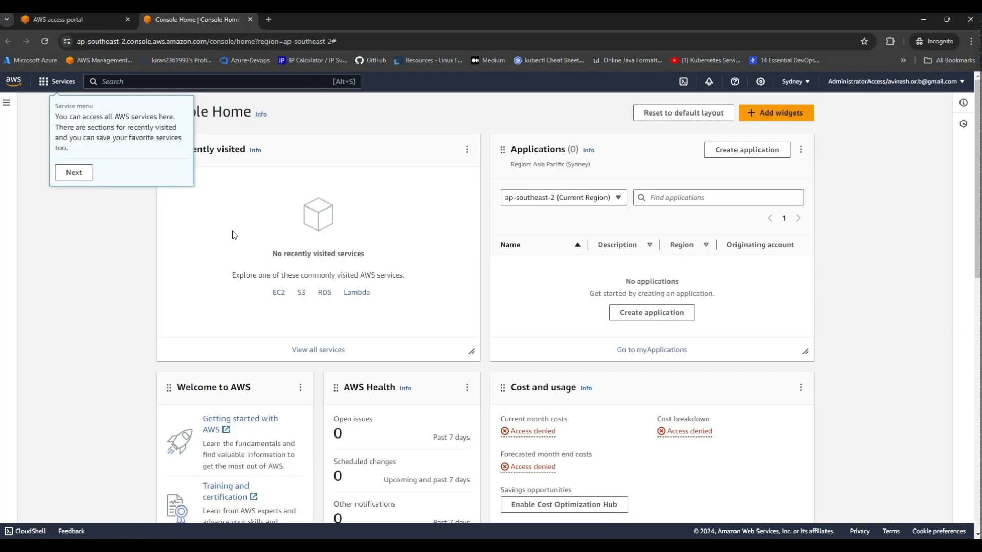
left_click(74, 172)
left_click(136, 165)
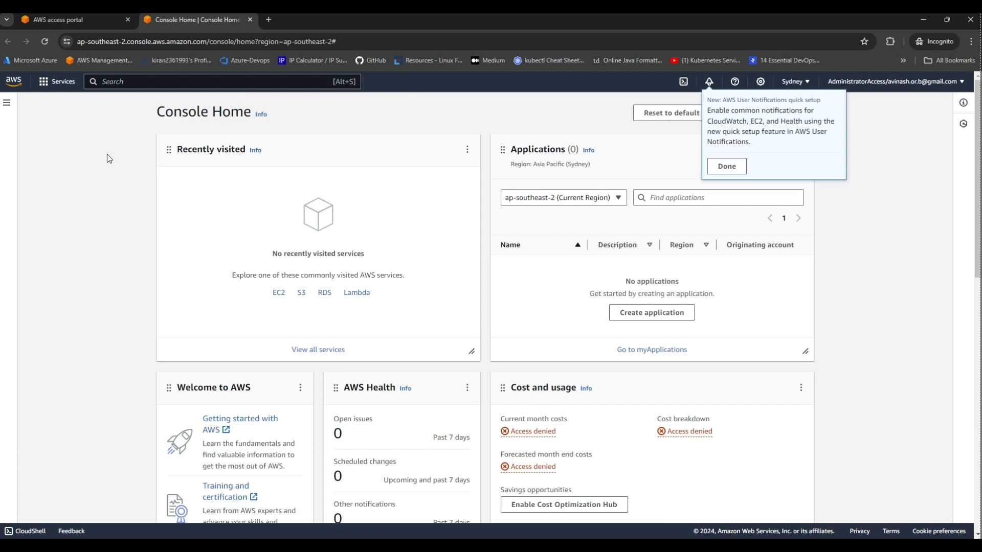
left_click(723, 162)
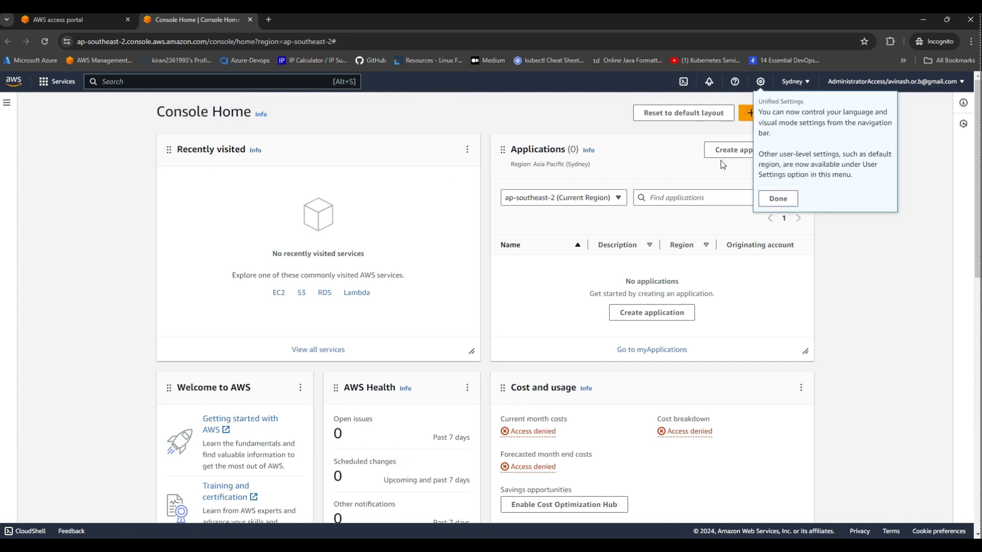
left_click(279, 292)
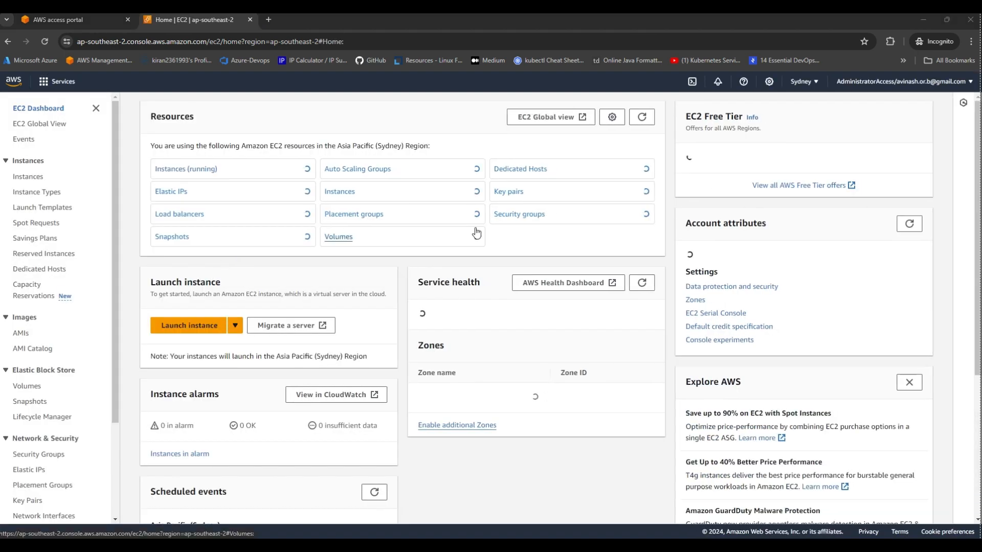
List all Sydney EC2 instances without the running-state filter, cancelling the launch-instance form.
left_click(185, 169)
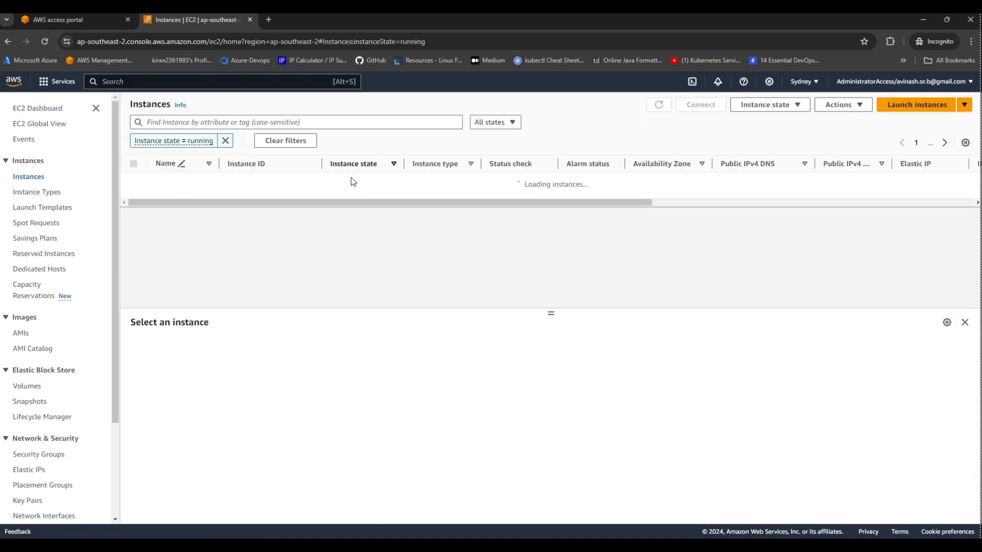
left_click(225, 141)
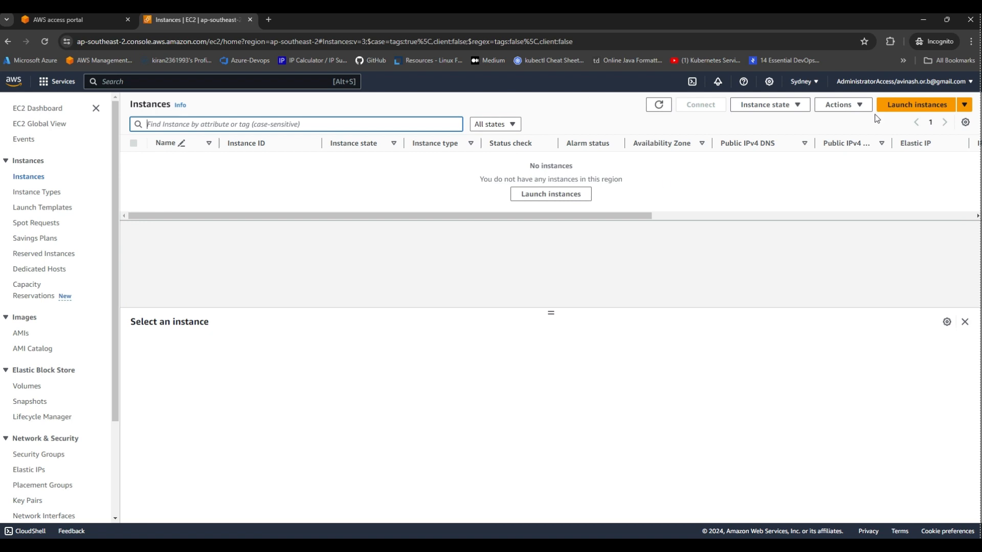
left_click(919, 104)
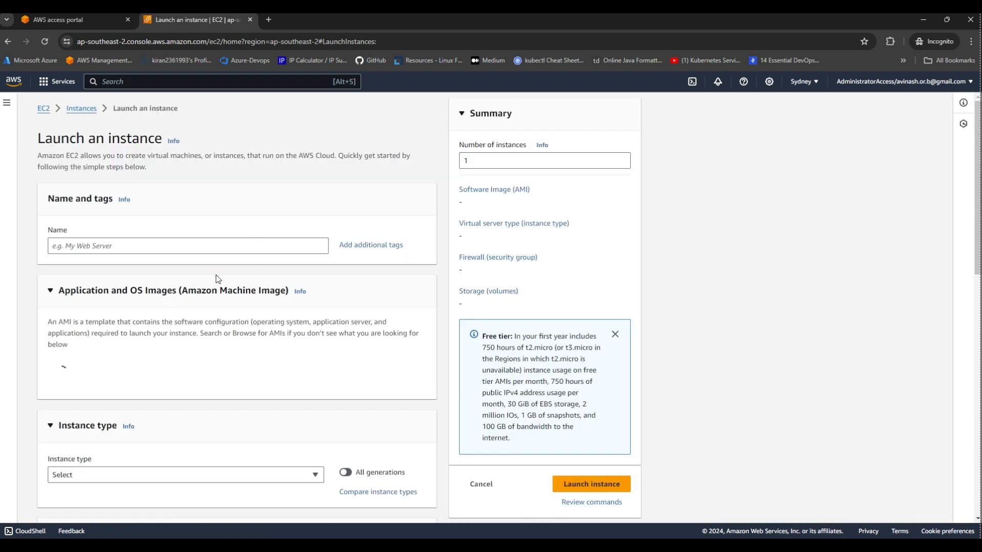
scroll(410, 335, "down", 10)
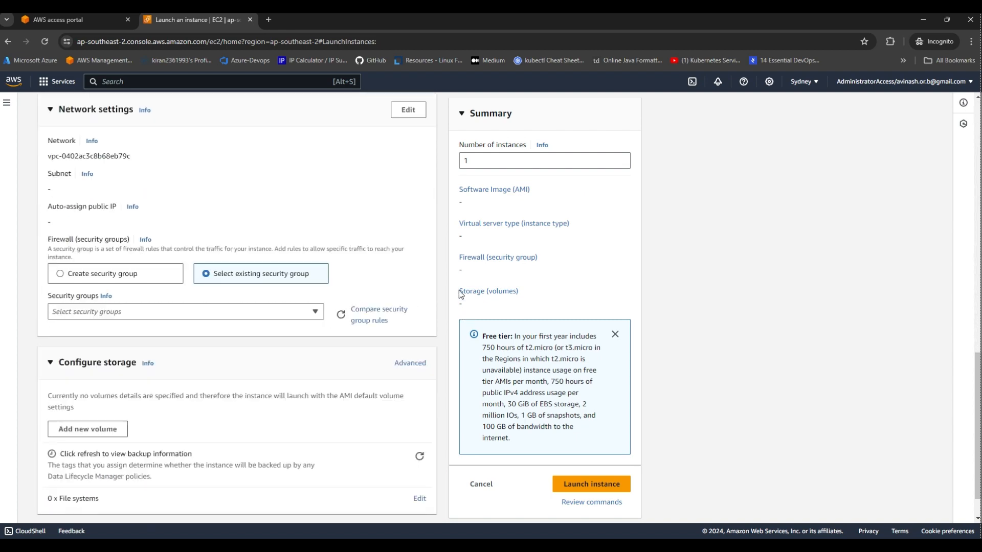
left_click(482, 485)
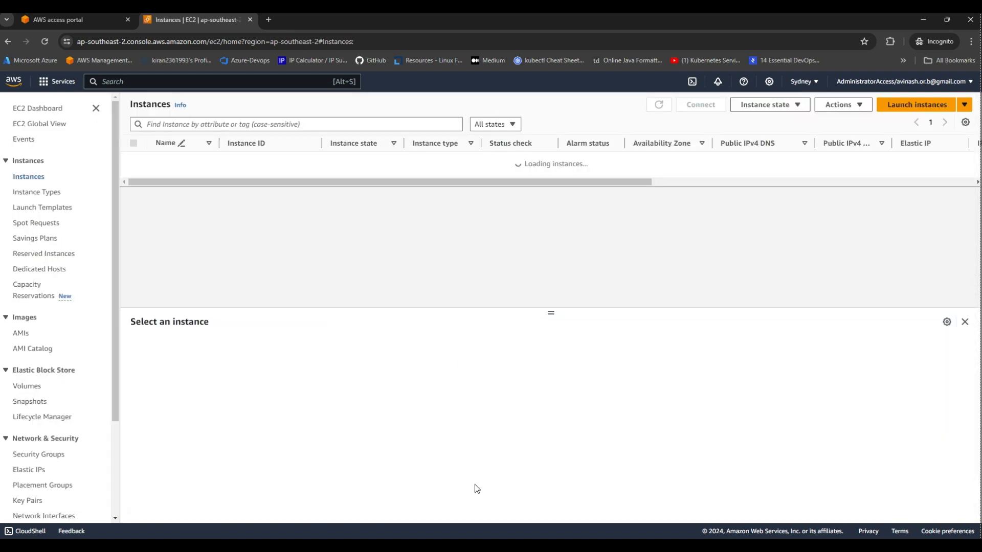
left_click(171, 123)
left_click(143, 80)
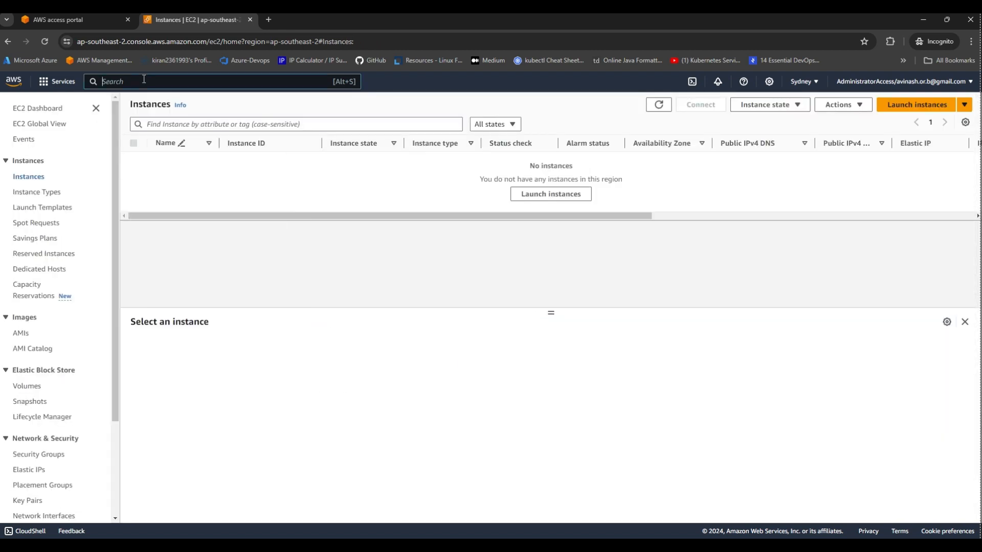
Find S3 through the service search and open it in a new tab.
type("s3")
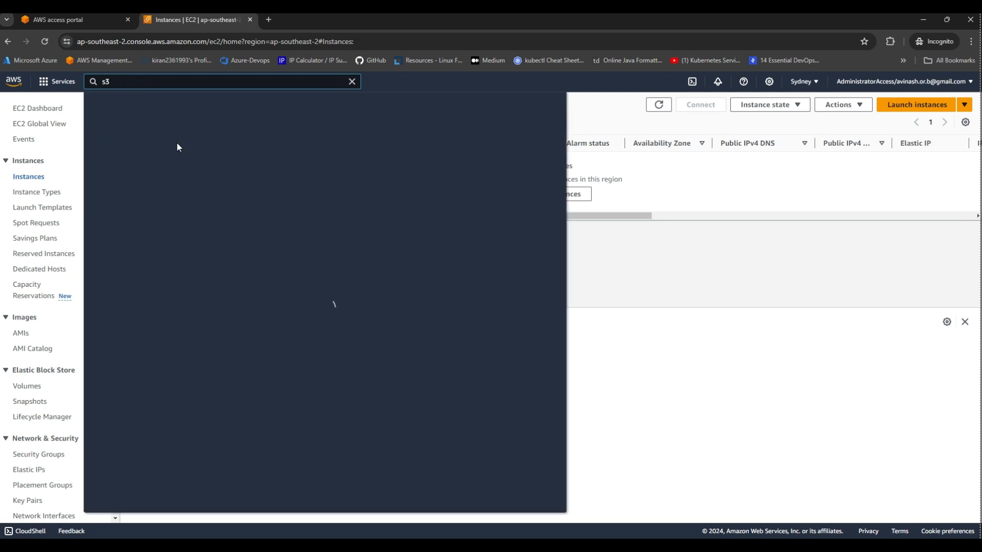
middle_click(246, 159)
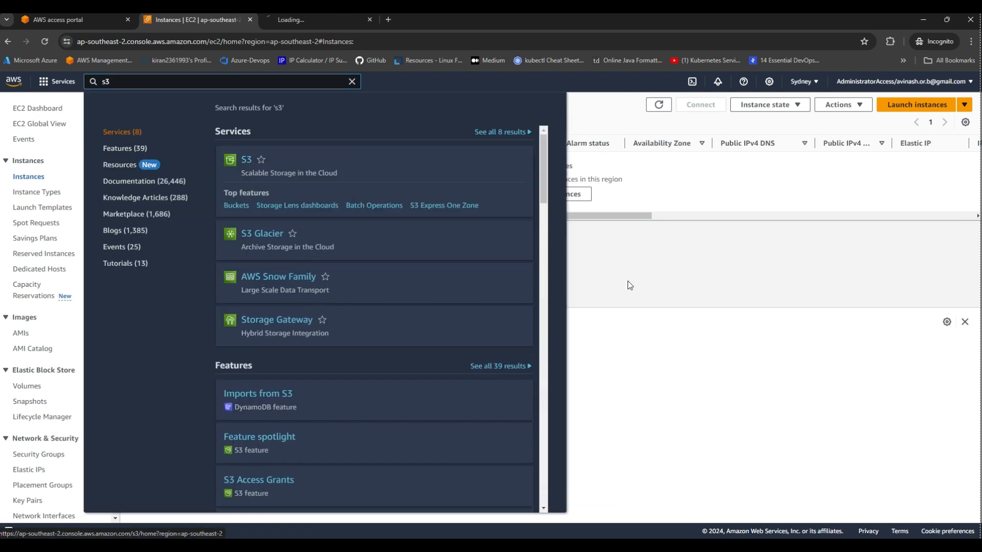
left_click(630, 285)
left_click(305, 23)
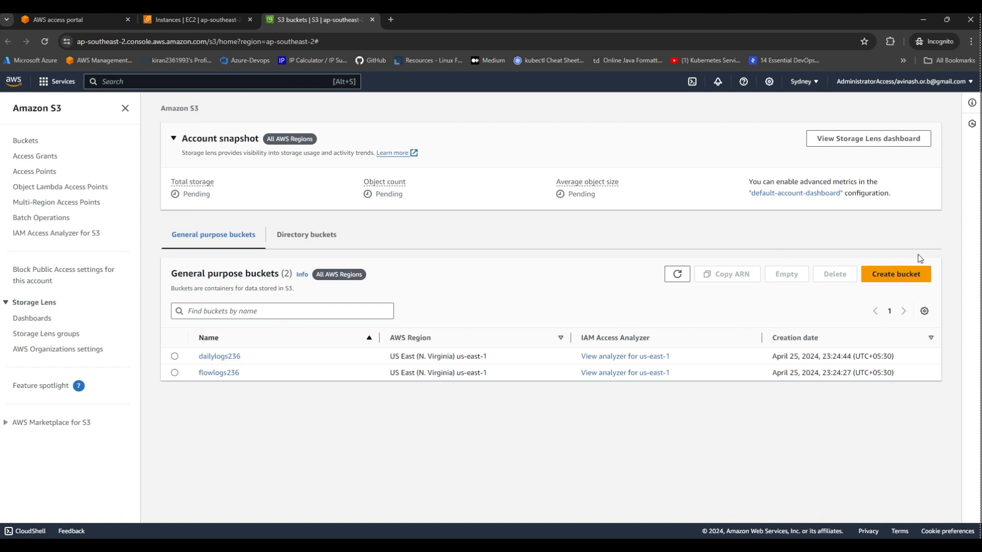
Create an S3 bucket named 'testingggggggggggggggggggggggg' with default settings.
left_click(907, 279)
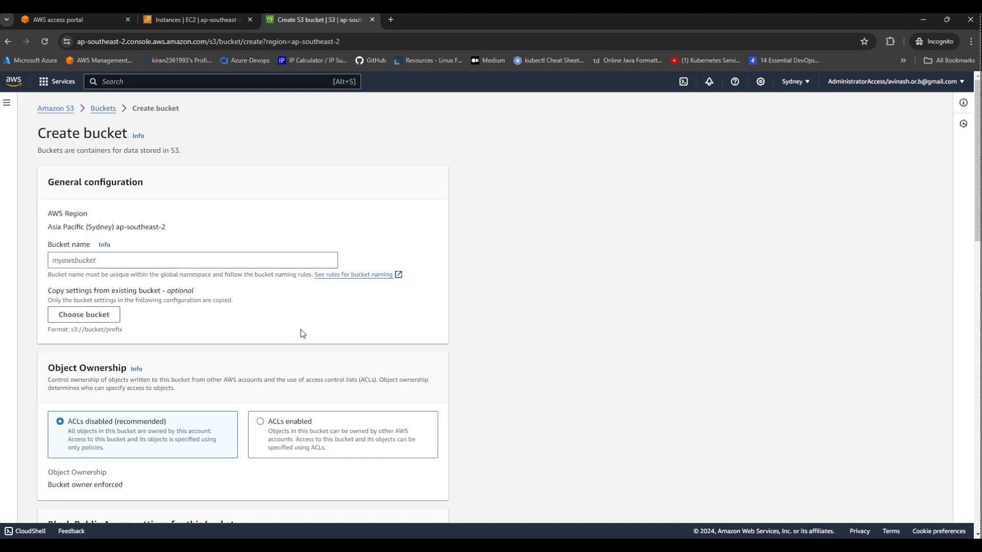
left_click(108, 262)
type("tes")
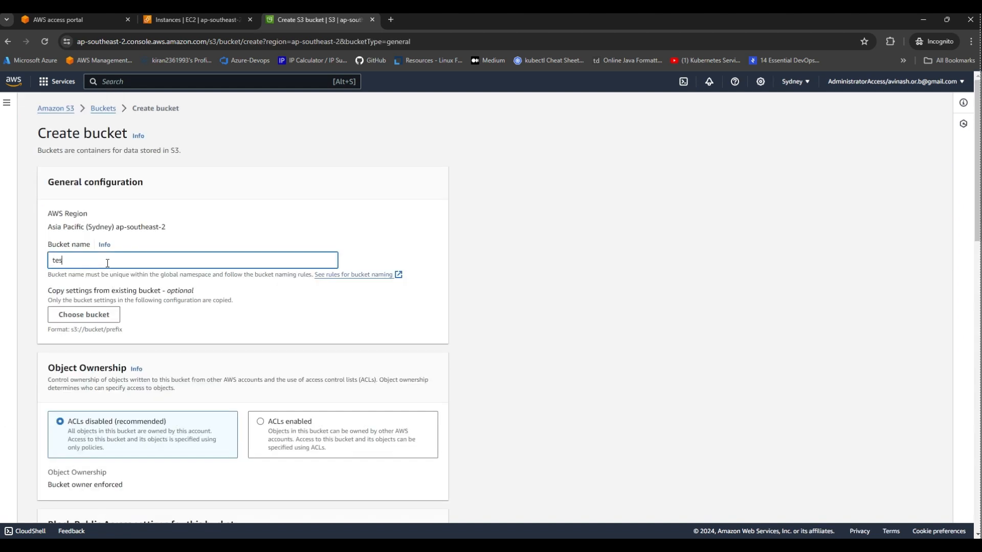
type("tingggggggggggggggggggggggg")
scroll(254, 352, "down", 15)
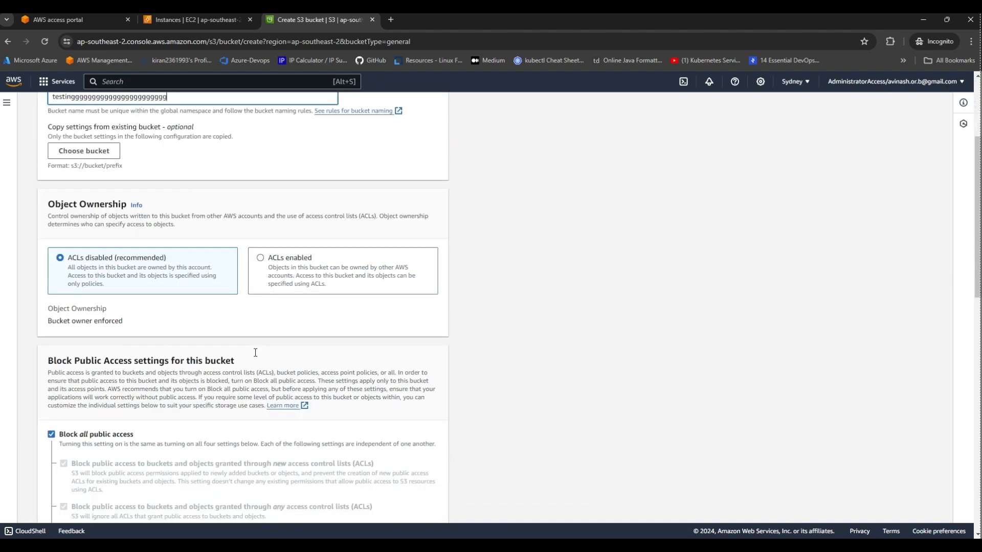
scroll(198, 269, "down", 2)
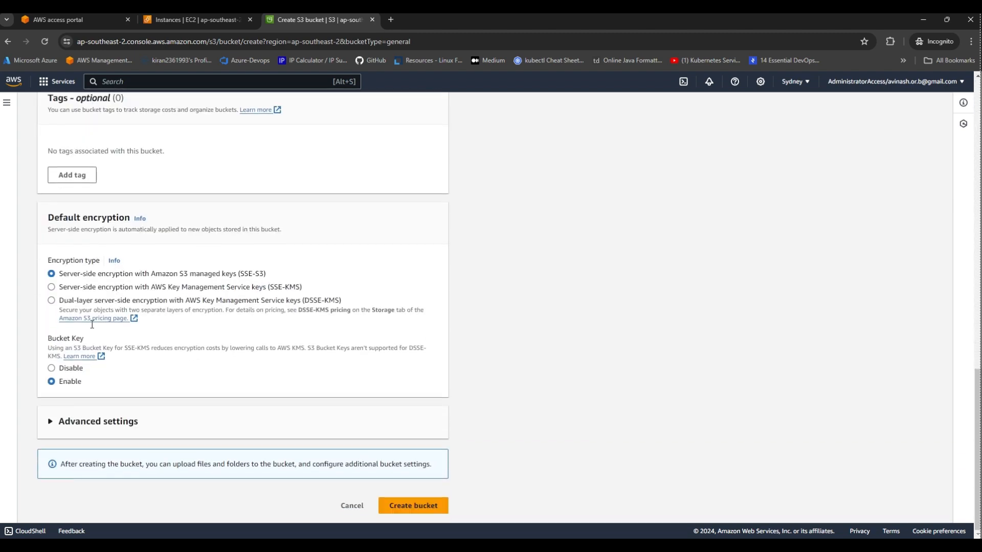
left_click(434, 511)
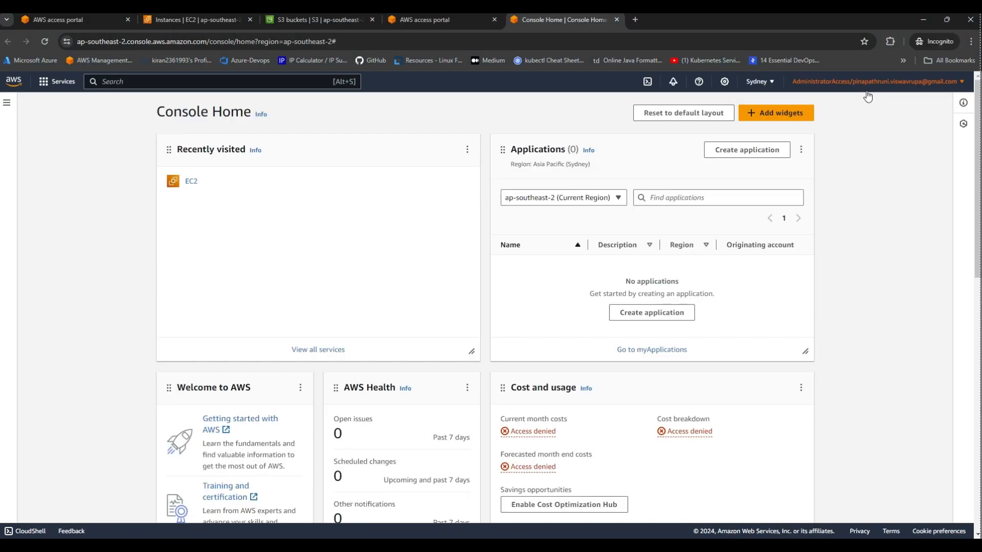
In the second user's console, open EC2 from recently visited services, then minimise that window.
scroll(603, 338, "down", 7)
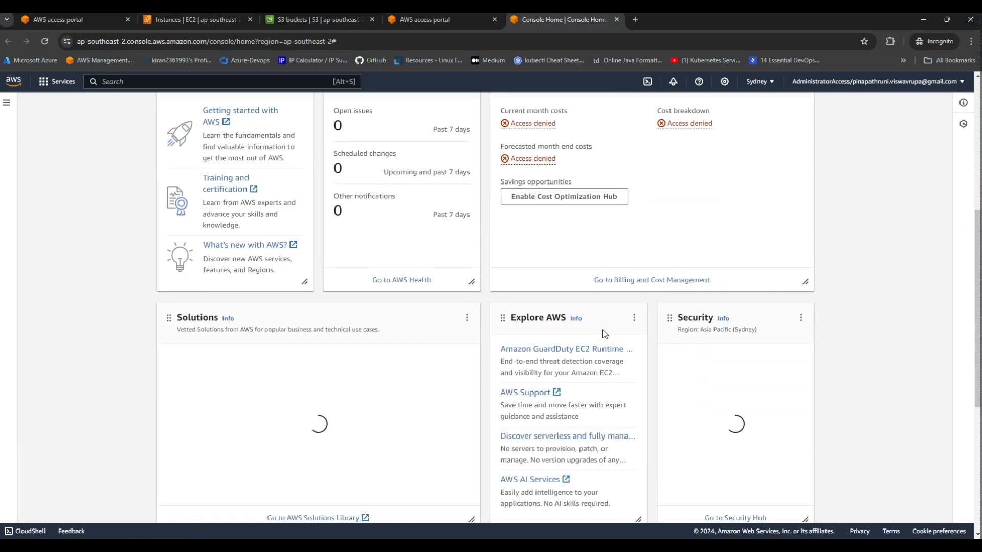
scroll(602, 330, "up", 7)
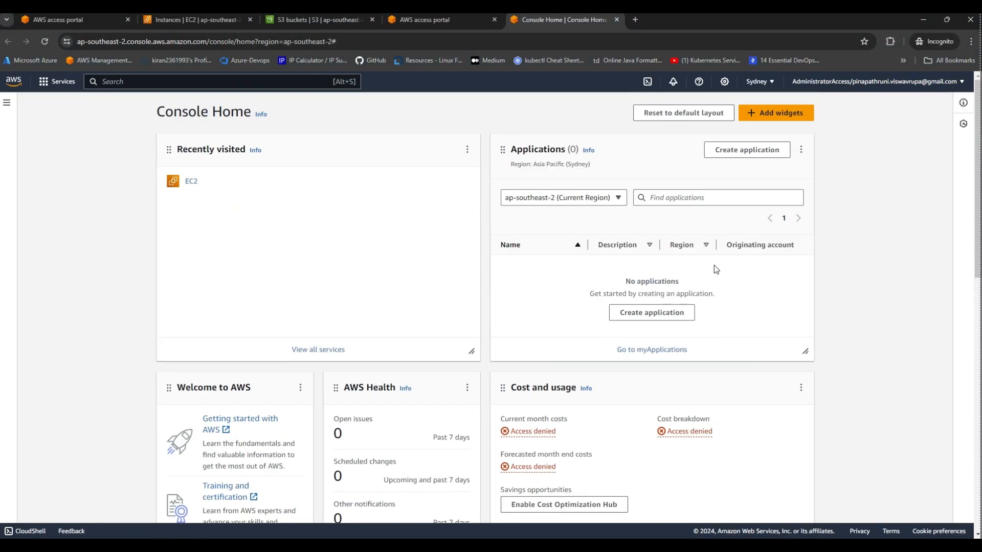
left_click(191, 181)
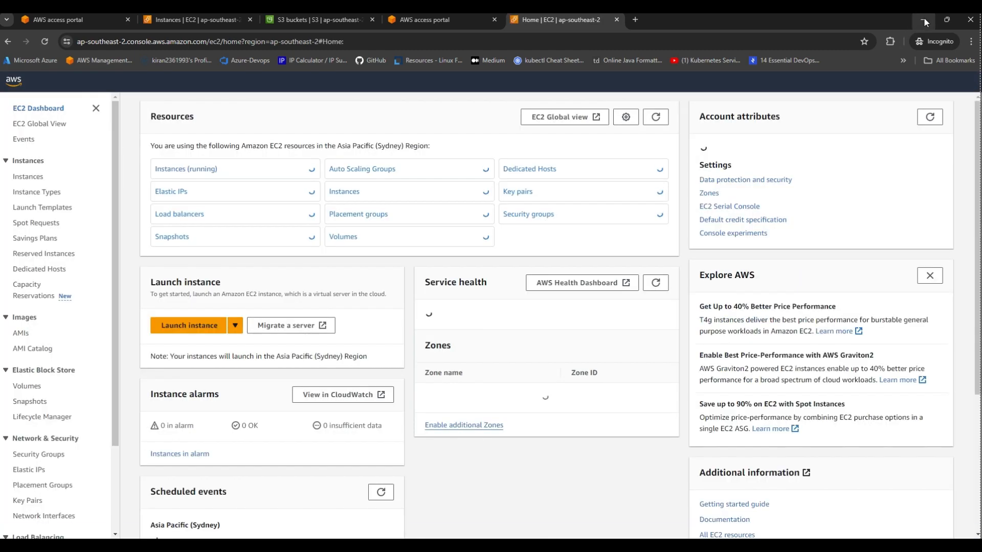
left_click(923, 20)
Start a new AD Connector directory in Directory Service and advance to the VPC and subnets step.
scroll(477, 333, "up", 3)
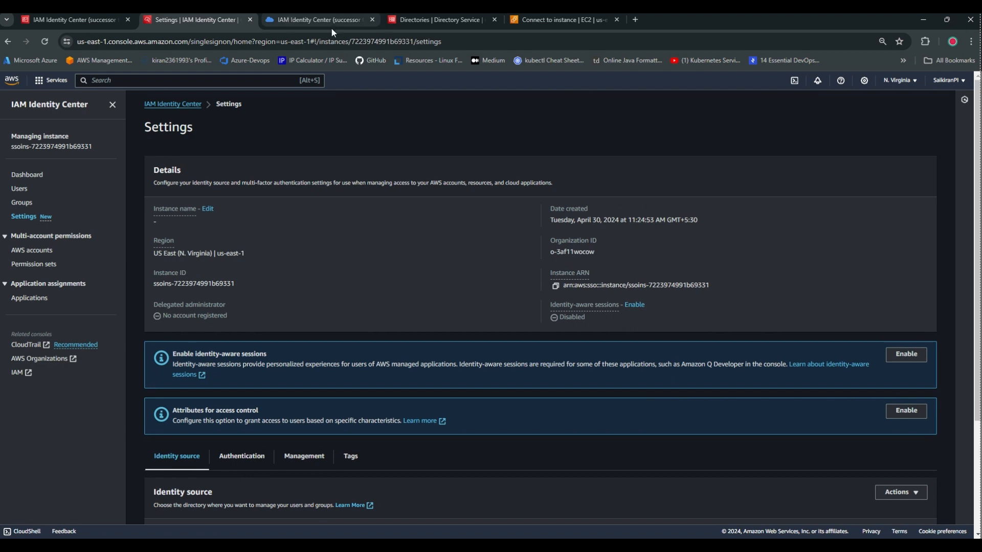
left_click(409, 19)
left_click(898, 132)
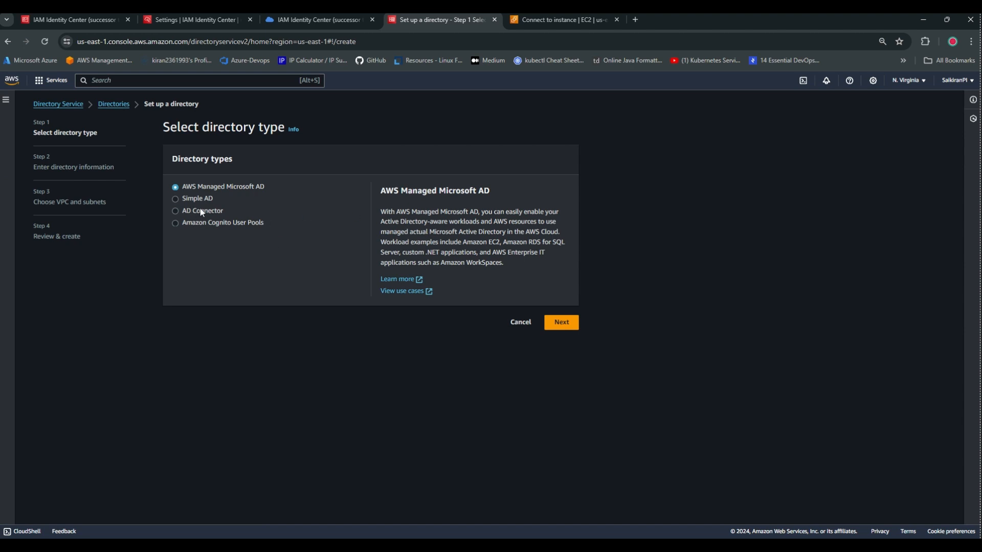
left_click(210, 211)
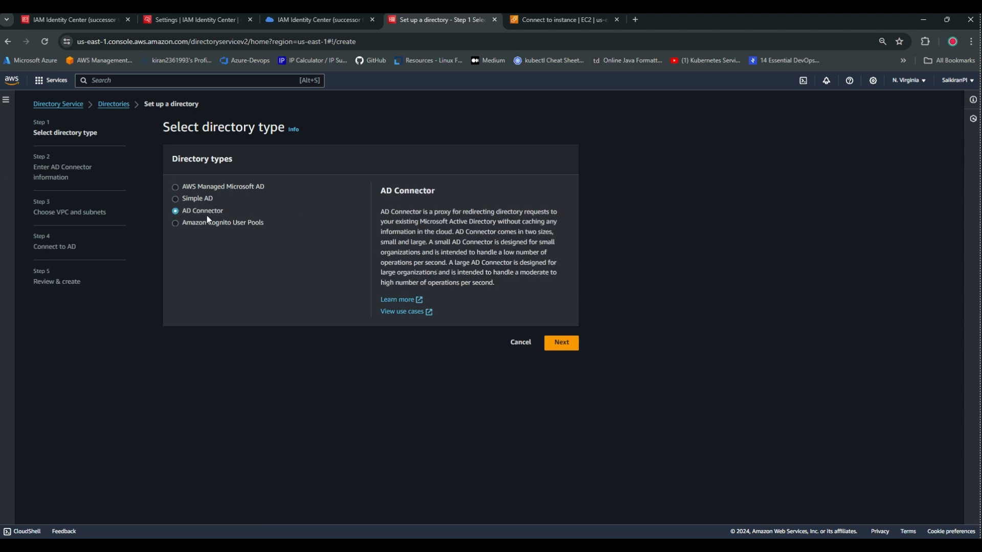
left_click(555, 342)
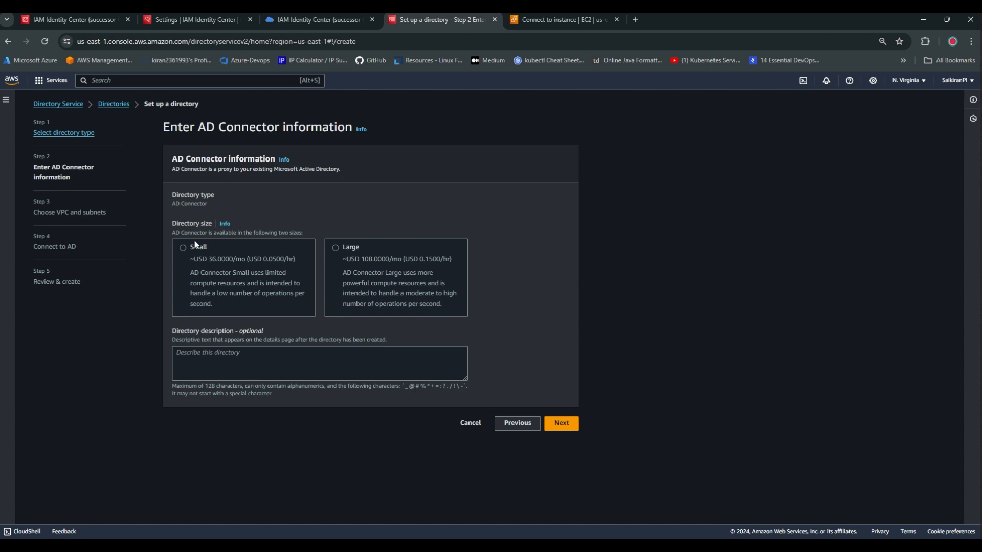
left_click(562, 423)
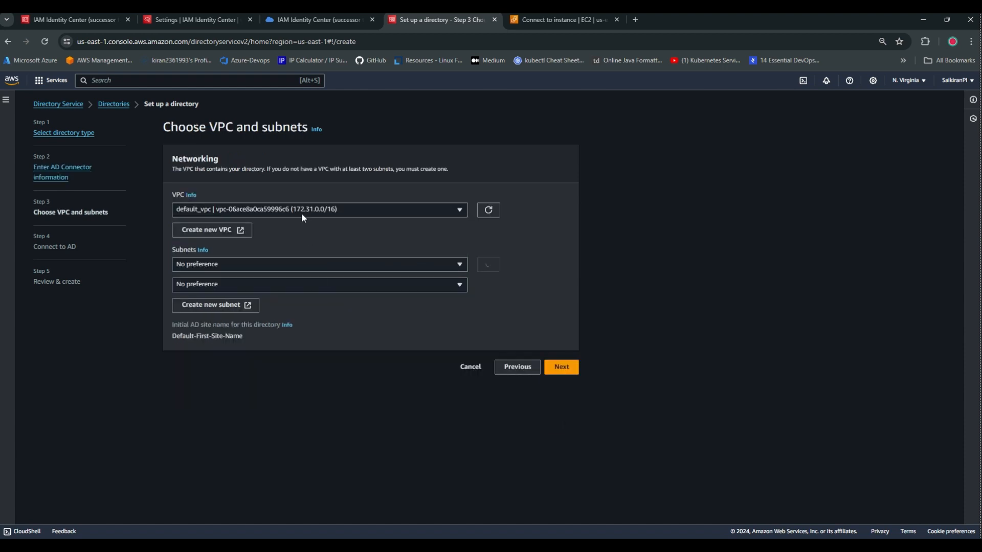
Choose K8s-Cluster-vpc with two of its subnets and continue to Connect to AD.
left_click(243, 210)
left_click(258, 240)
left_click(375, 265)
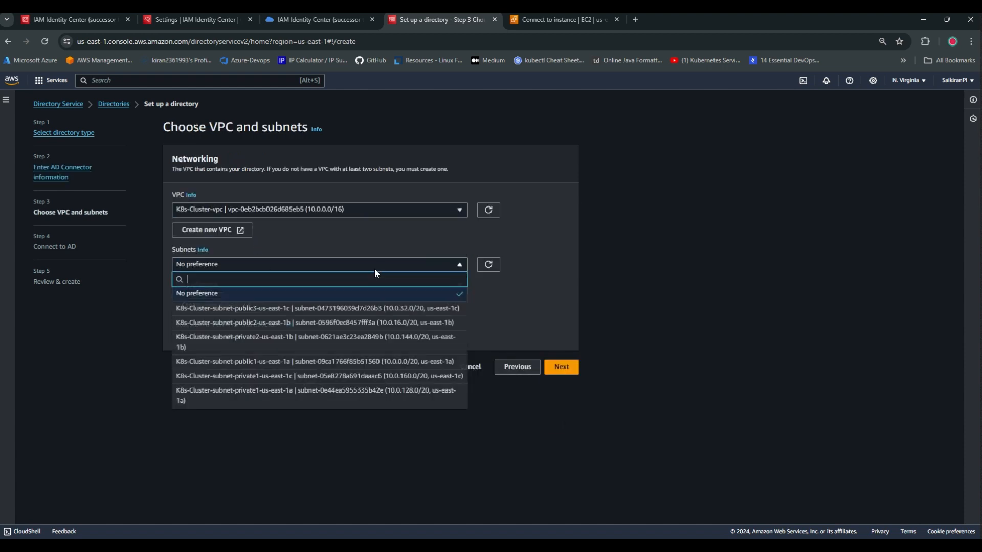
left_click(357, 324)
left_click(410, 284)
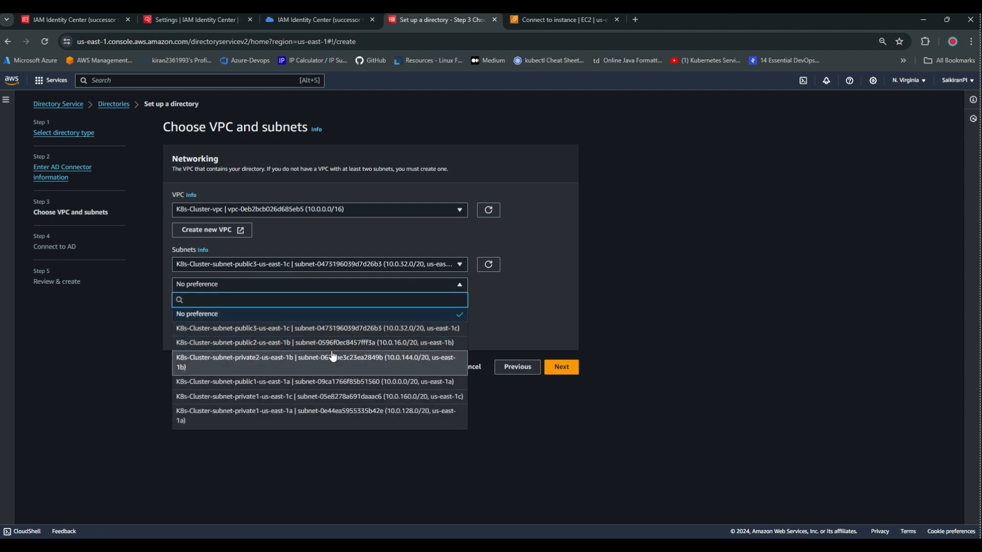
left_click(440, 330)
left_click(559, 367)
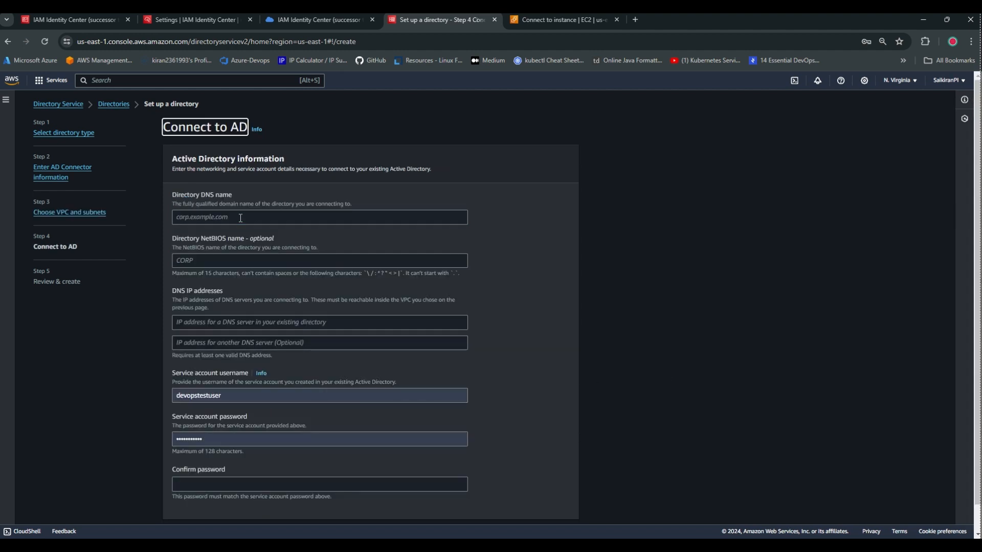
Fill in saikiranad.com as the directory DNS name on the Connect to AD form.
left_click(178, 217)
left_click_drag(176, 196, 250, 197)
left_click(247, 223)
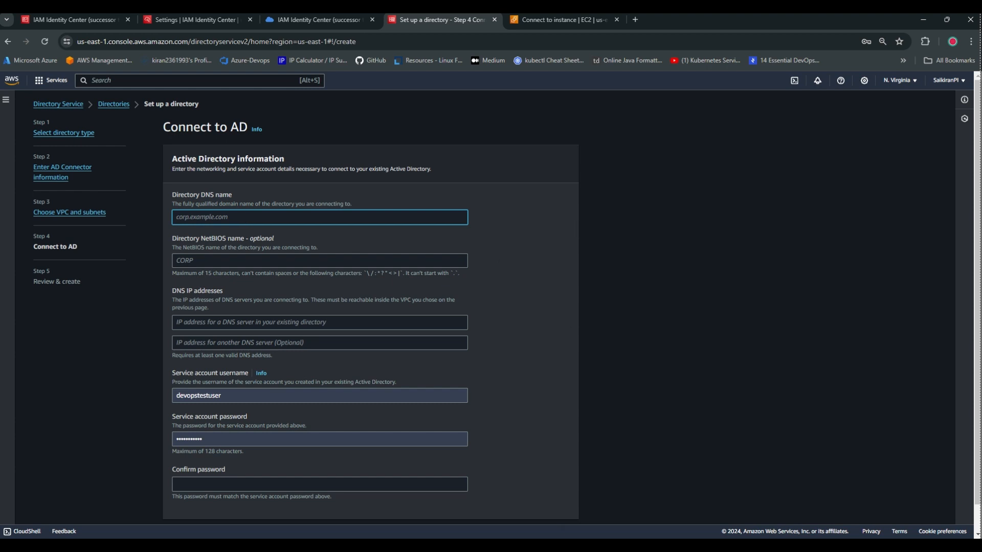
type("saikiranad.com")
key("ctrl+a")
left_click(234, 255)
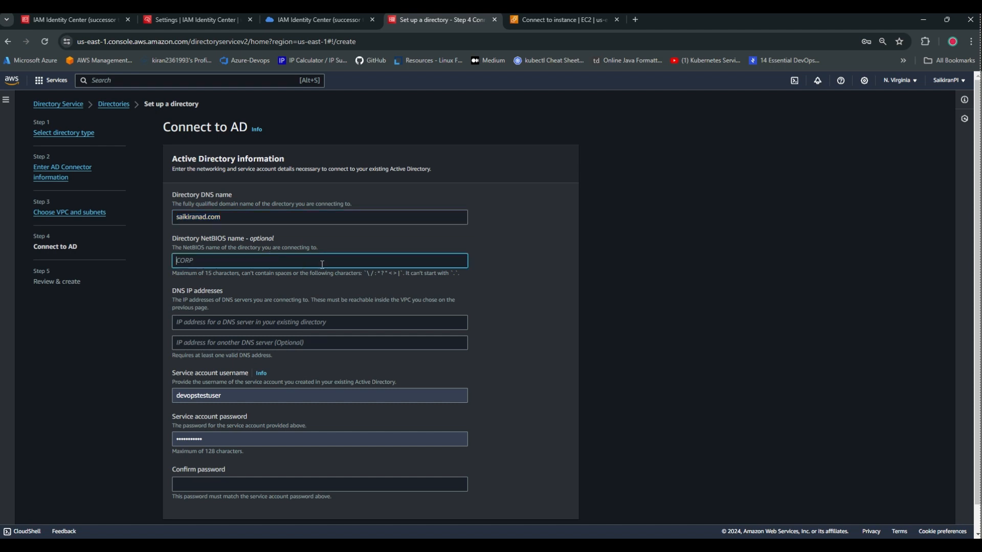
scroll(234, 251, "down", 1)
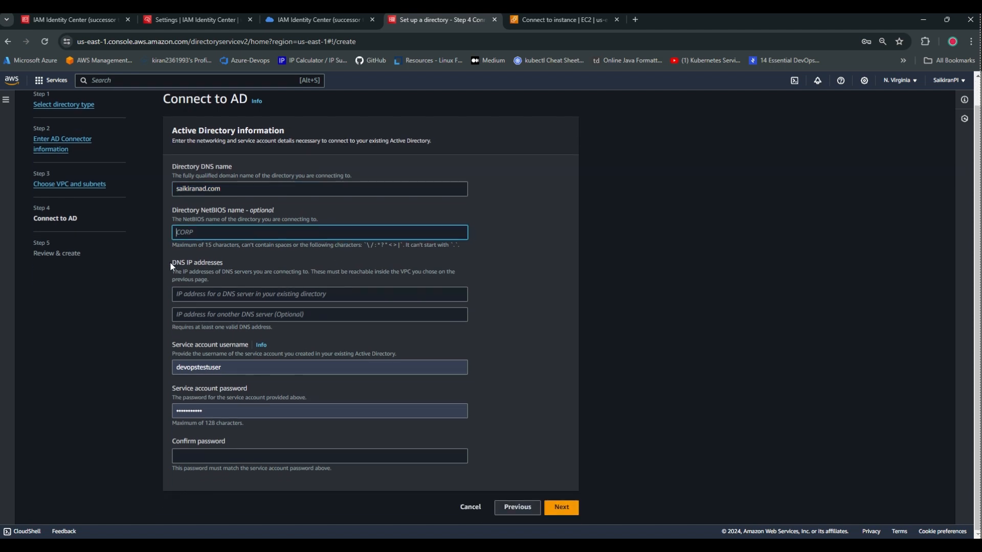
left_click_drag(171, 263, 221, 264)
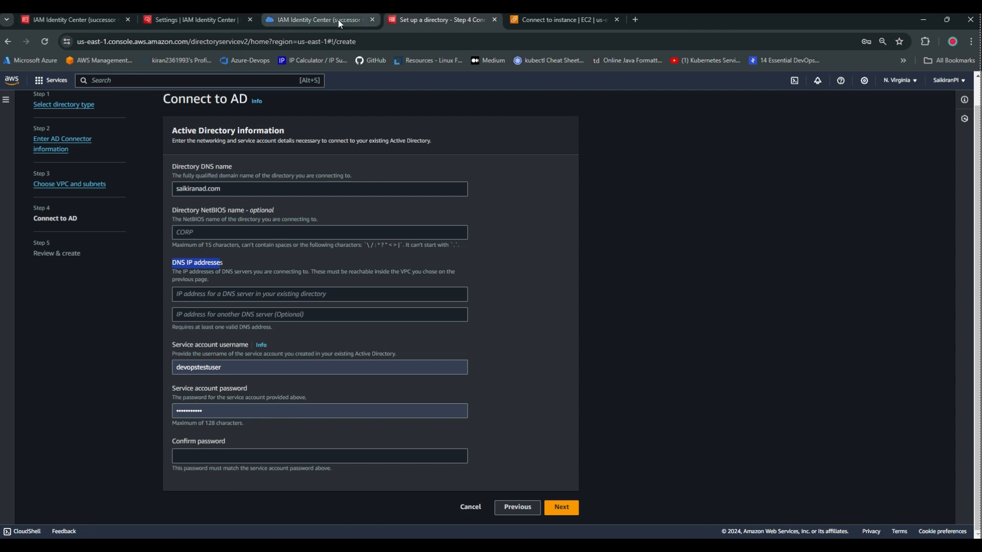
Copy the saikiranad.com instance's private IP 10.0.7.95 into the first DNS IP address field.
left_click(580, 19)
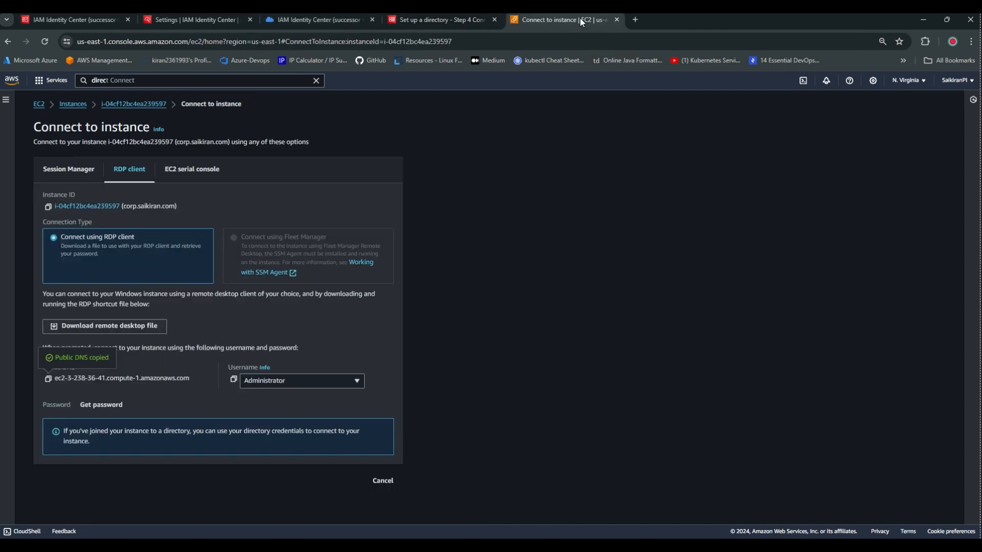
left_click(74, 105)
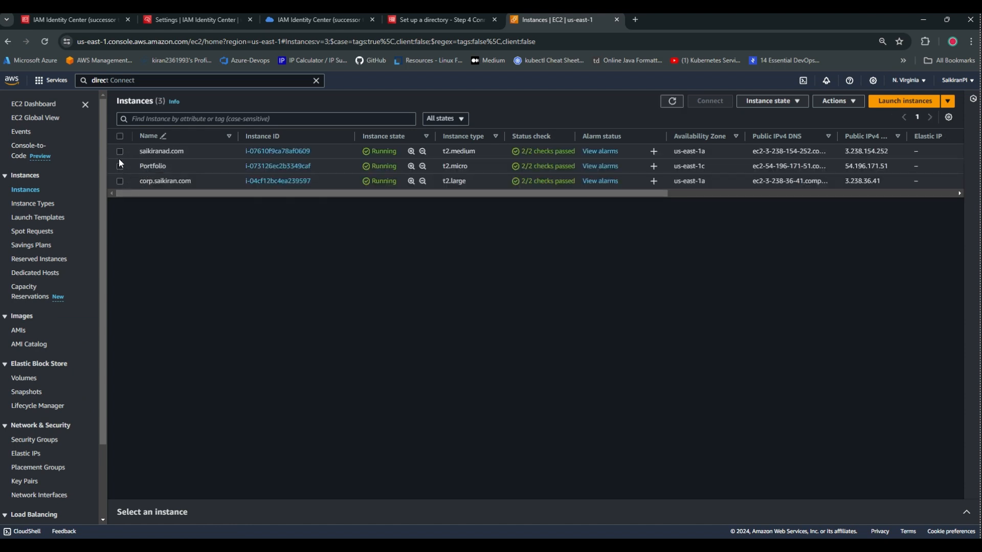
left_click(119, 152)
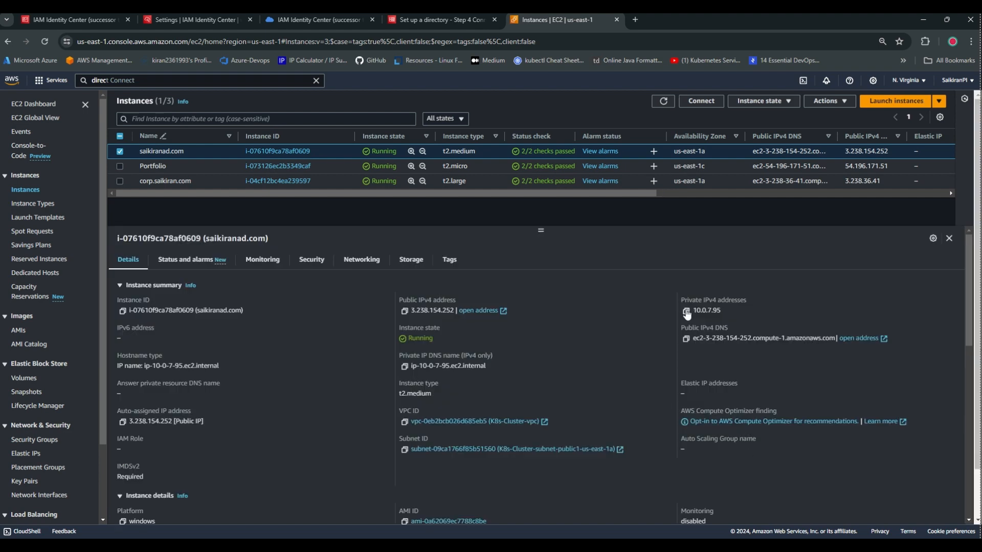
left_click(686, 310)
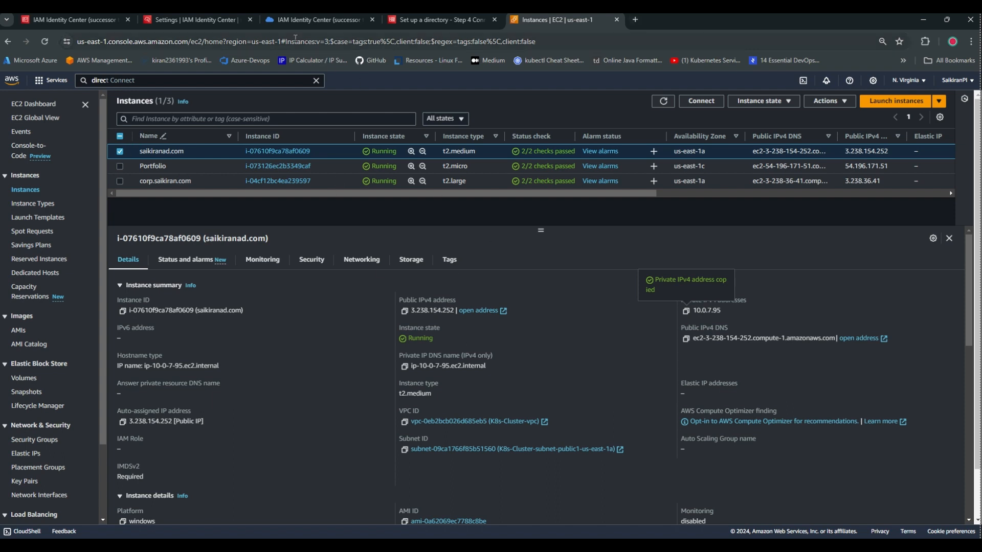
left_click(403, 20)
left_click(238, 293)
key("ctrl+v")
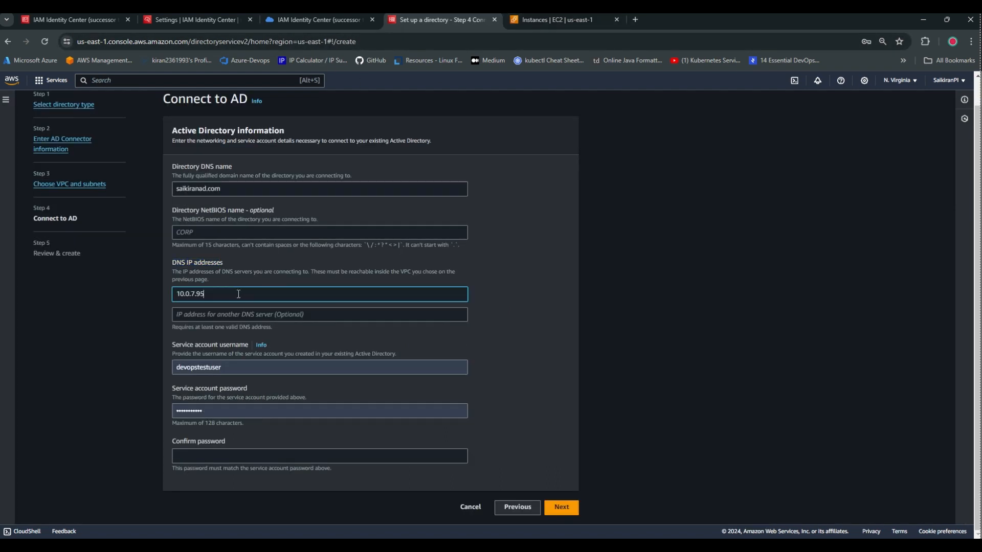
Set the service account username to administrator and clear the password field.
left_click(253, 366)
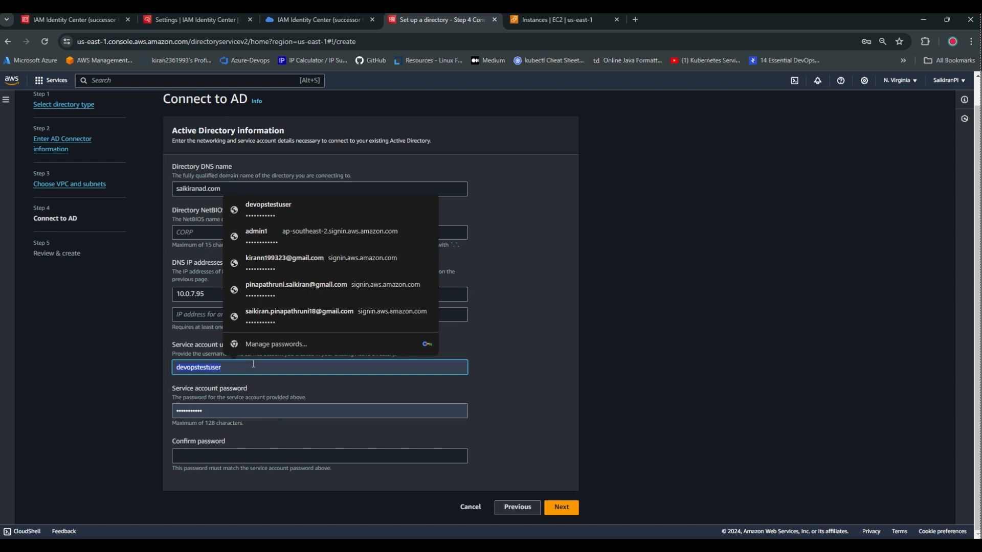
type("admin")
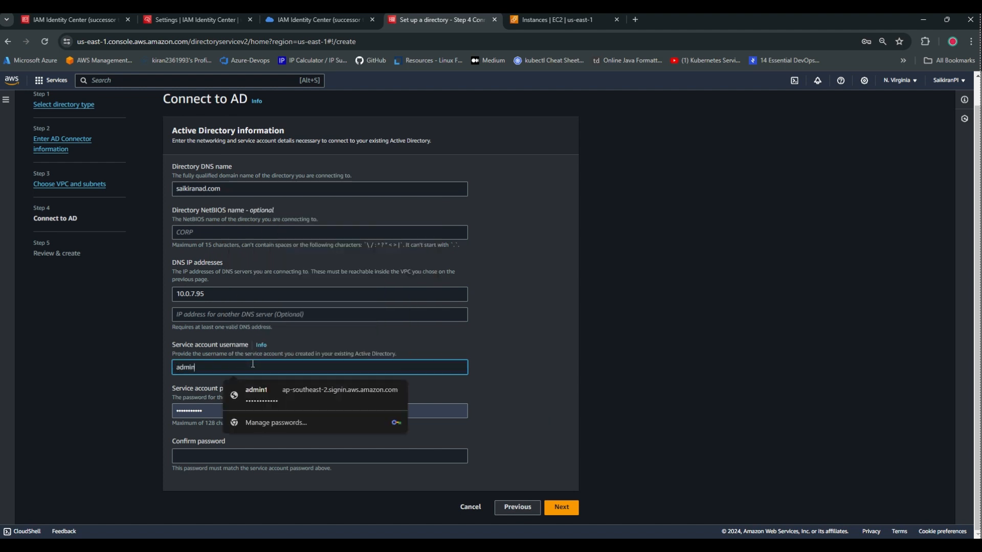
type("strator")
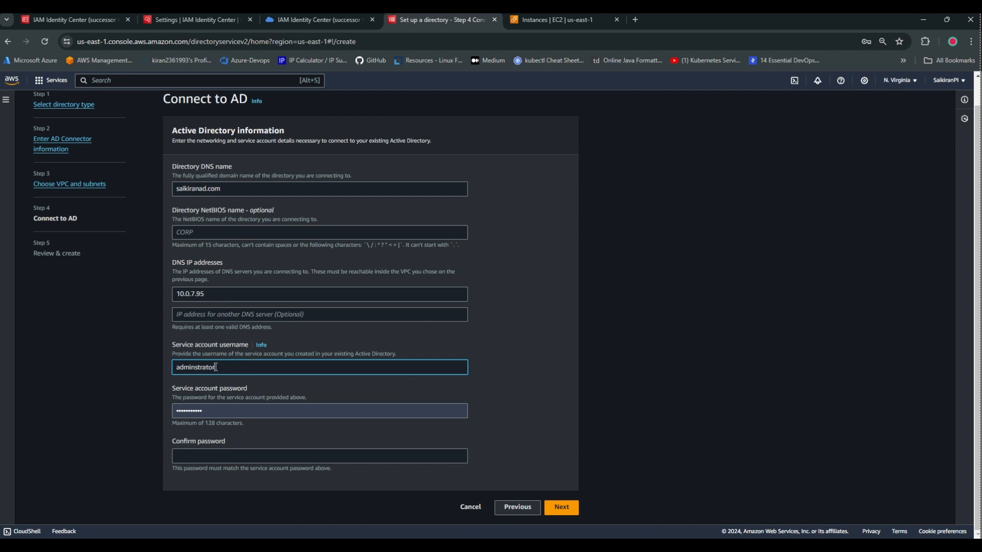
left_click(195, 369)
type("i")
double_click(230, 412)
key("BackSpace")
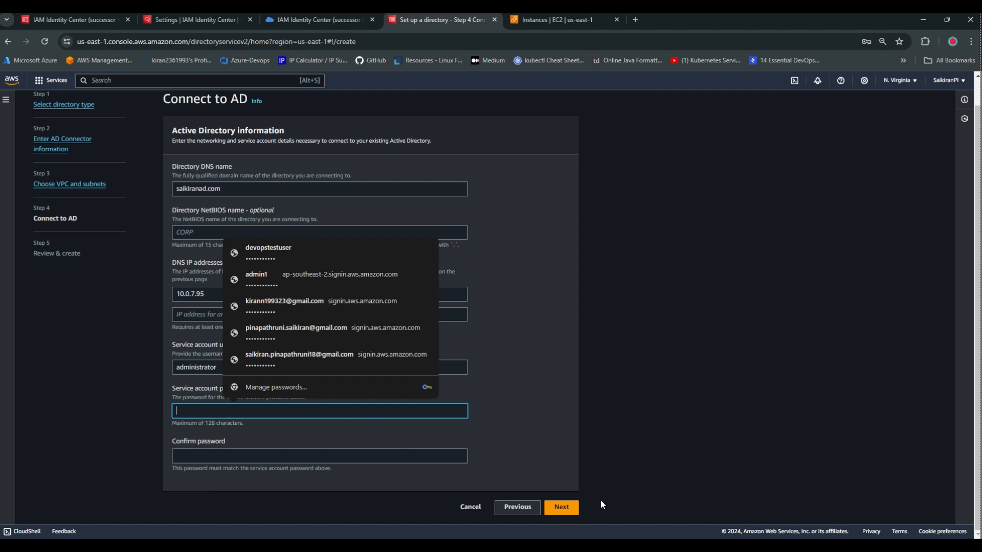
Cancel the AD Connector setup and confirm leaving the unfinished page.
left_click(561, 507)
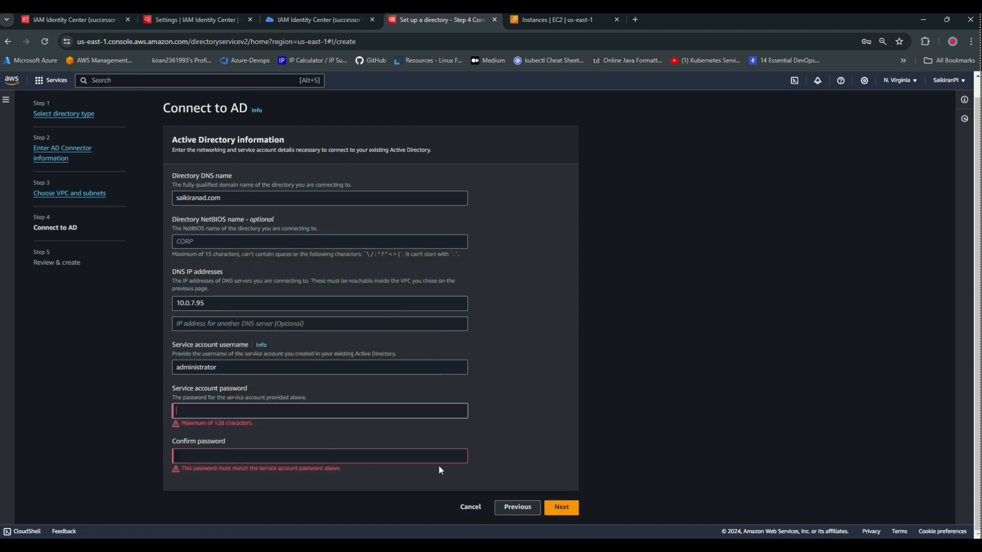
left_click(470, 507)
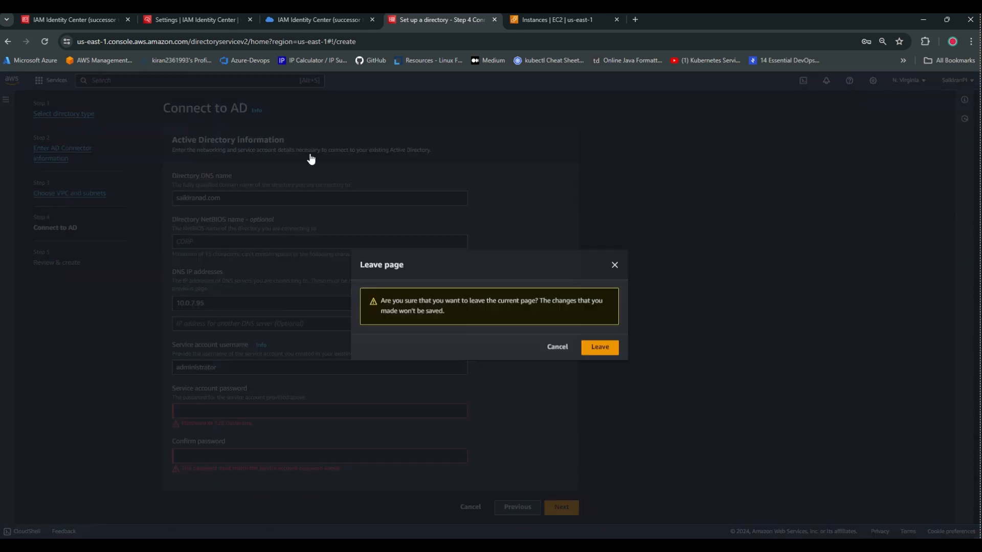
left_click(600, 348)
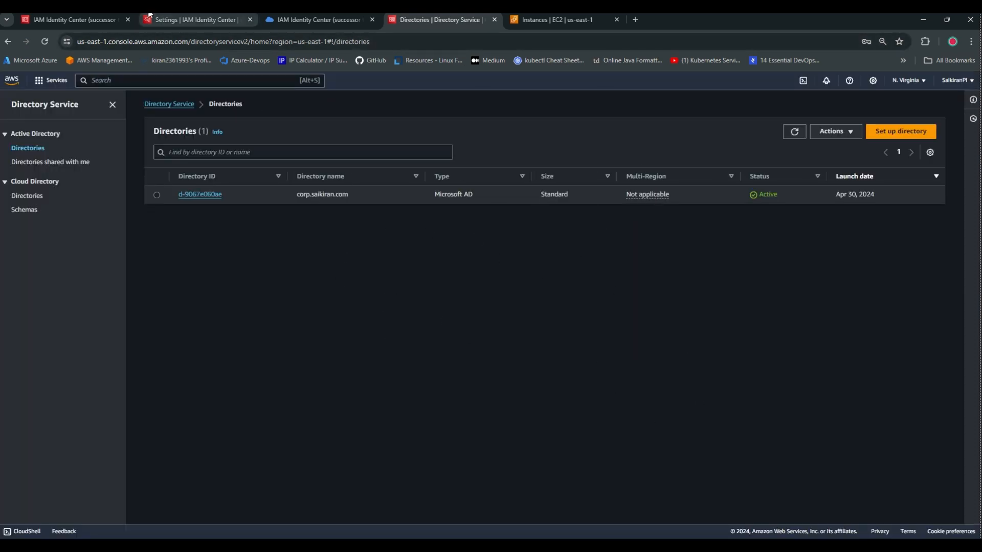
Reach IAM Identity Center Settings from the dashboard and view the AWS Managed Microsoft AD identity source.
left_click(578, 21)
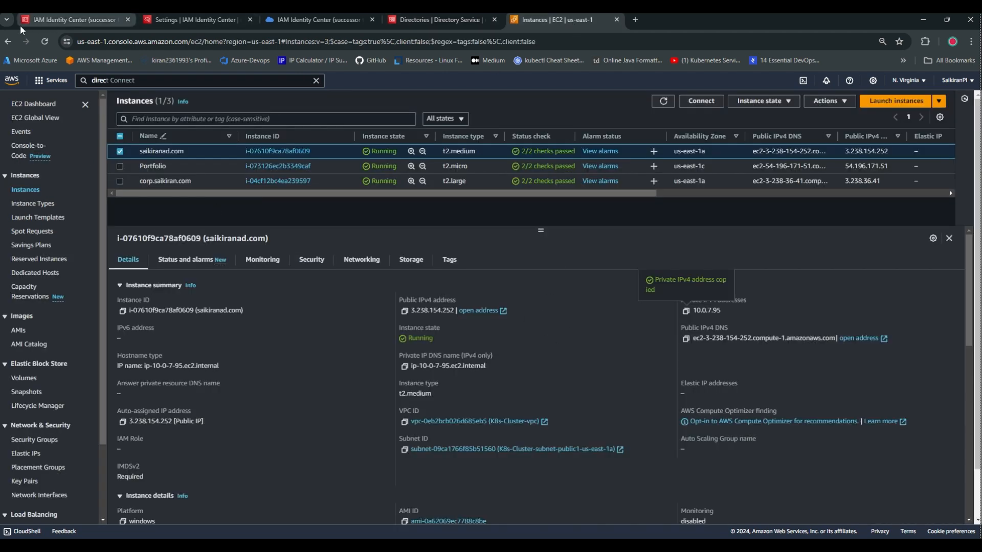
left_click(41, 25)
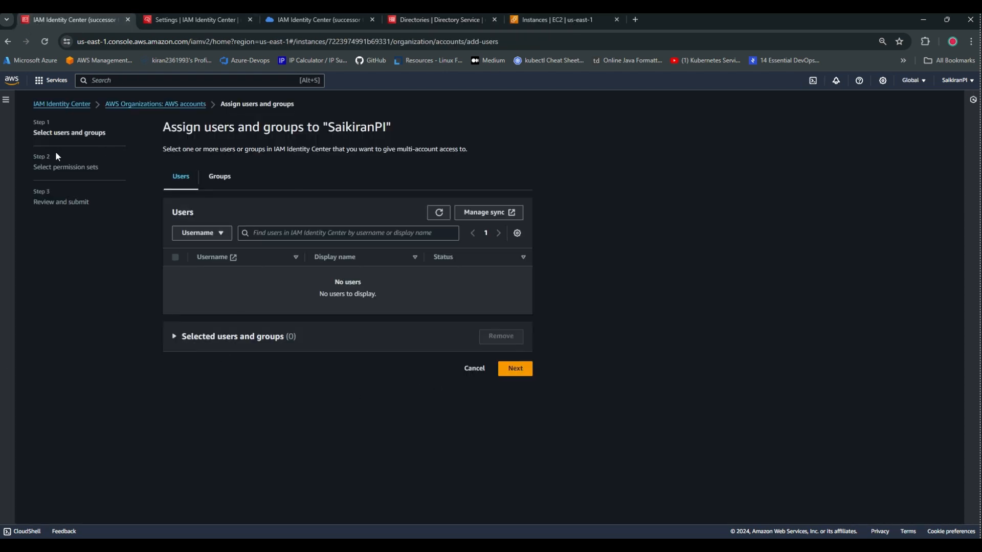
left_click(130, 104)
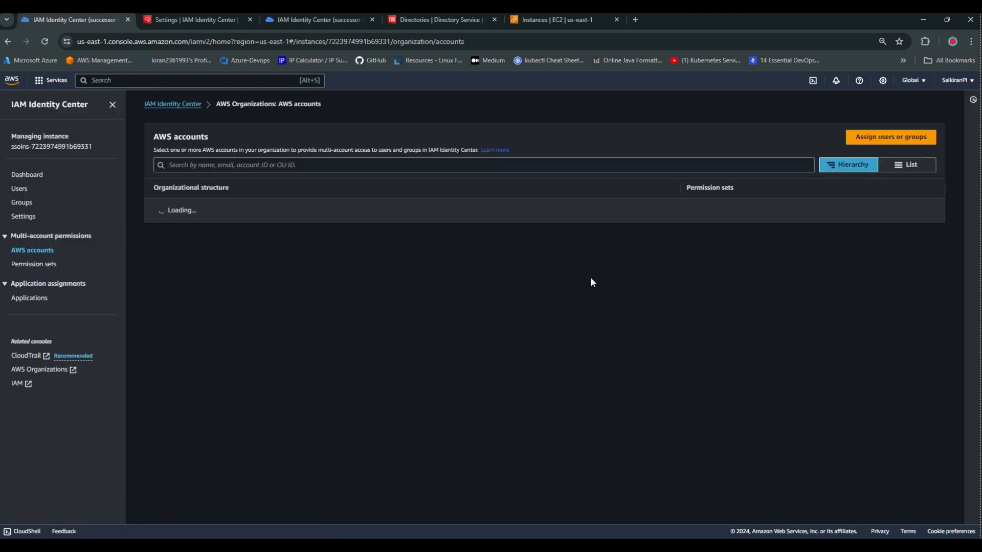
left_click(28, 175)
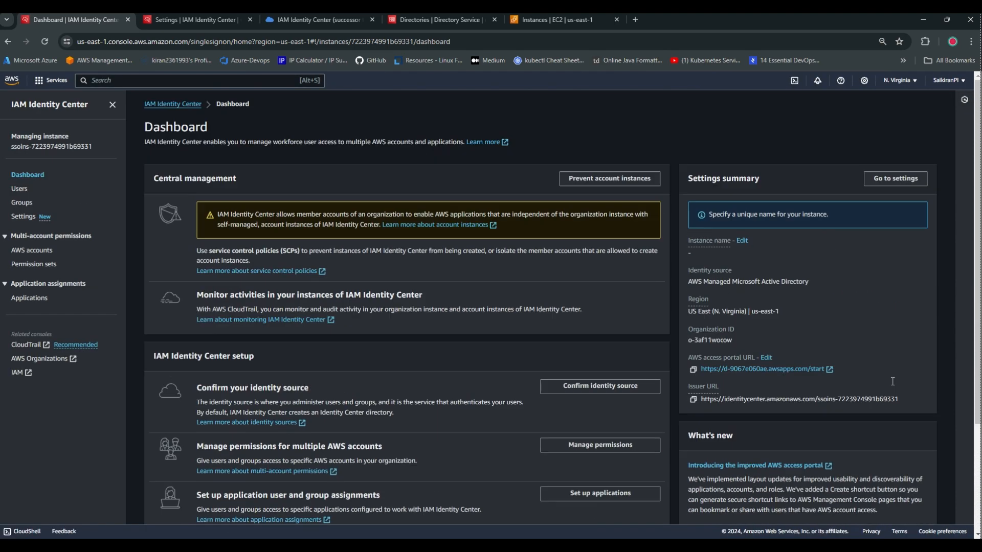
left_click(907, 180)
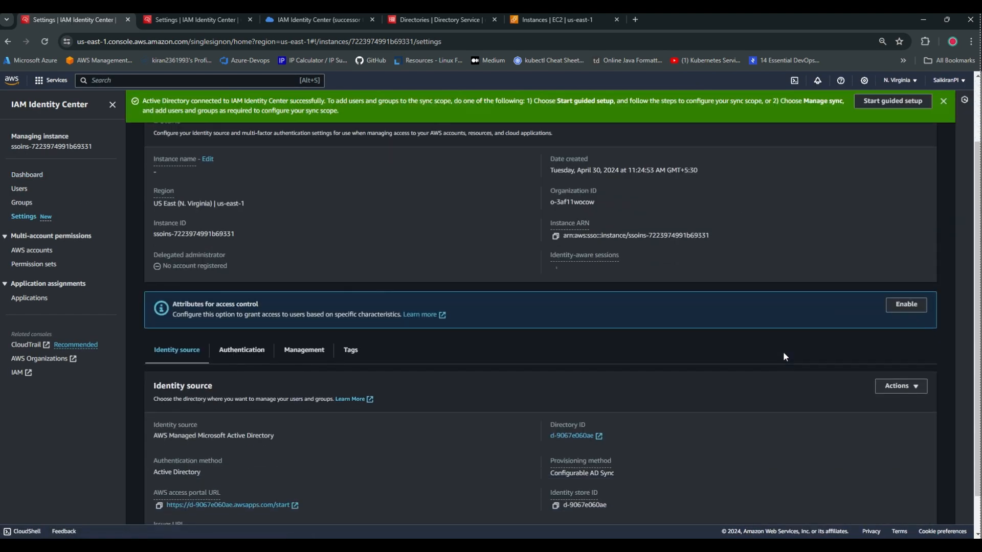
scroll(783, 357, "down", 1)
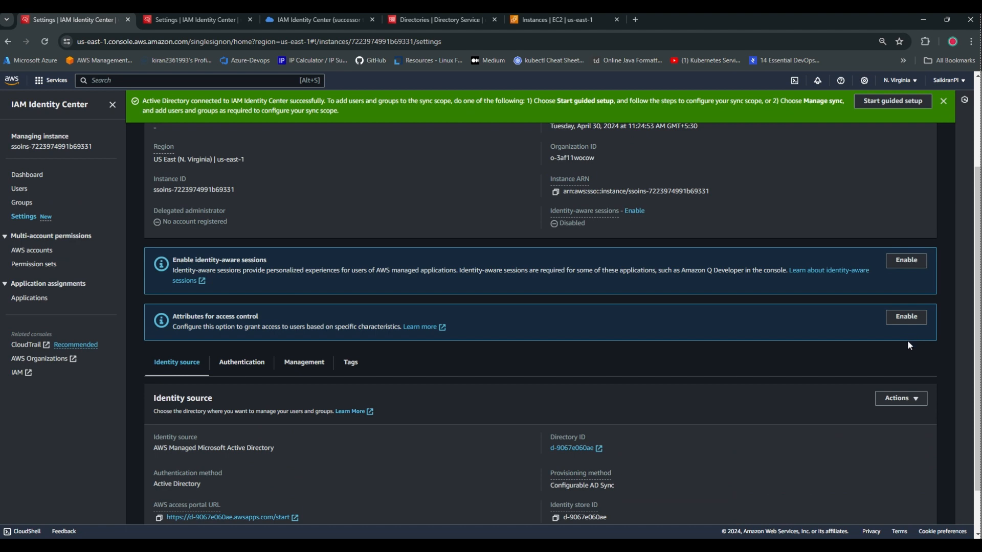
left_click(911, 398)
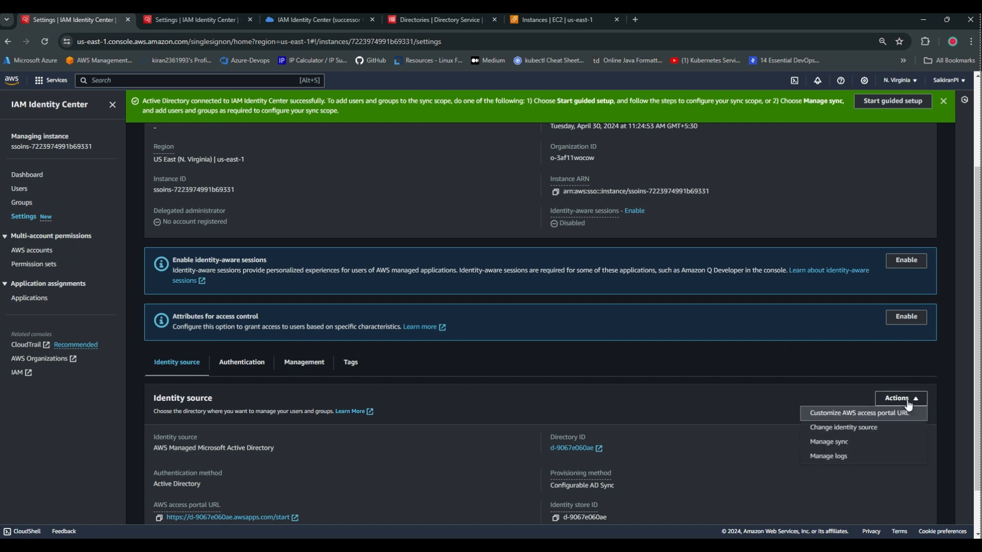
left_click(837, 428)
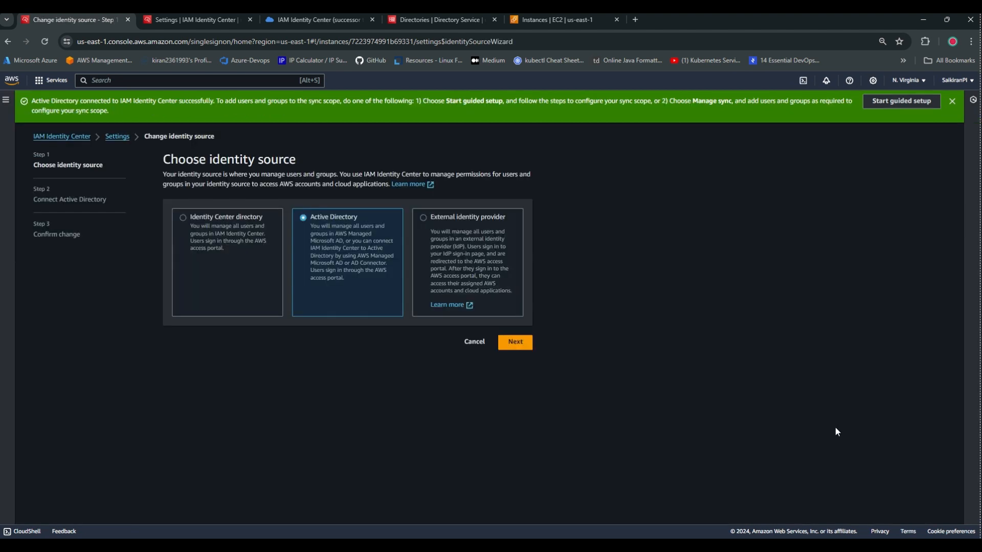
left_click(515, 342)
left_click(424, 245)
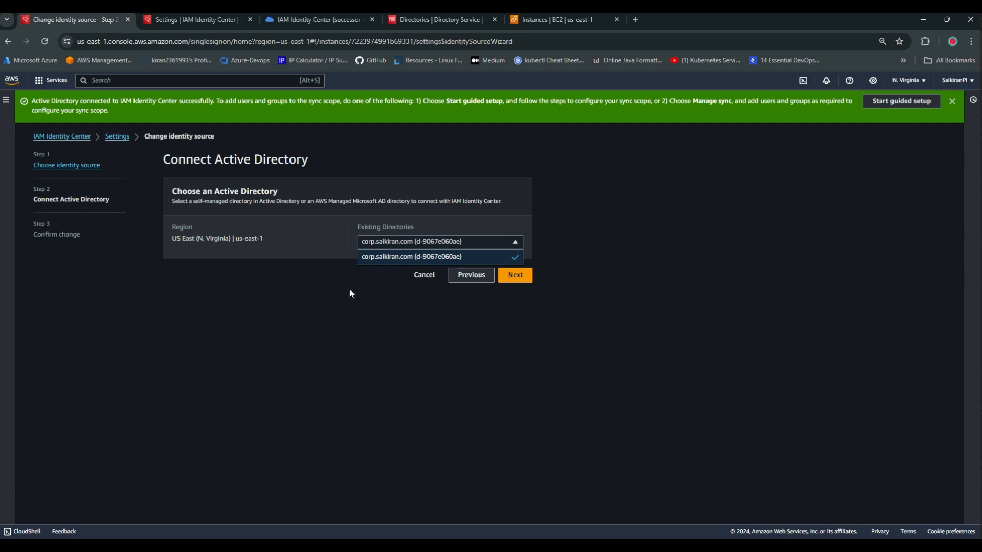
left_click(422, 276)
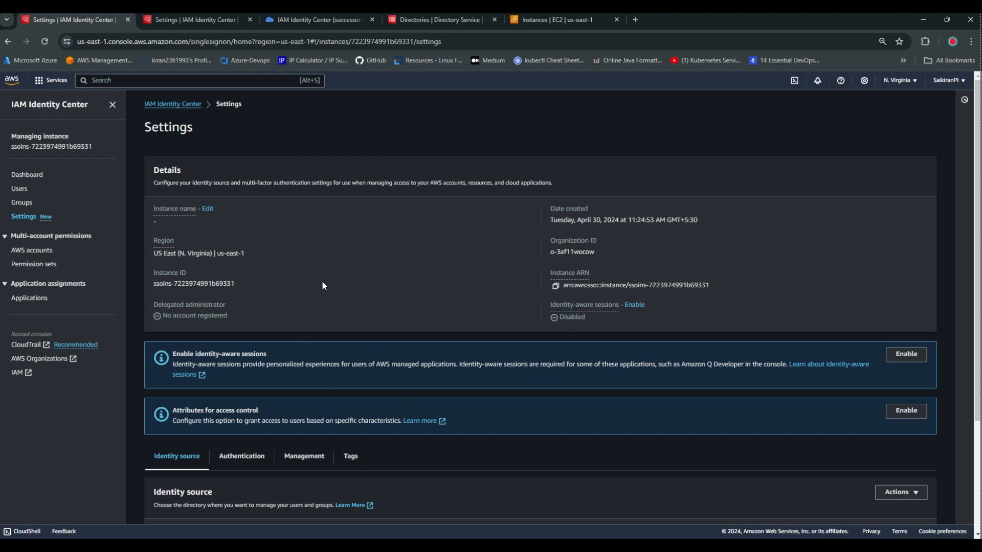